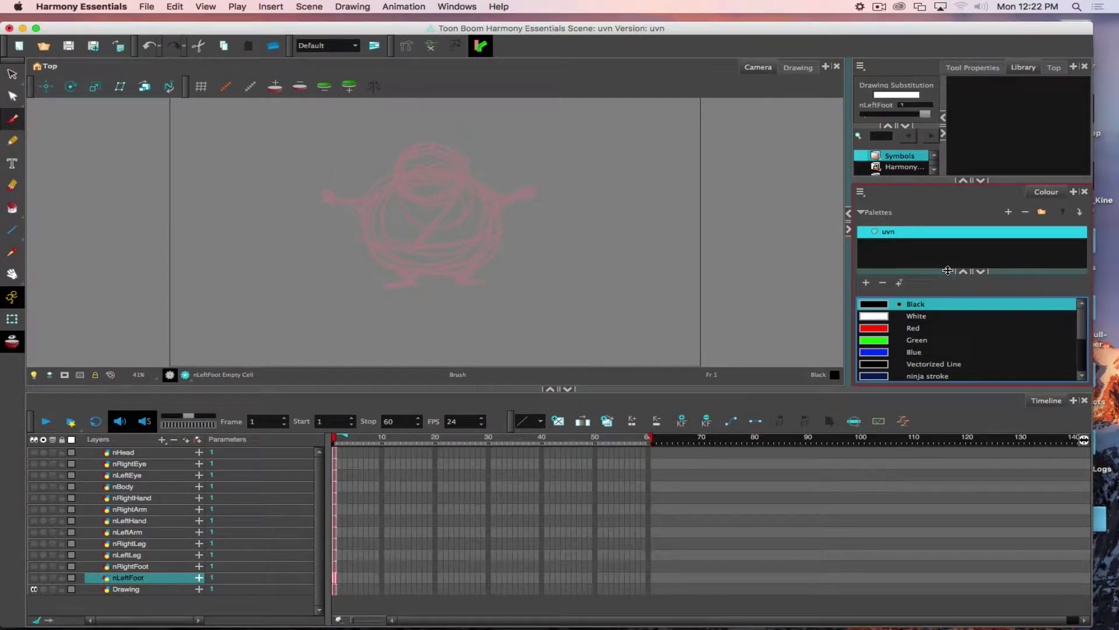
Enlarge the colour swatch list and look over the ninja colours in the uvn palette
{"action": "left_click_drag", "start_coordinate": [941, 269], "coordinate": [942, 228]}
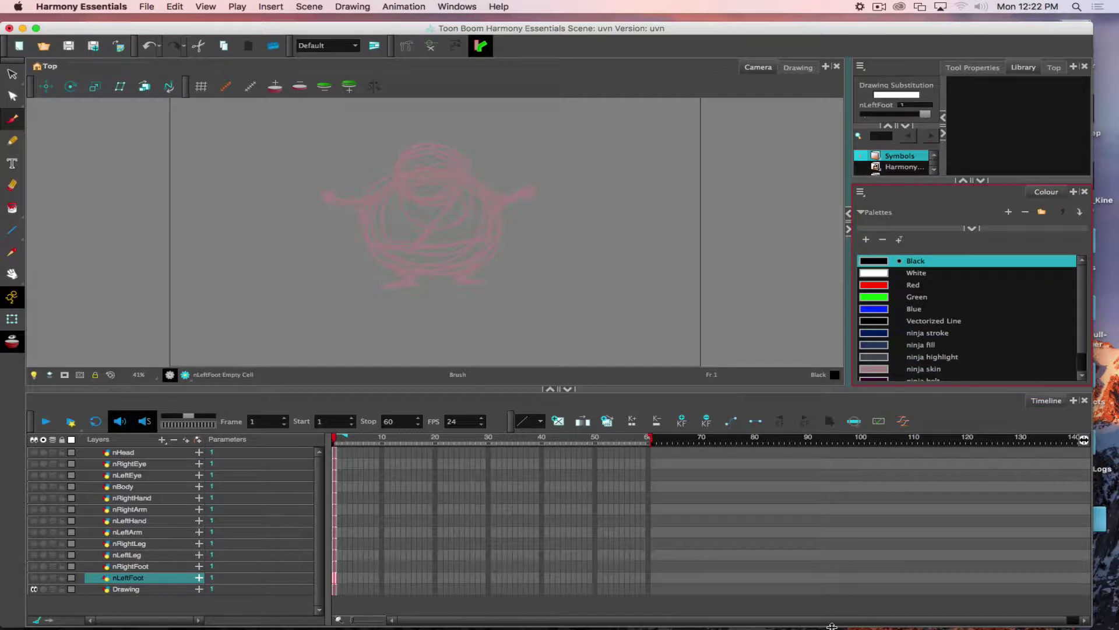
{"action": "scroll", "coordinate": [924, 327], "scroll_direction": "down", "scroll_amount": 2}
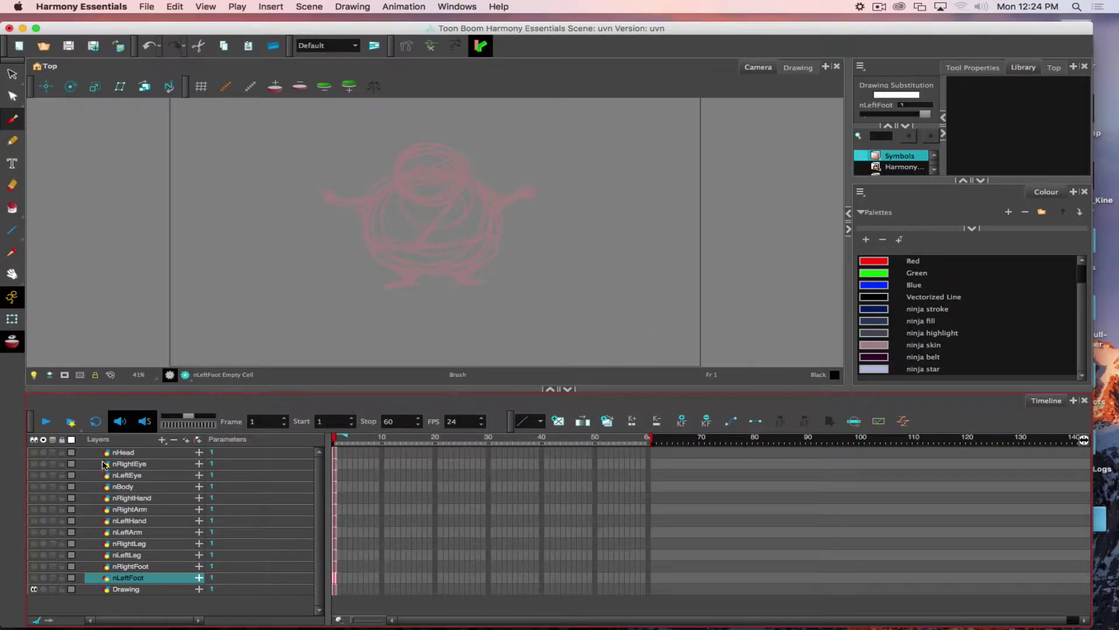
Show all the ninja part layers from nHead down to nLeftFoot and turn on the camera view's light table
{"action": "left_click", "coordinate": [33, 454]}
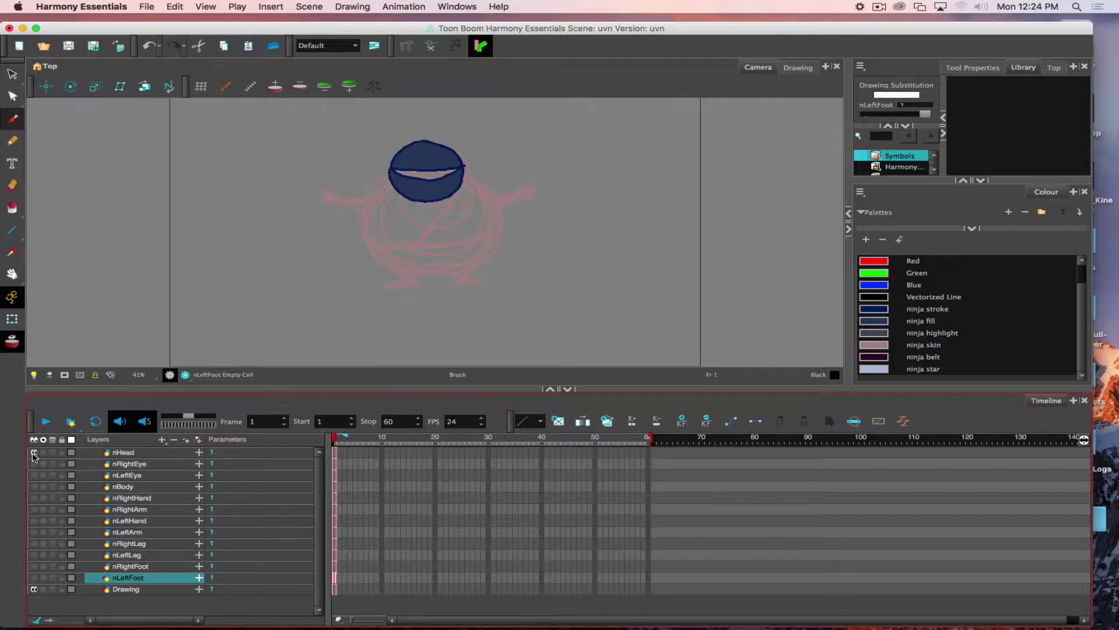
{"action": "left_click", "coordinate": [34, 465]}
{"action": "left_click", "coordinate": [34, 476]}
{"action": "left_click", "coordinate": [34, 487]}
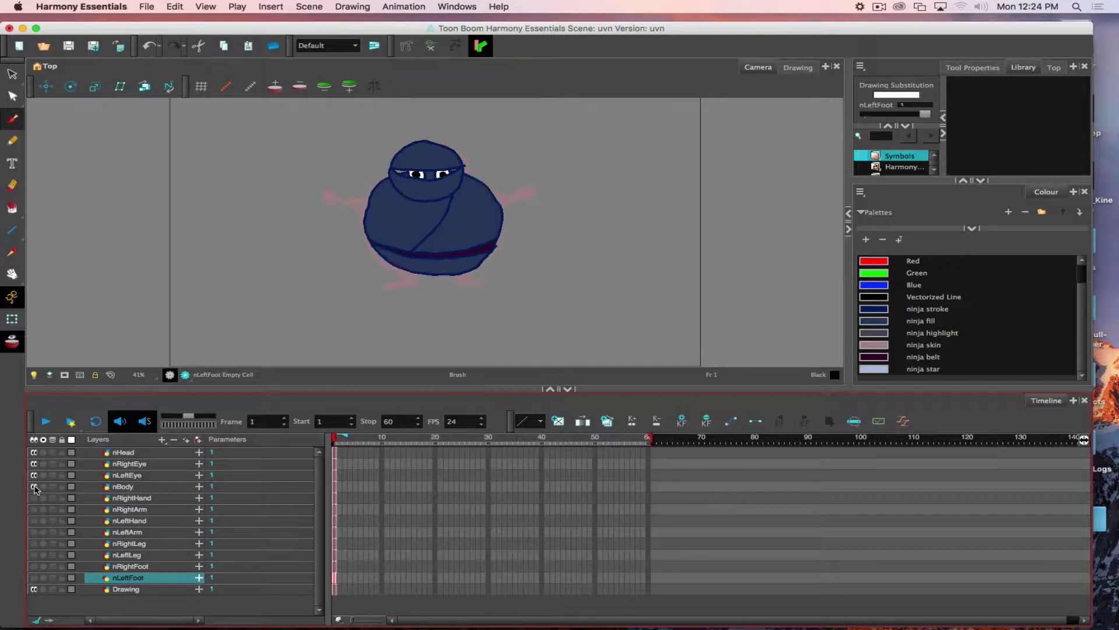
{"action": "left_click", "coordinate": [34, 498]}
{"action": "left_click", "coordinate": [34, 510]}
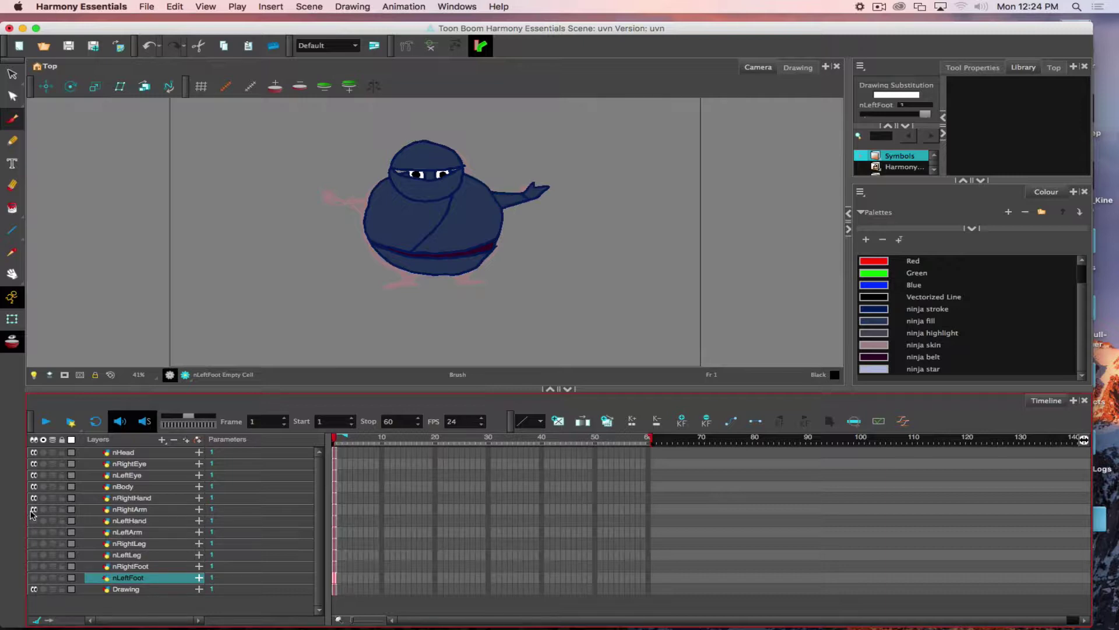
{"action": "left_click", "coordinate": [33, 521]}
{"action": "left_click", "coordinate": [33, 533]}
{"action": "left_click", "coordinate": [35, 544]}
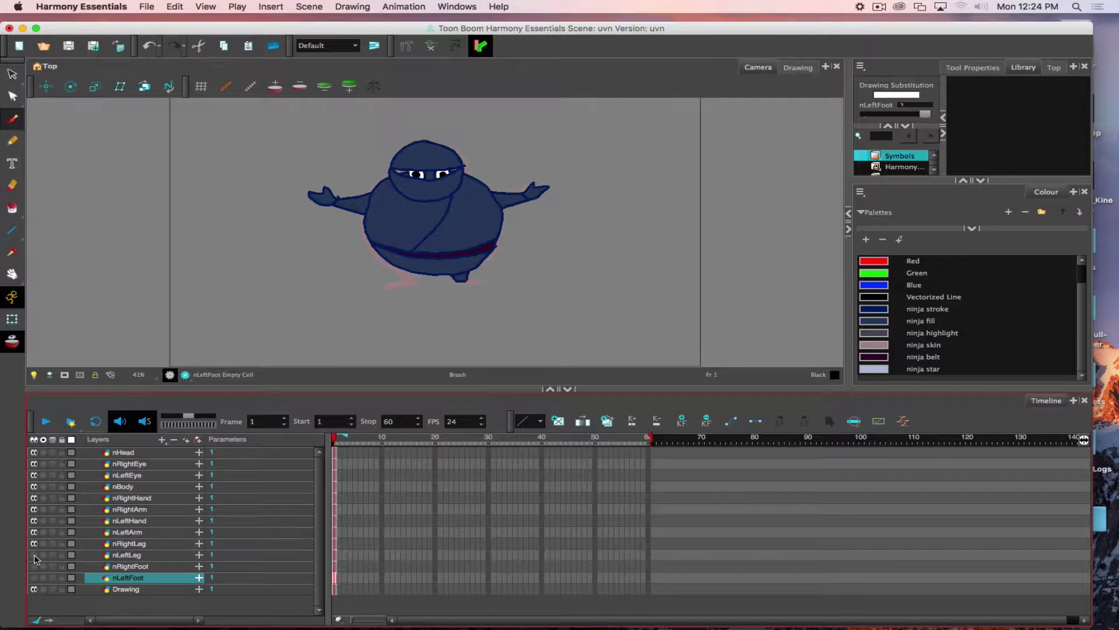
{"action": "left_click", "coordinate": [34, 555]}
{"action": "left_click", "coordinate": [34, 566]}
{"action": "left_click", "coordinate": [34, 578]}
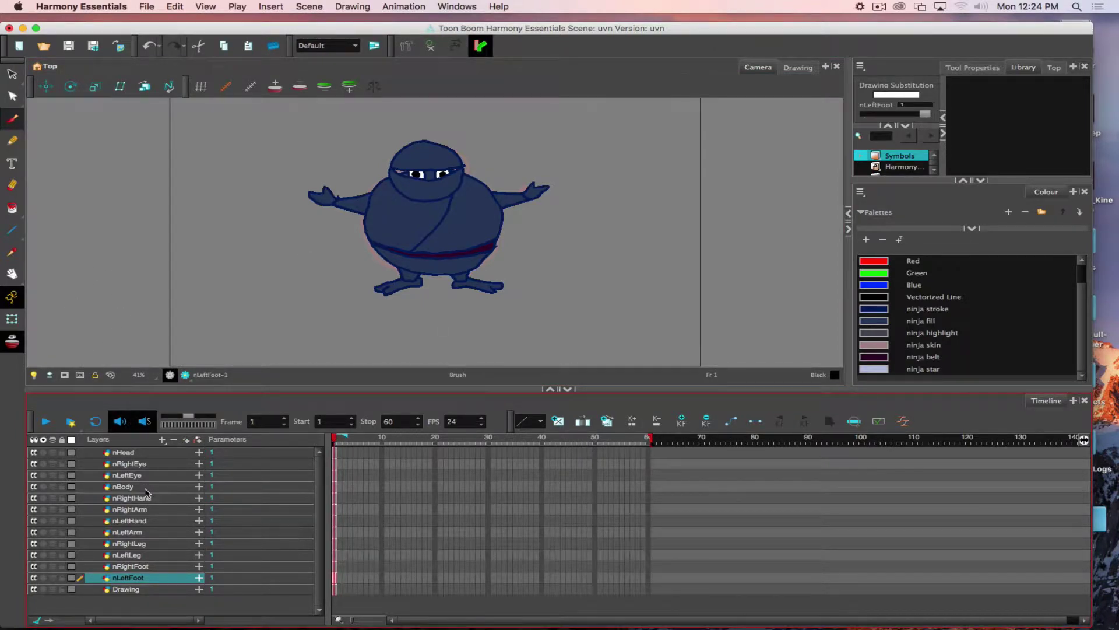
{"action": "left_click", "coordinate": [33, 375]}
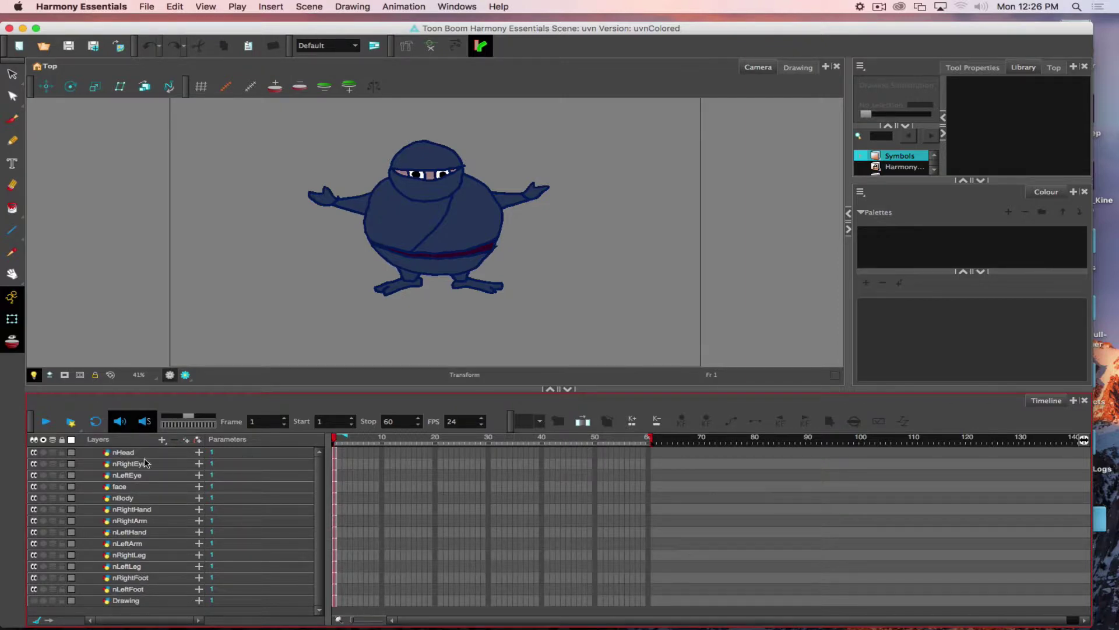
Hide the face layer and inspect the head and right eye without it
{"action": "left_click", "coordinate": [129, 489]}
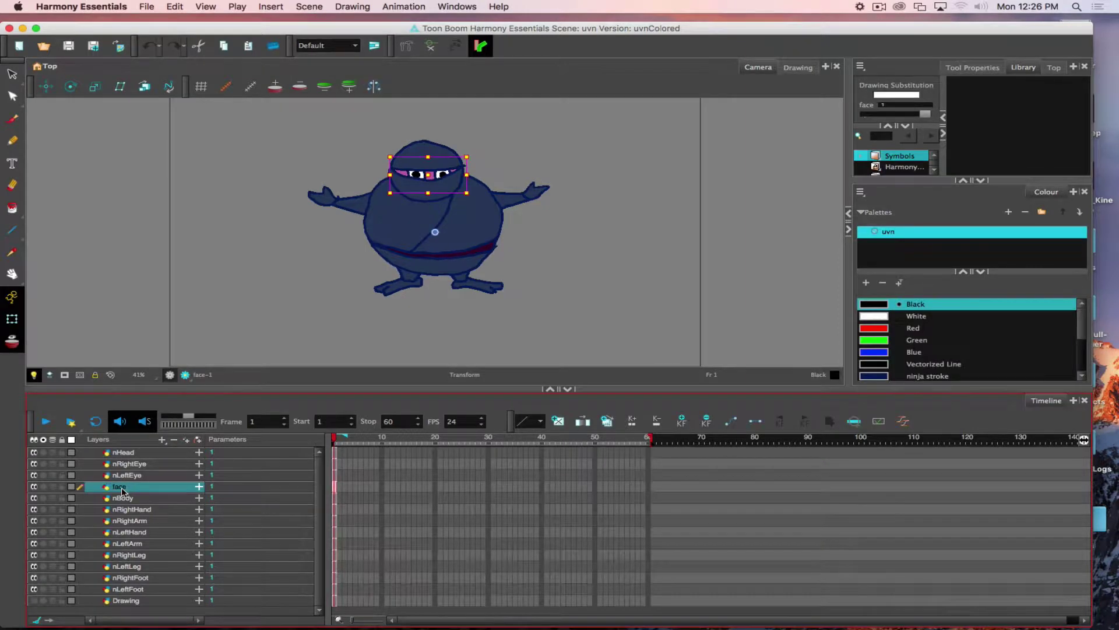
{"action": "left_click", "coordinate": [33, 486]}
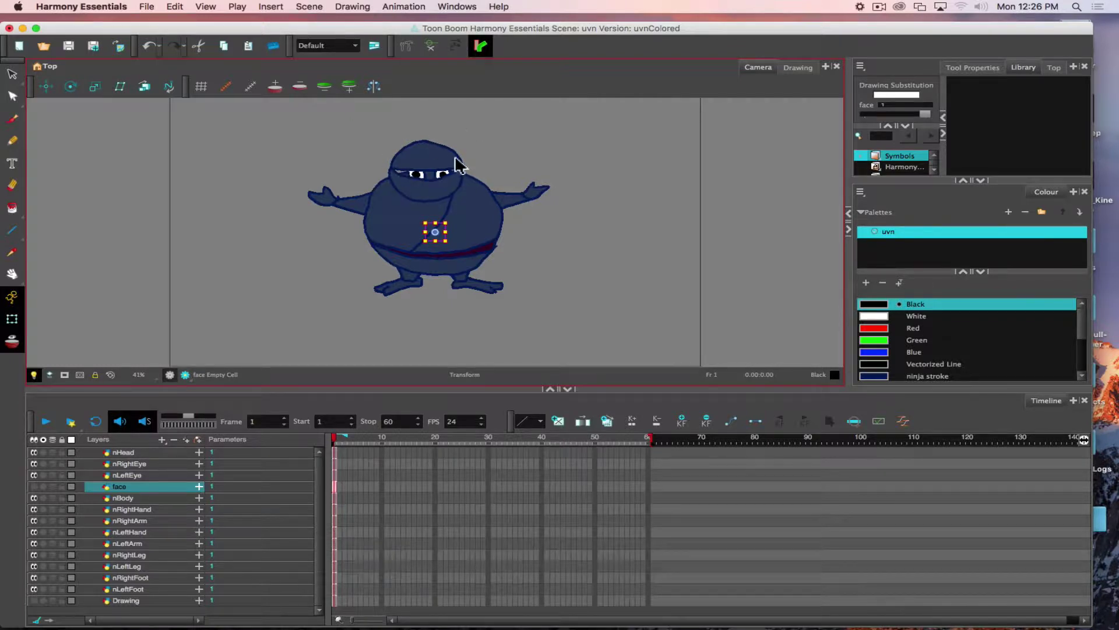
{"action": "left_click", "coordinate": [124, 466]}
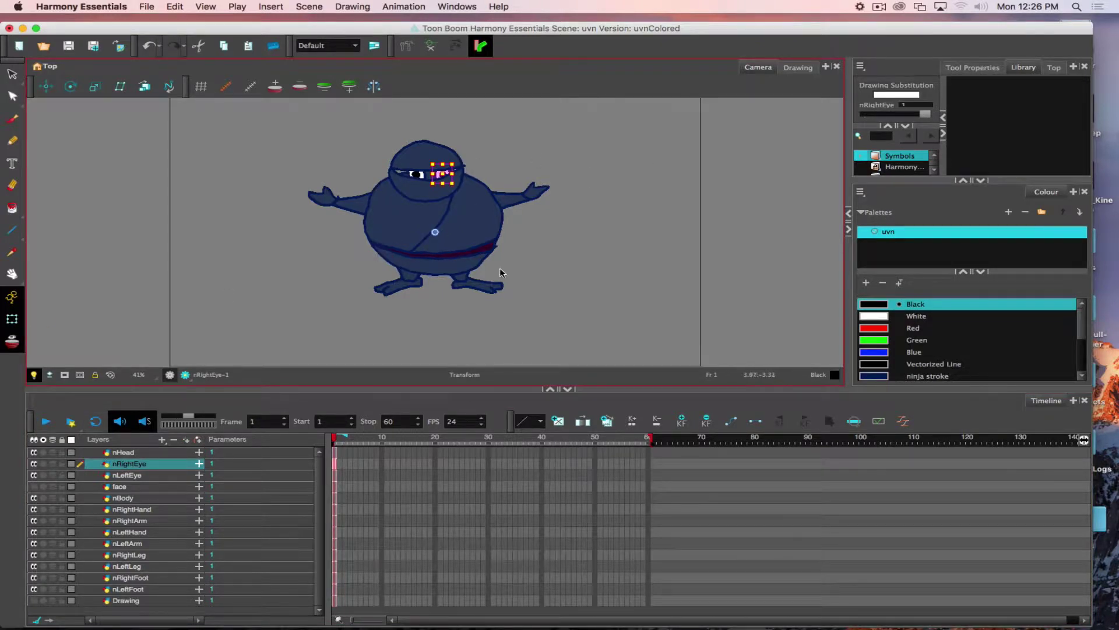
{"action": "left_click", "coordinate": [541, 272]}
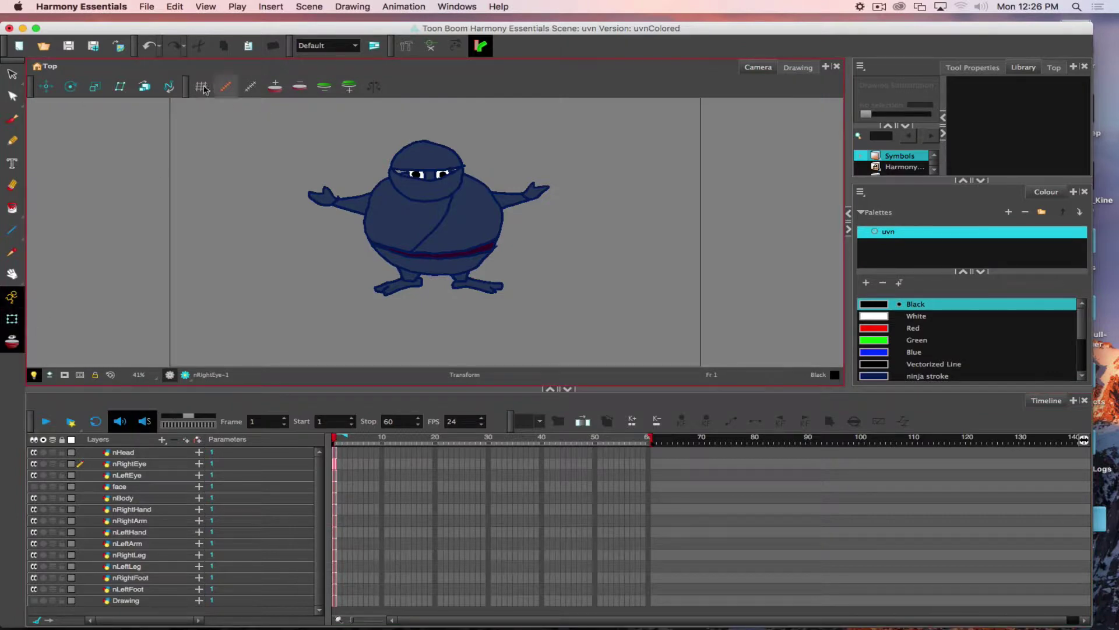
Select the nRightEye drawing at frame 1 and shift it slightly with the Translate tool
{"action": "left_click", "coordinate": [43, 87]}
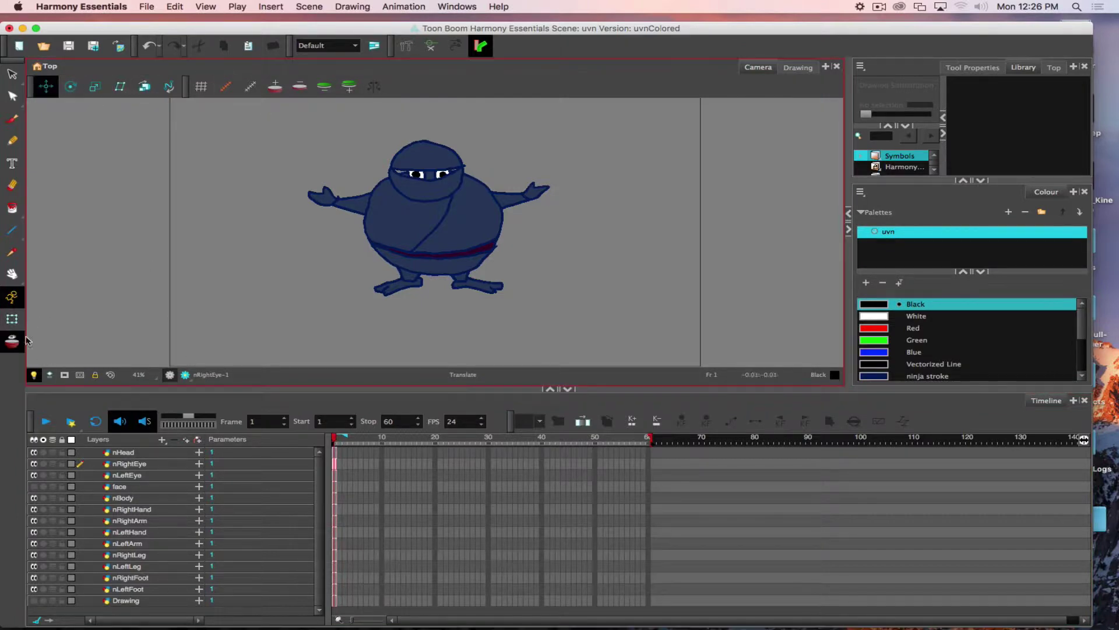
{"action": "left_click", "coordinate": [12, 323]}
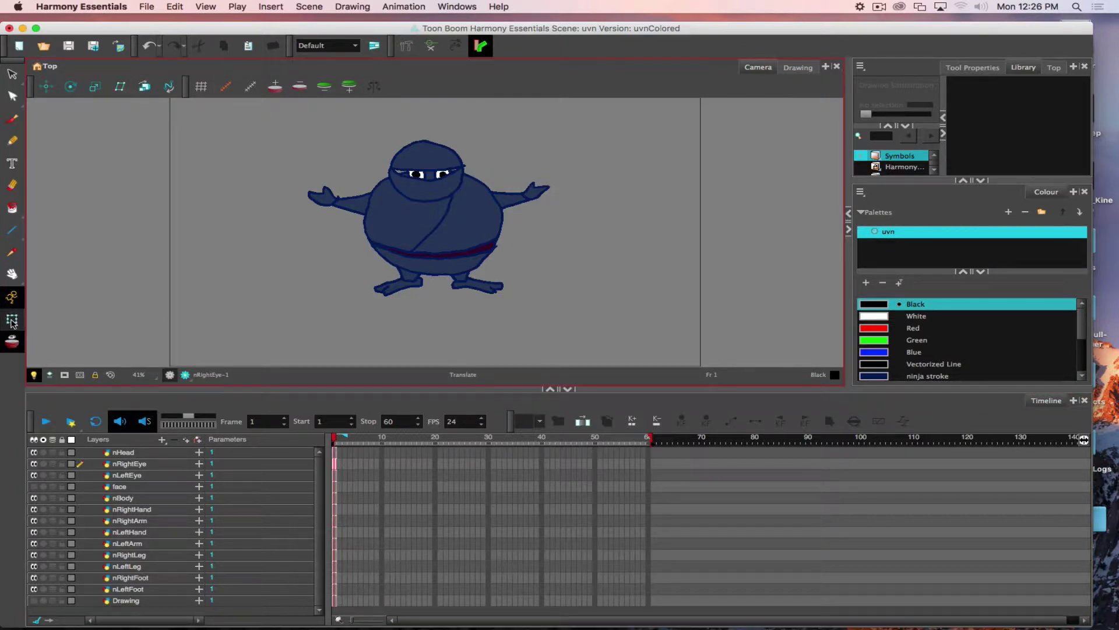
{"action": "left_click", "coordinate": [46, 92]}
{"action": "left_click", "coordinate": [343, 488]}
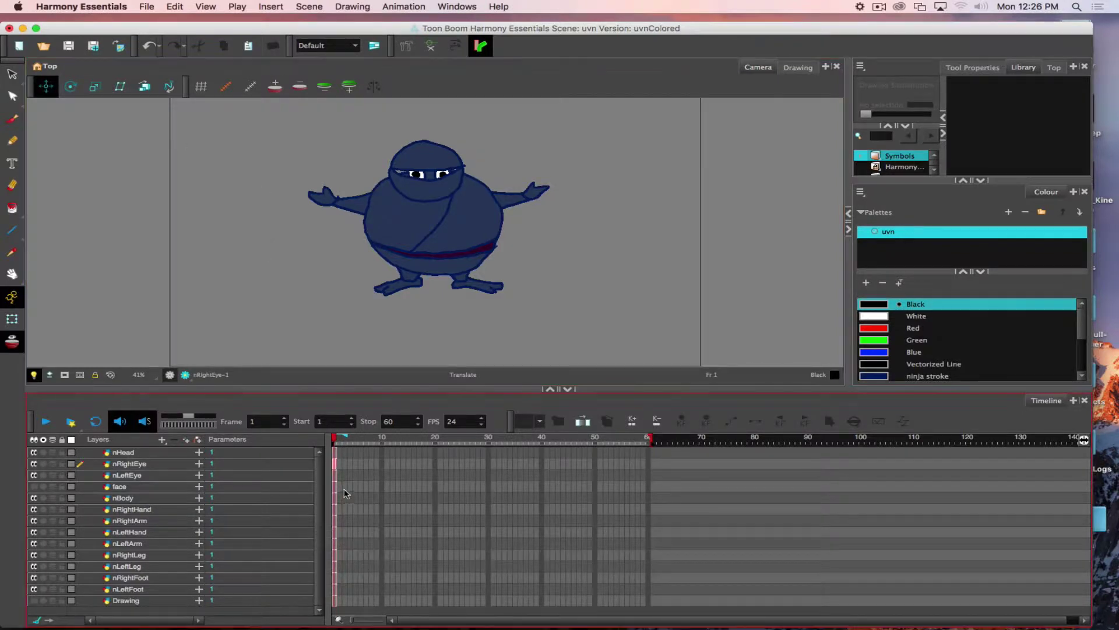
{"action": "left_click", "coordinate": [338, 465]}
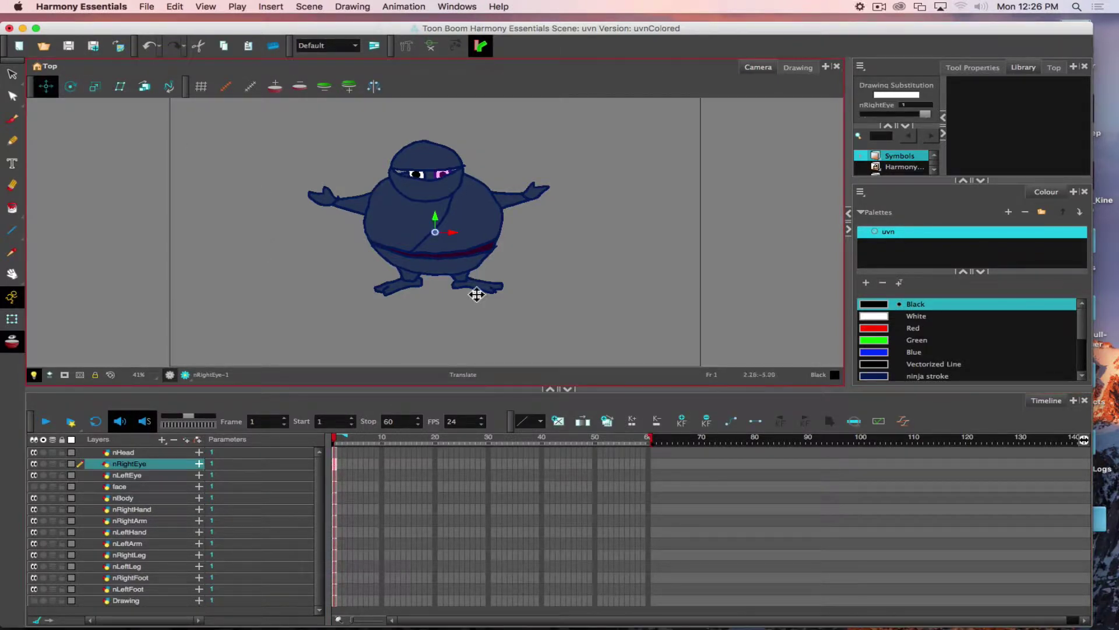
{"action": "mouse_move", "coordinate": [470, 295]}
{"action": "left_mouse_down"}
{"action": "mouse_move", "coordinate": [493, 297]}
{"action": "mouse_move", "coordinate": [462, 288]}
{"action": "mouse_move", "coordinate": [480, 293]}
{"action": "mouse_move", "coordinate": [467, 297]}
{"action": "mouse_move", "coordinate": [474, 278]}
{"action": "mouse_move", "coordinate": [492, 283]}
{"action": "mouse_move", "coordinate": [477, 287]}
{"action": "mouse_move", "coordinate": [505, 273]}
{"action": "mouse_move", "coordinate": [449, 308]}
{"action": "mouse_move", "coordinate": [497, 217]}
{"action": "mouse_move", "coordinate": [509, 220]}
{"action": "mouse_move", "coordinate": [503, 263]}
{"action": "mouse_move", "coordinate": [472, 280]}
{"action": "mouse_move", "coordinate": [477, 294]}
{"action": "left_mouse_up"}
Hide nBody to inspect the limb pieces behind it, and show nBody and the face layer again
{"action": "left_click", "coordinate": [34, 498]}
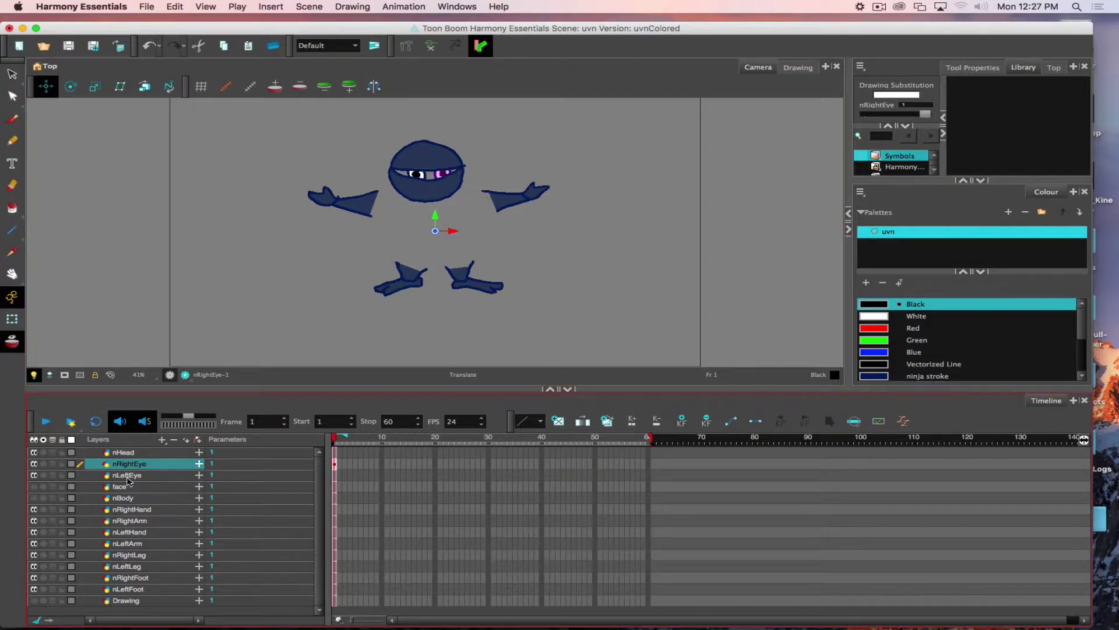
{"action": "left_click", "coordinate": [34, 497]}
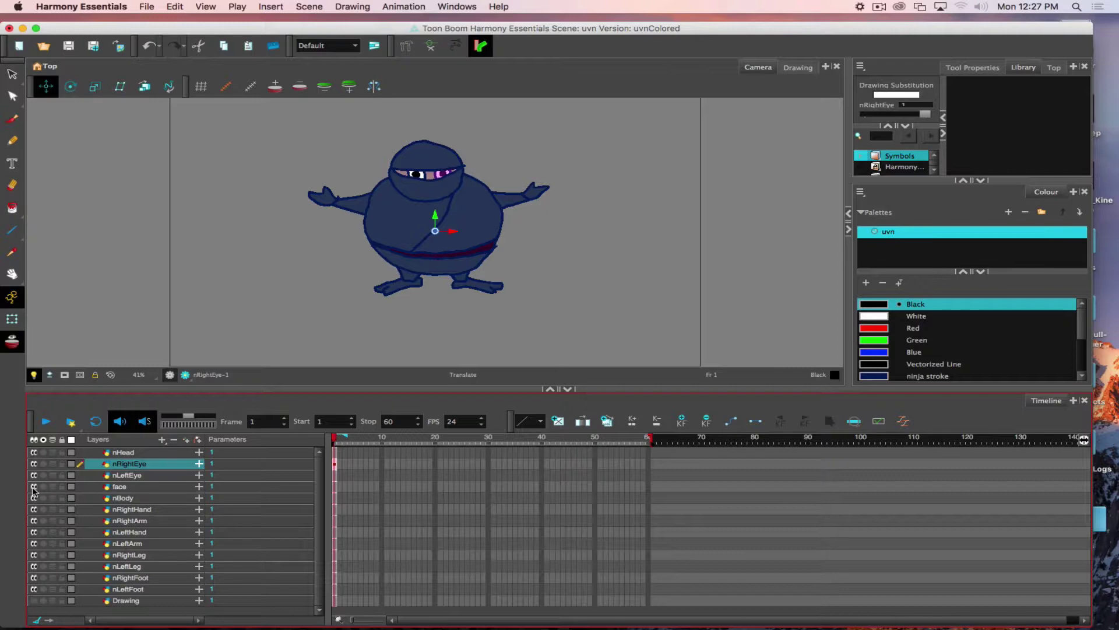
Hide nHead to expose the face, rename the face layer as nFace, and show nHead again
{"action": "left_click", "coordinate": [33, 452]}
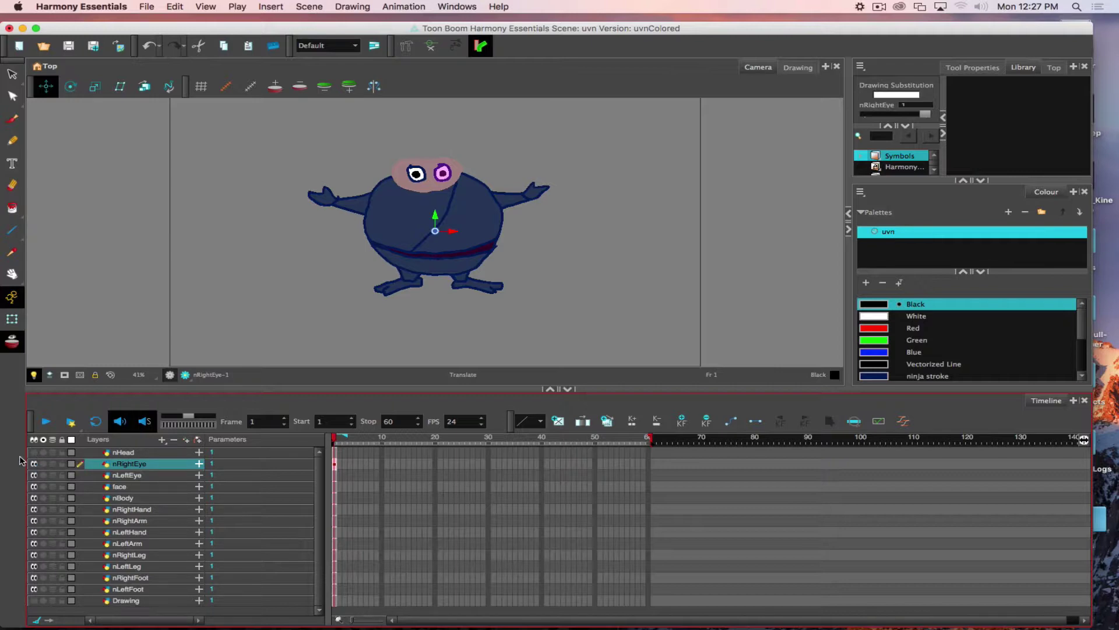
{"action": "left_click", "coordinate": [118, 488]}
{"action": "left_click", "coordinate": [118, 488]}
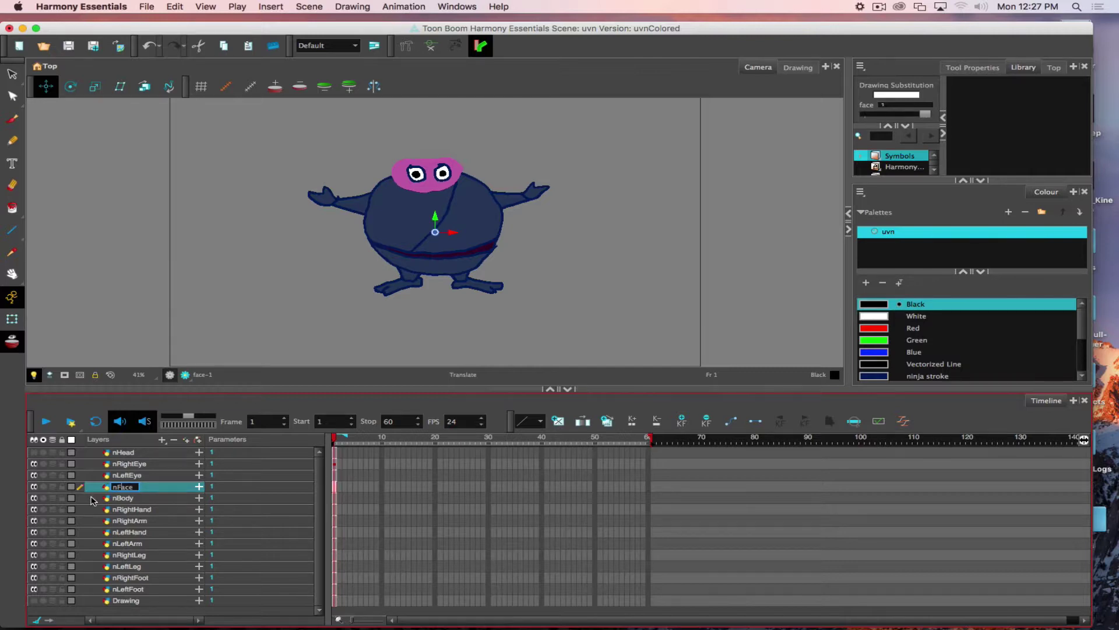
{"action": "key", "text": "Return"}
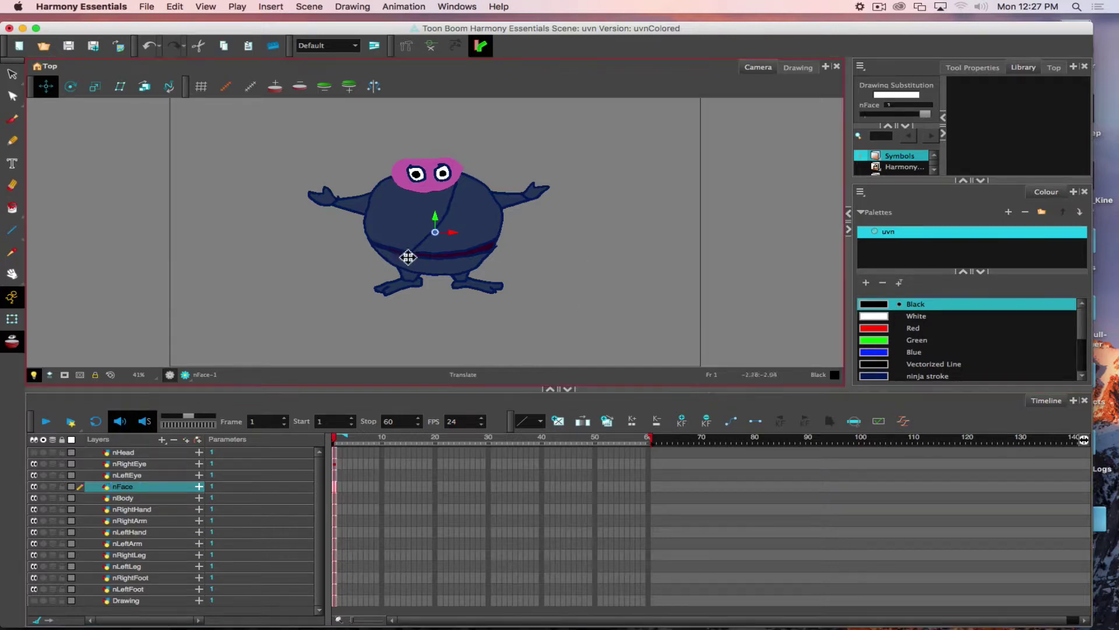
{"action": "left_click", "coordinate": [33, 452]}
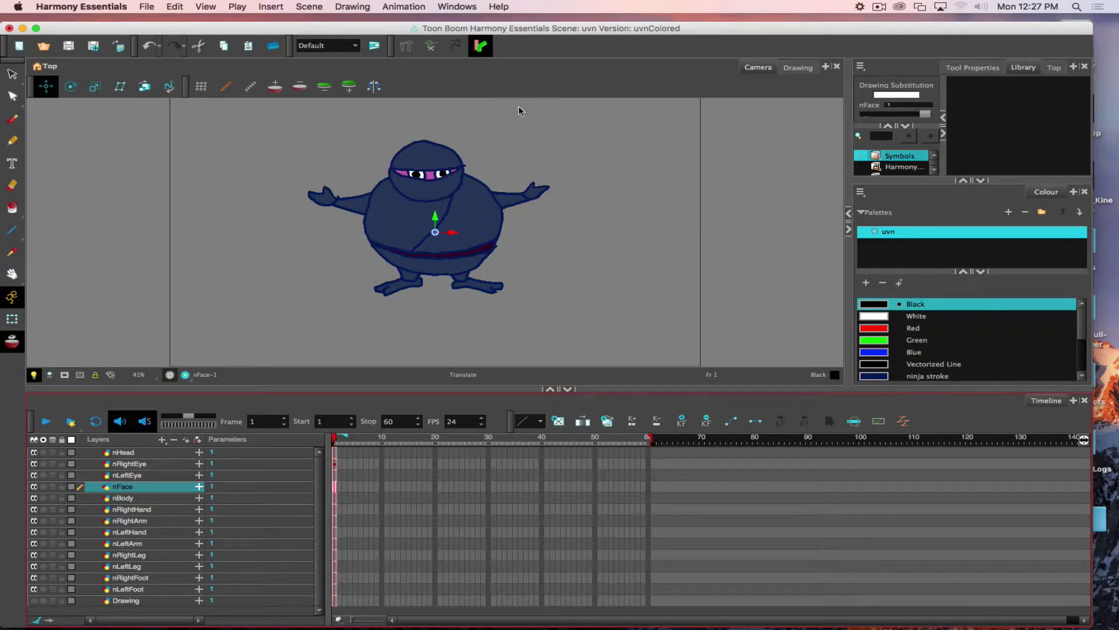
With the Select tool, go through nRightEye, nLeftEye, nFace and nBody to examine each part with the light table on
{"action": "left_click", "coordinate": [12, 74]}
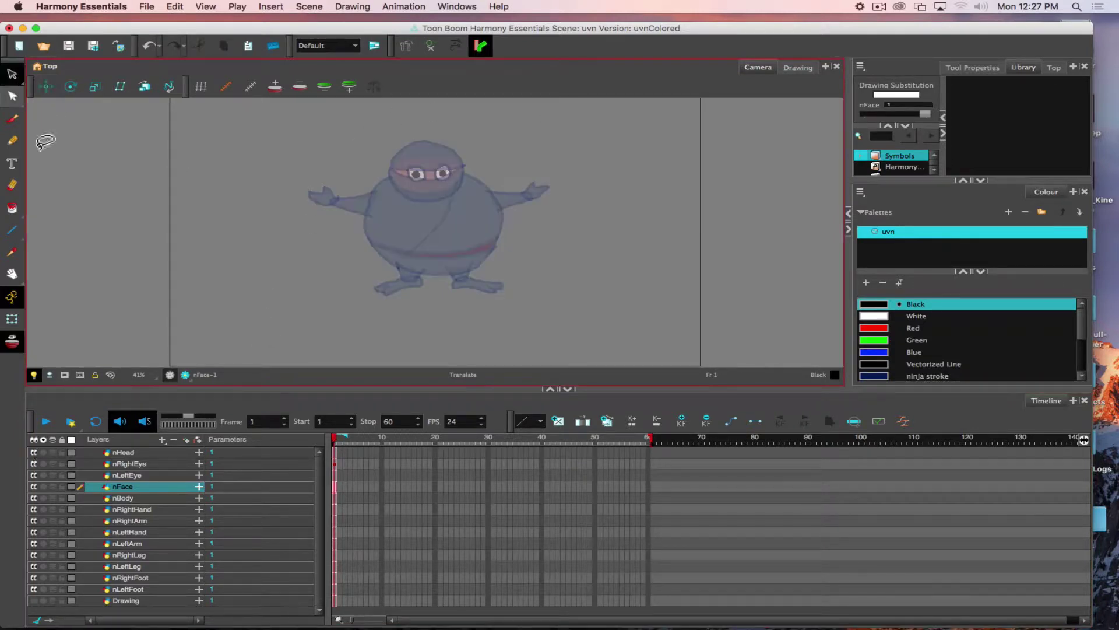
{"action": "left_click", "coordinate": [336, 466]}
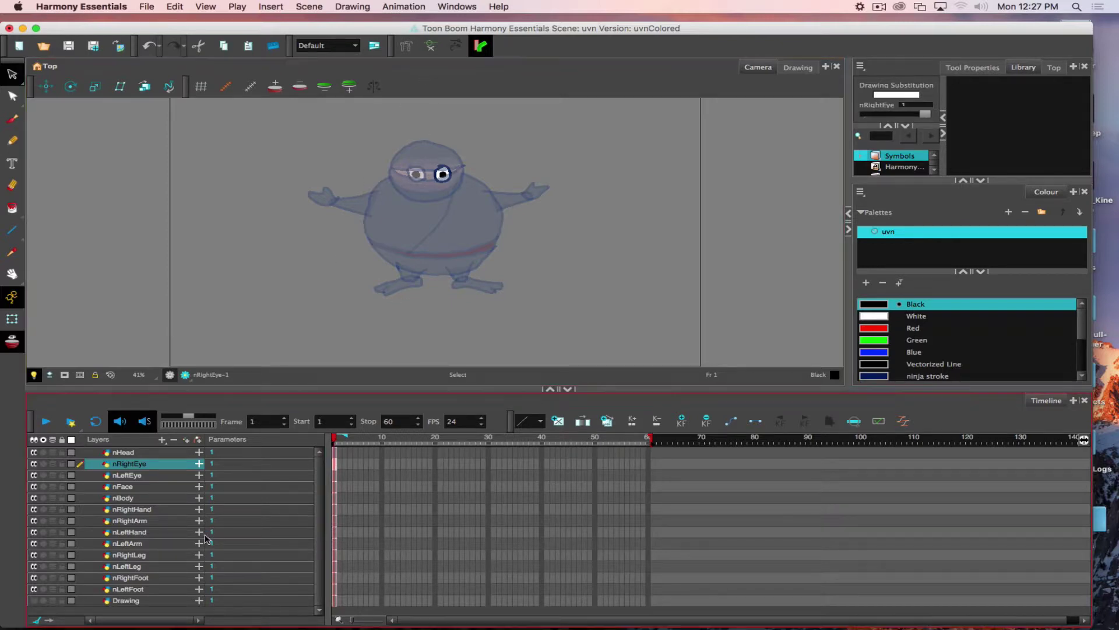
{"action": "left_click", "coordinate": [82, 253]}
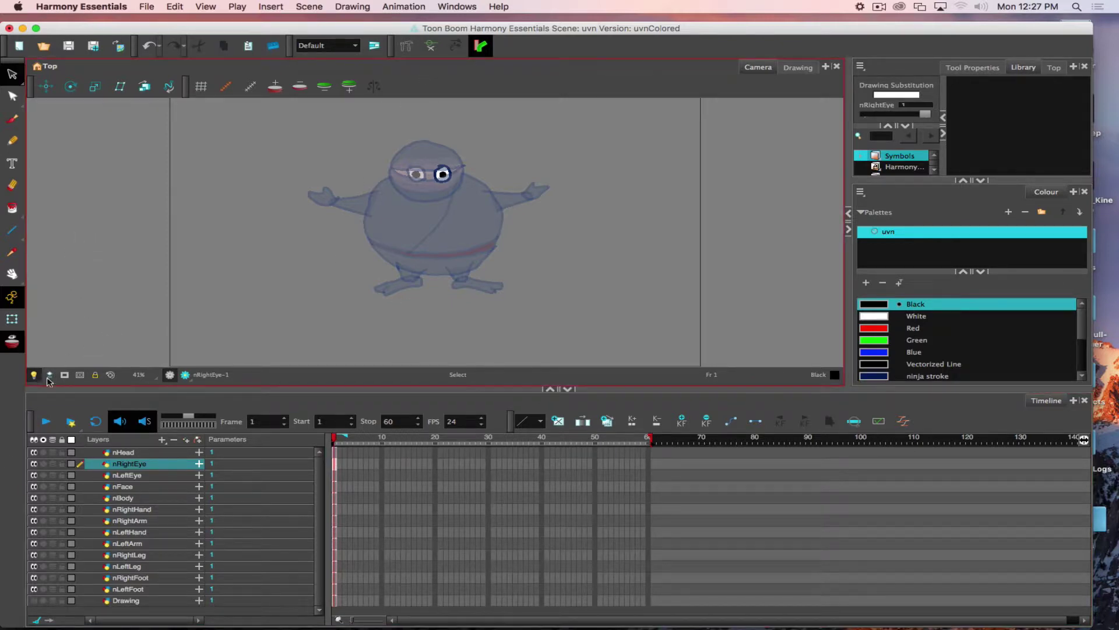
{"action": "left_click", "coordinate": [222, 392]}
{"action": "left_click", "coordinate": [129, 475]}
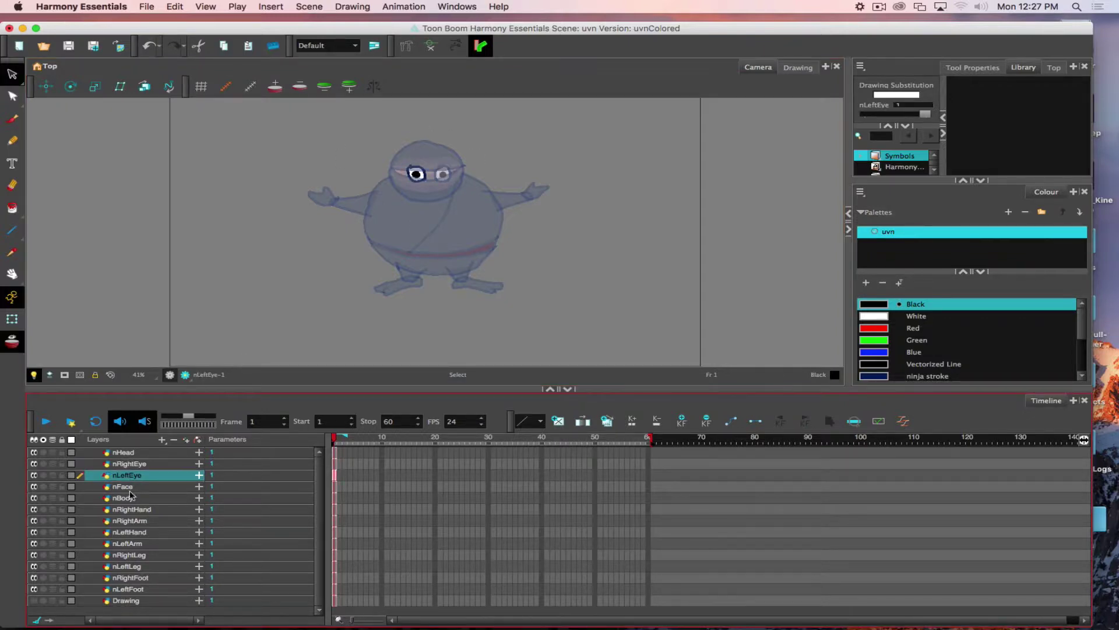
{"action": "left_click", "coordinate": [127, 490]}
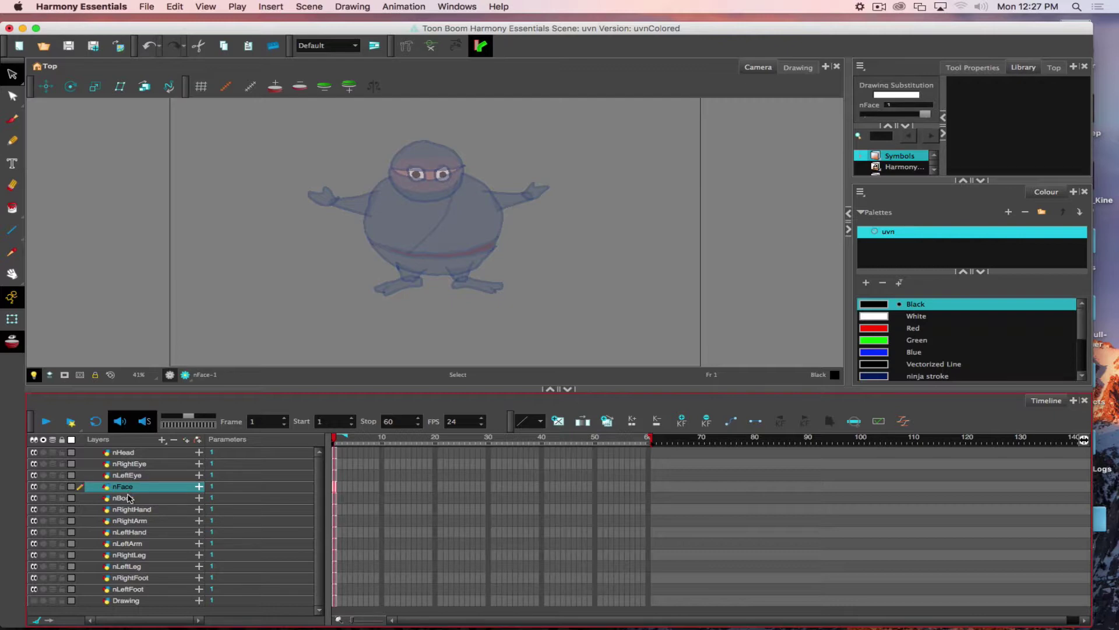
{"action": "left_click", "coordinate": [129, 498]}
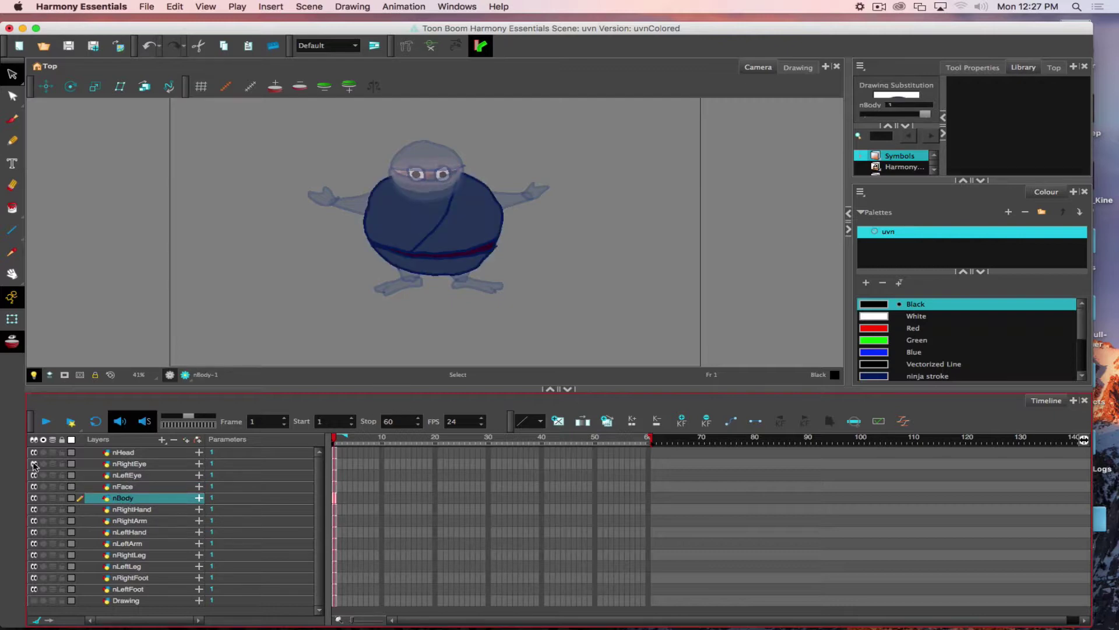
Hide nBody, turn off the light table to see the remaining parts in full colour, and show nBody again
{"action": "left_click", "coordinate": [33, 498]}
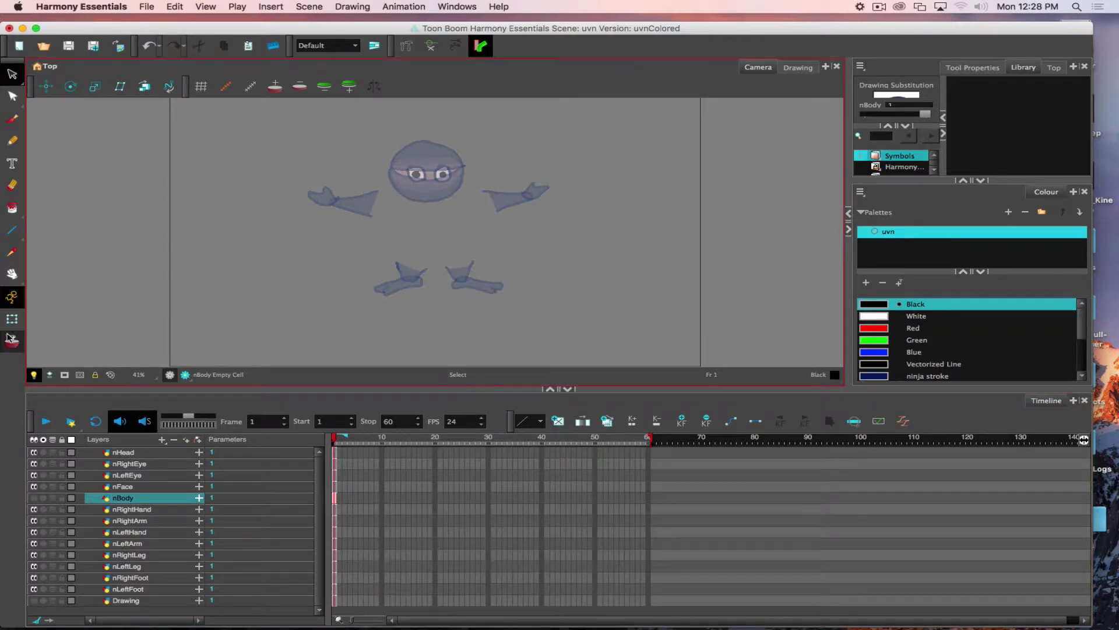
{"action": "left_click", "coordinate": [34, 376]}
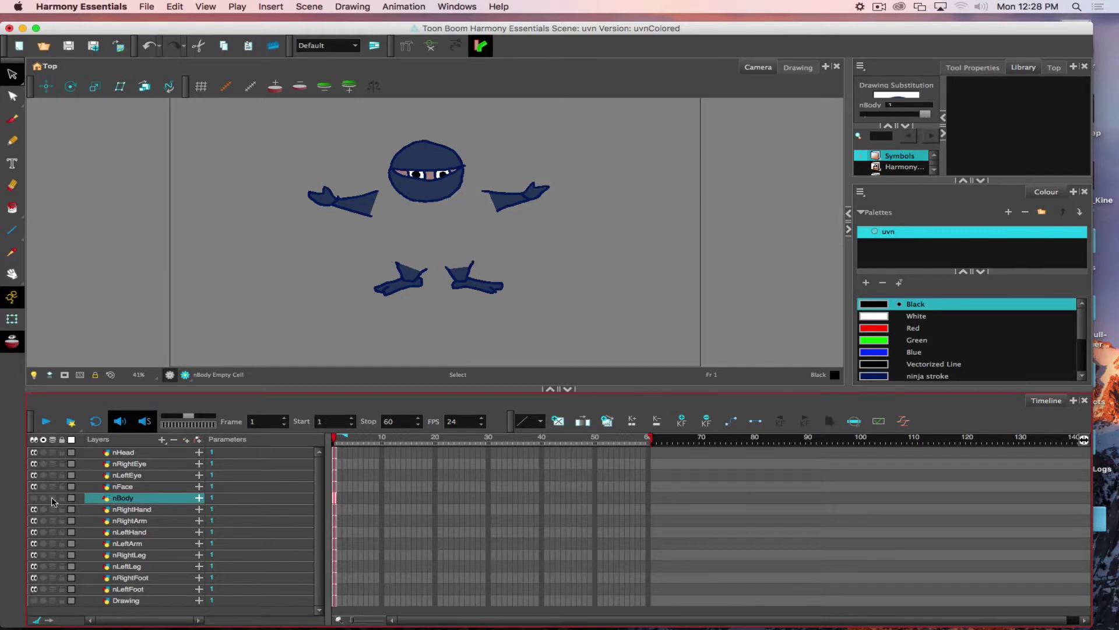
{"action": "left_click", "coordinate": [34, 498]}
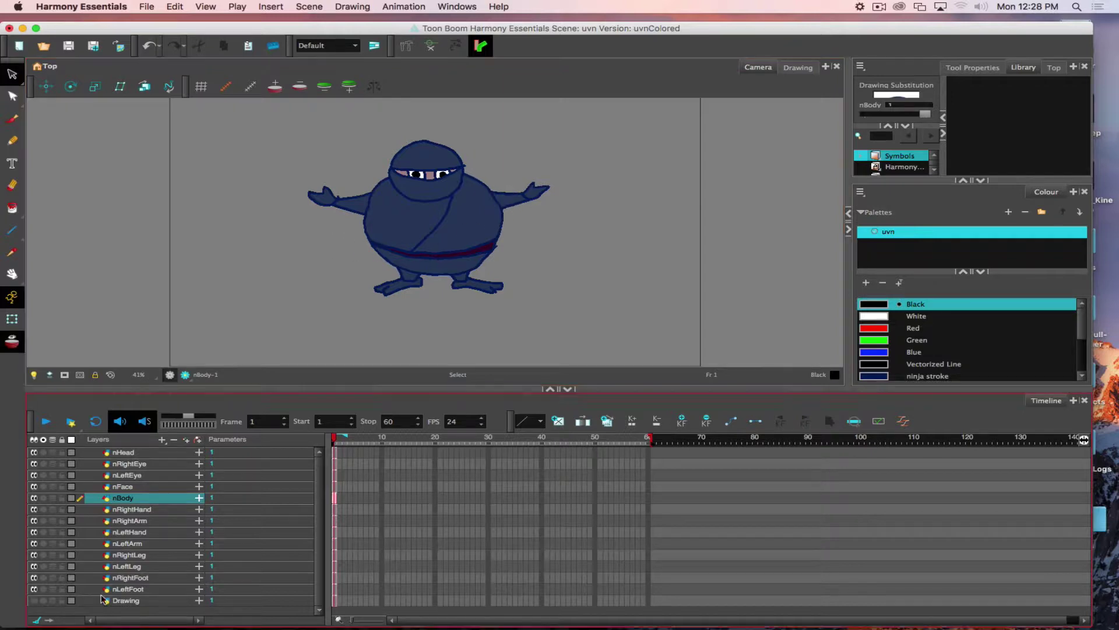
Place the nRightArm pivot at the shoulder with the Transform tool and reselect the arm
{"action": "left_click", "coordinate": [140, 522]}
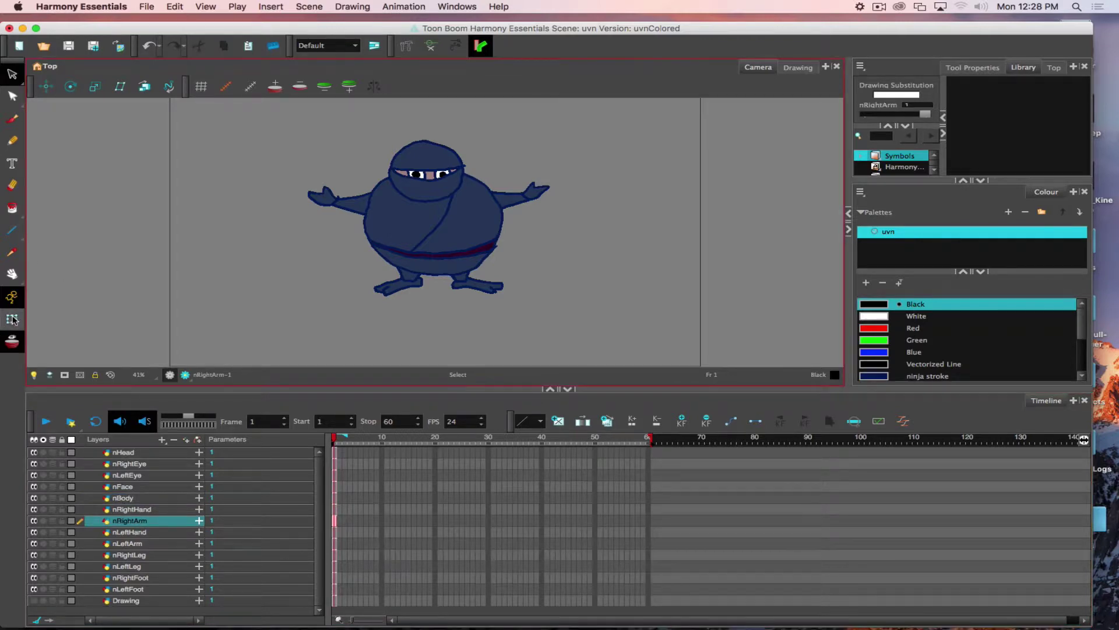
{"action": "left_click", "coordinate": [69, 92]}
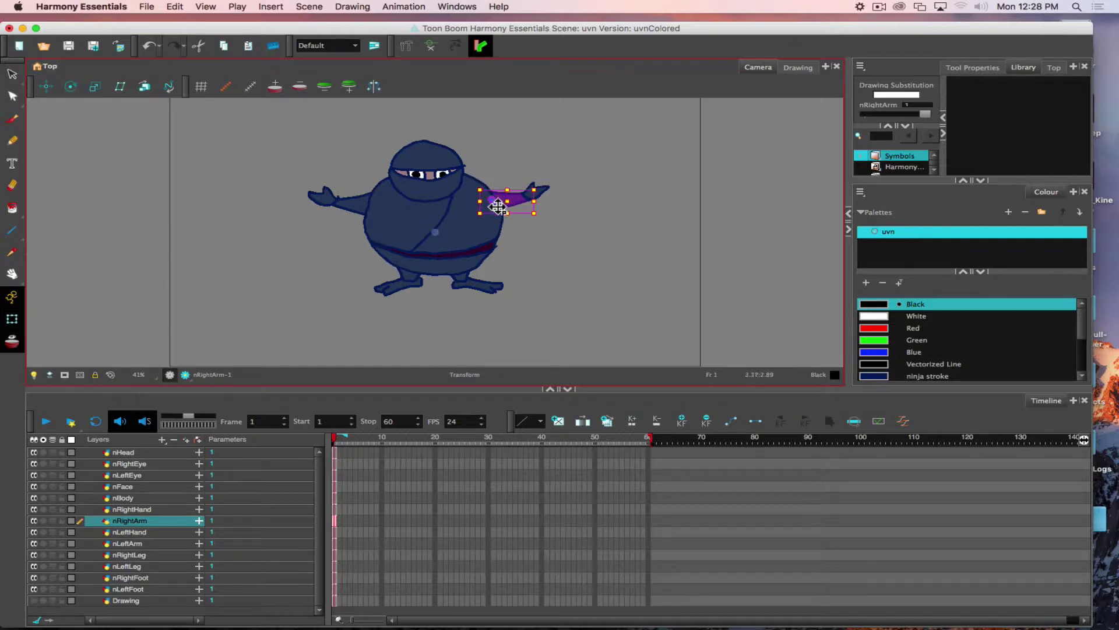
{"action": "left_click", "coordinate": [550, 204]}
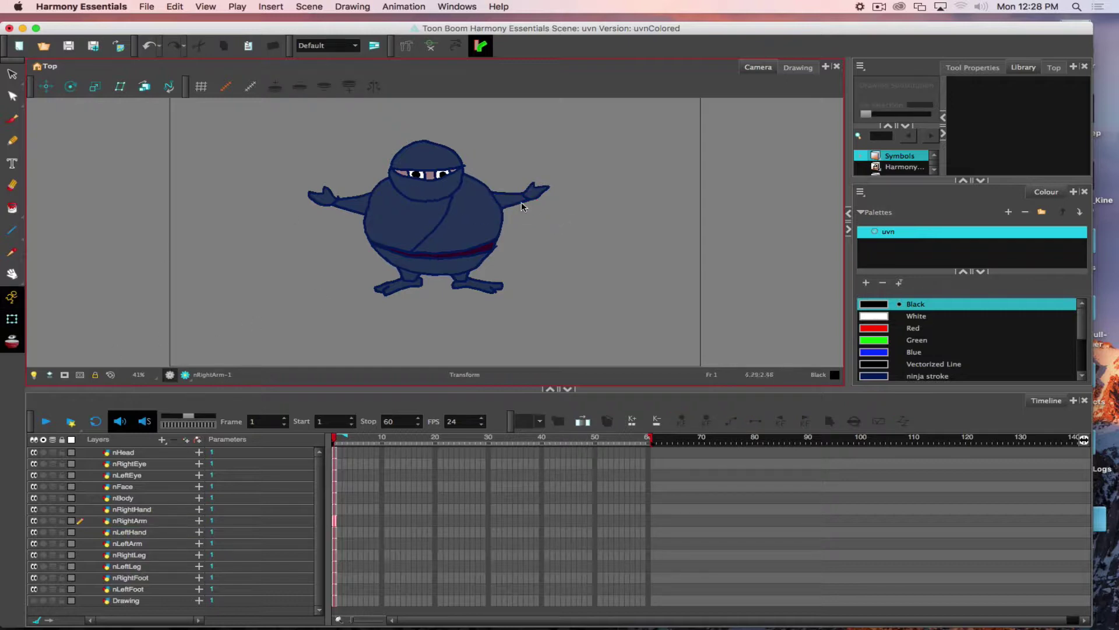
{"action": "left_click", "coordinate": [523, 205]}
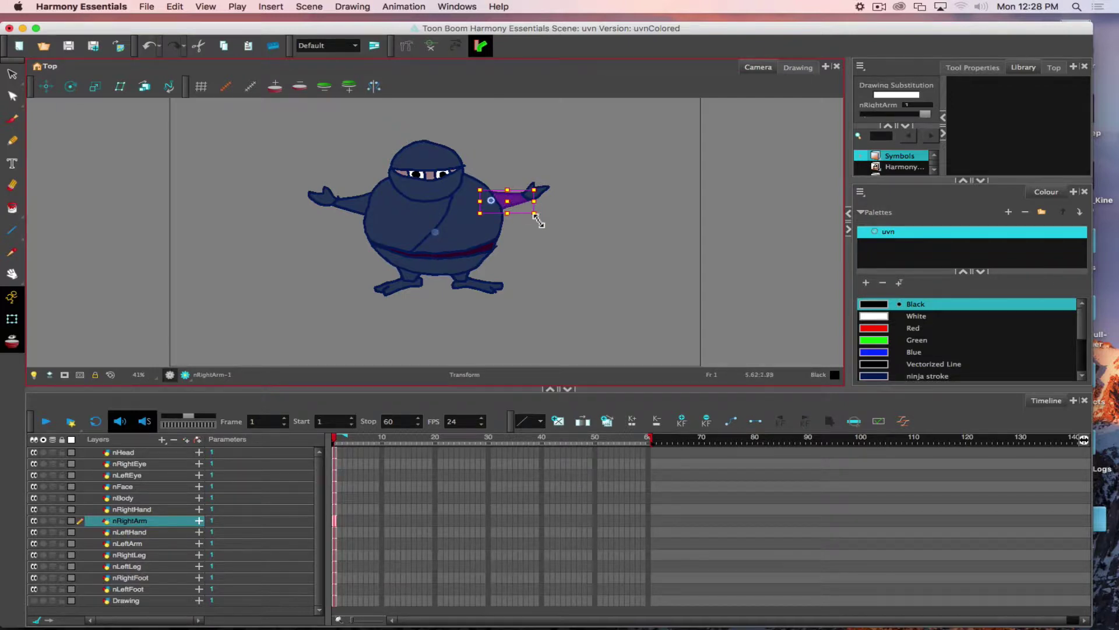
Reorder the nRightArm layer to sit above nBody and rotate the arm slightly downward about the shoulder
{"action": "mouse_move", "coordinate": [543, 217]}
{"action": "left_mouse_down"}
{"action": "mouse_move", "coordinate": [521, 178]}
{"action": "mouse_move", "coordinate": [555, 224]}
{"action": "mouse_move", "coordinate": [528, 175]}
{"action": "mouse_move", "coordinate": [532, 236]}
{"action": "mouse_move", "coordinate": [528, 201]}
{"action": "mouse_move", "coordinate": [515, 278]}
{"action": "mouse_move", "coordinate": [475, 278]}
{"action": "mouse_move", "coordinate": [534, 220]}
{"action": "mouse_move", "coordinate": [513, 277]}
{"action": "mouse_move", "coordinate": [532, 191]}
{"action": "mouse_move", "coordinate": [528, 220]}
{"action": "left_mouse_up"}
{"action": "key", "text": "ctrl+z"}
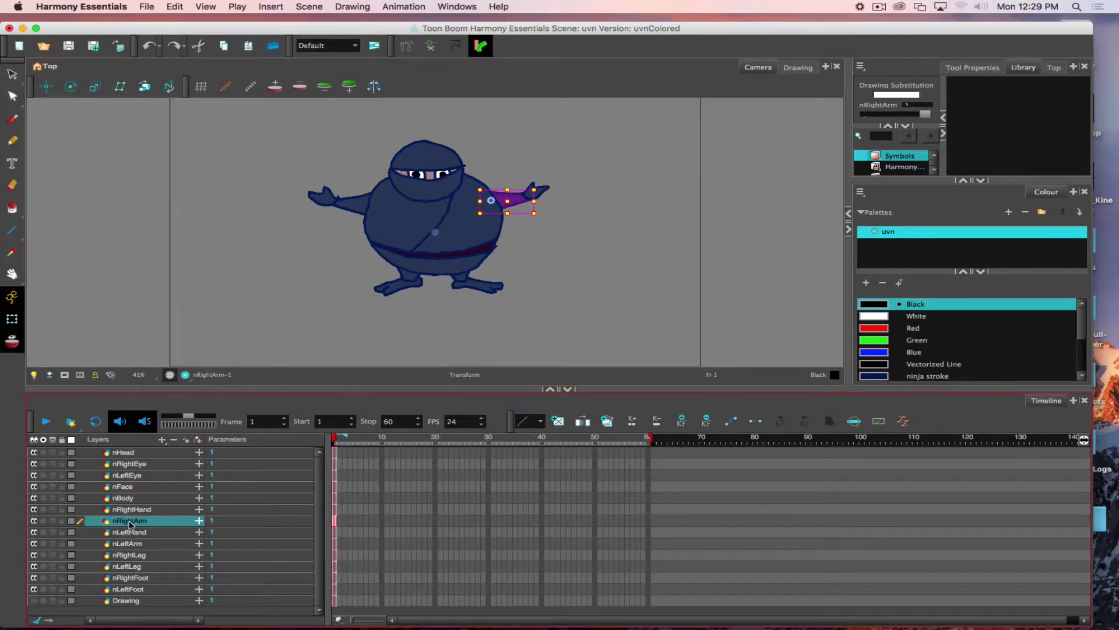
{"action": "left_click_drag", "start_coordinate": [107, 524], "coordinate": [105, 496]}
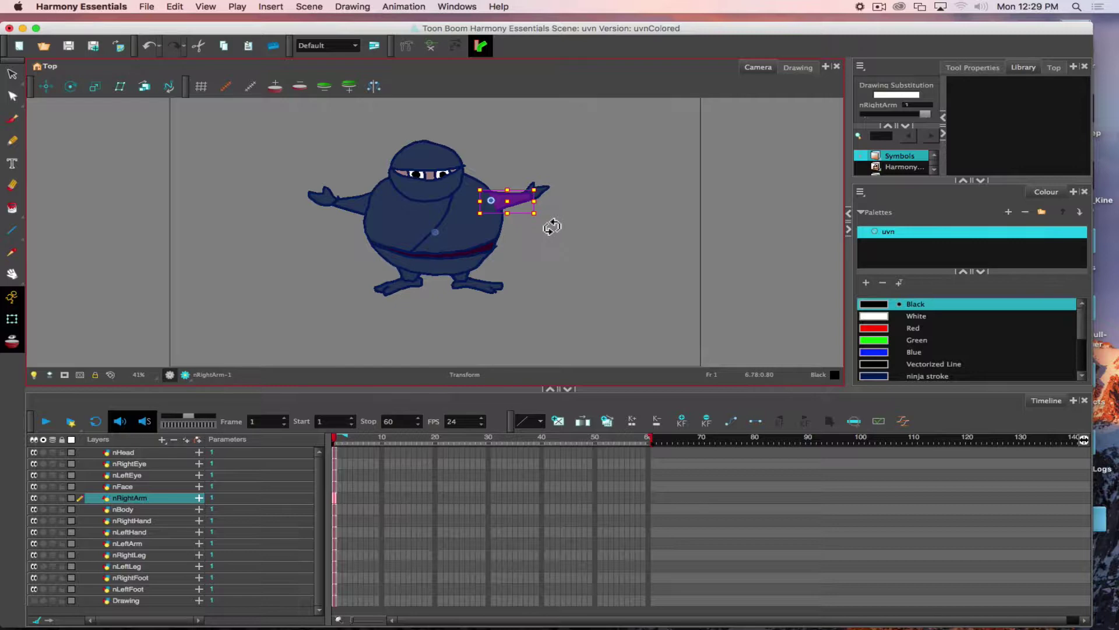
{"action": "left_click_drag", "start_coordinate": [552, 227], "coordinate": [551, 251]}
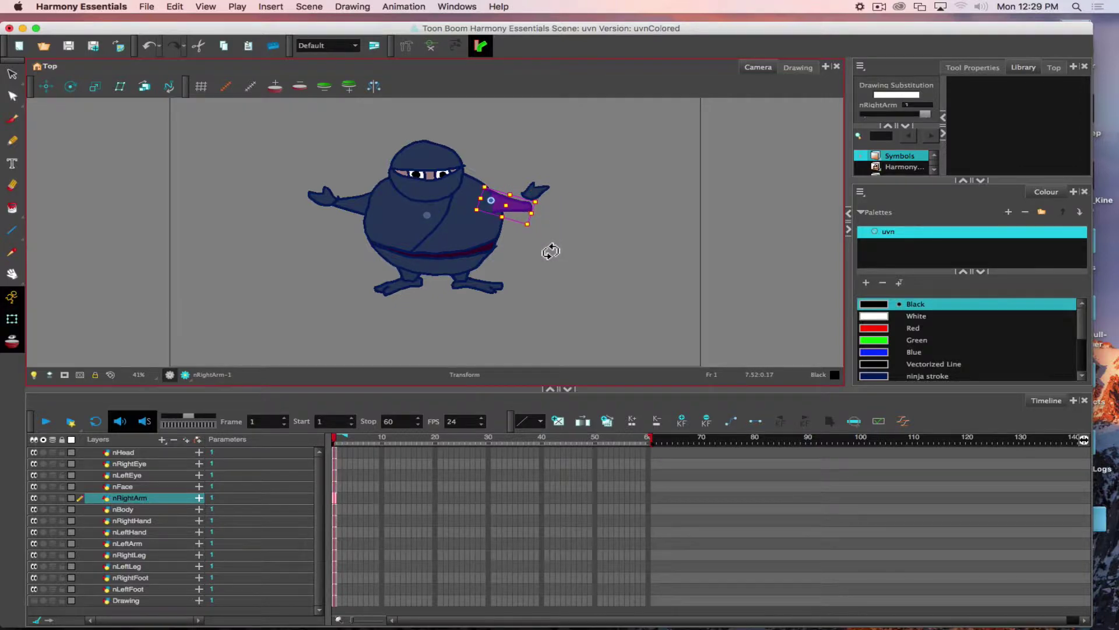
{"action": "left_click", "coordinate": [569, 296]}
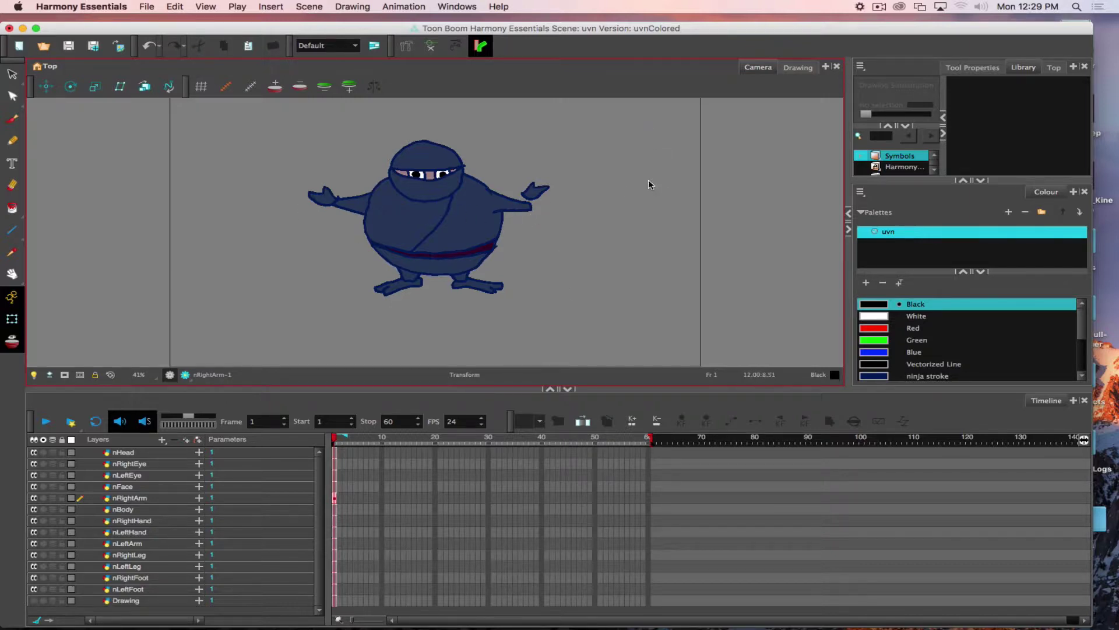
With the light table on, paint a rounded shoulder end onto nRightArm using the Brush in ninja fill, then turn the light table off
{"action": "left_click", "coordinate": [507, 208]}
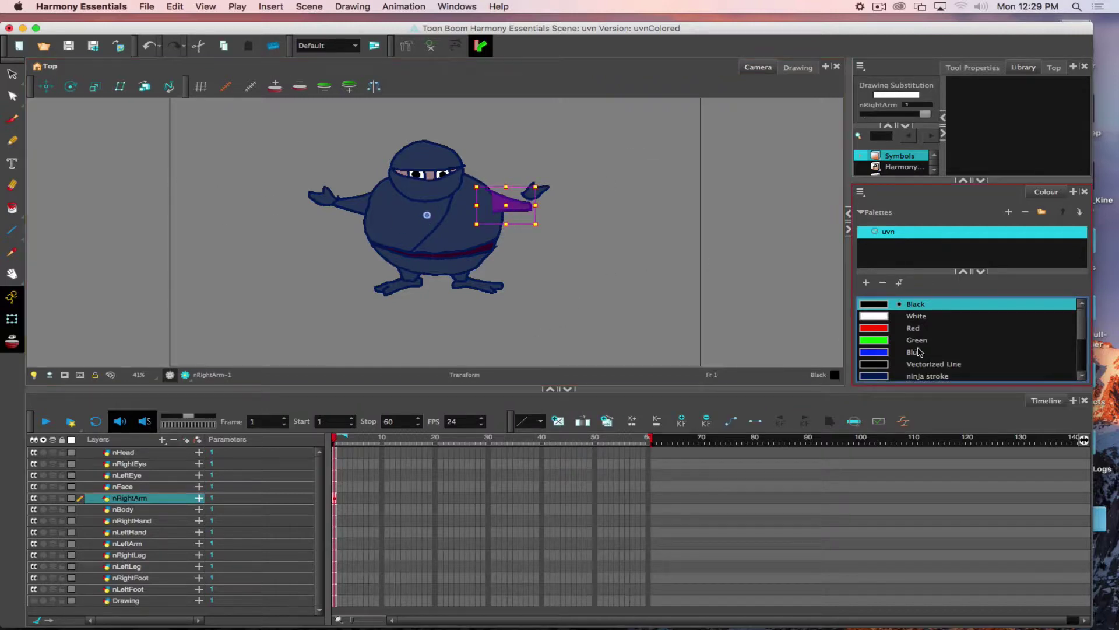
{"action": "scroll", "coordinate": [927, 356], "scroll_direction": "down", "scroll_amount": 2}
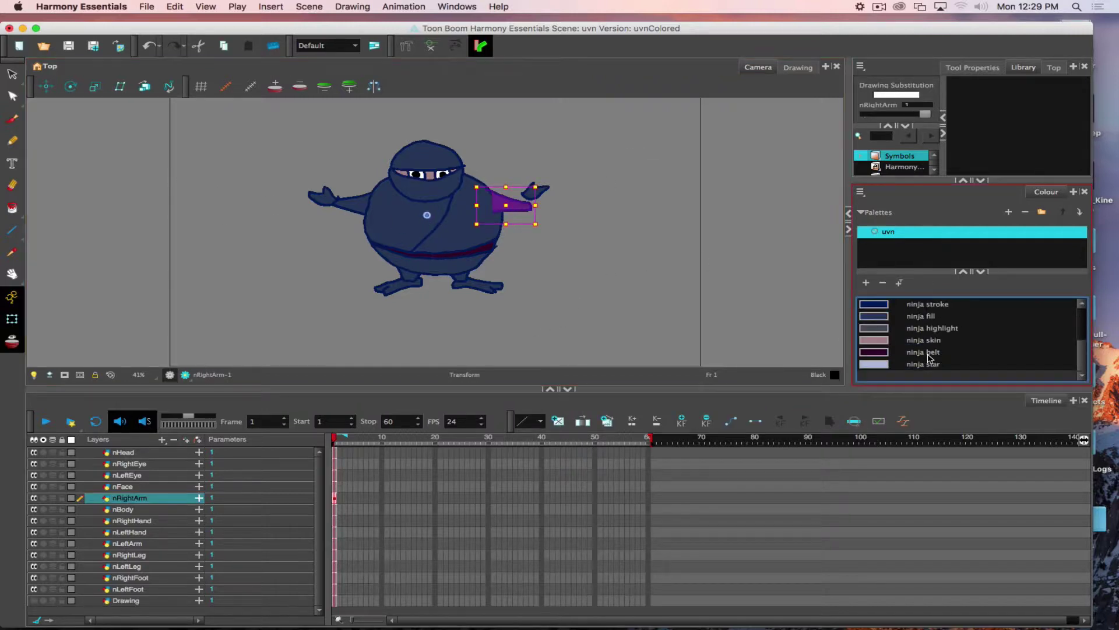
{"action": "left_click", "coordinate": [880, 316]}
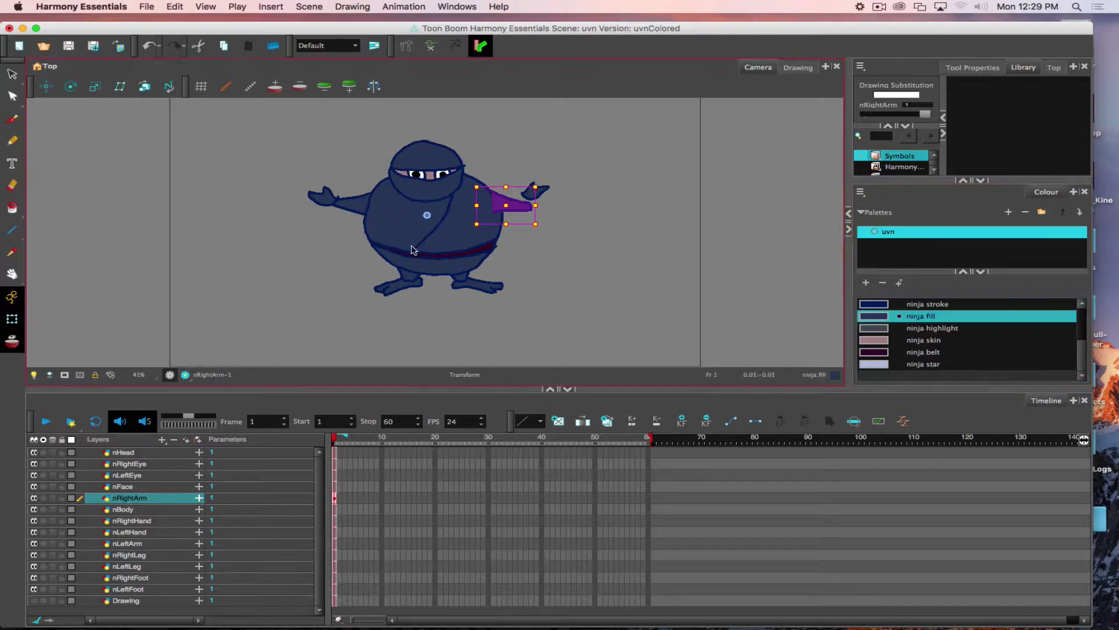
{"action": "left_click", "coordinate": [13, 118]}
{"action": "left_click", "coordinate": [131, 499]}
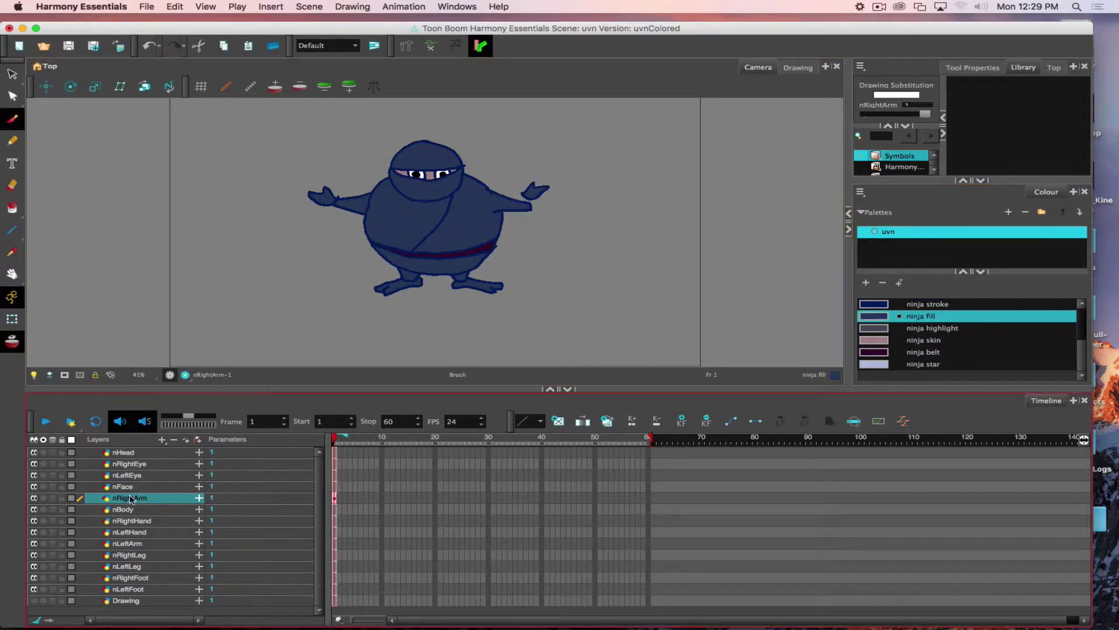
{"action": "left_click", "coordinate": [34, 375]}
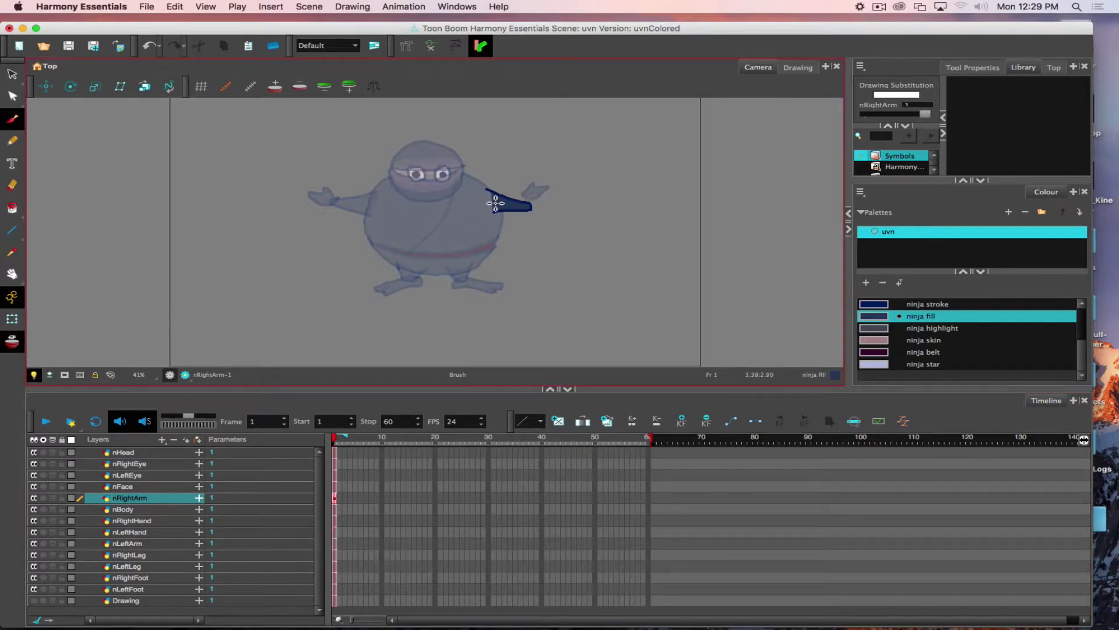
{"action": "key", "text": "2"}
{"action": "key", "text": "2"}
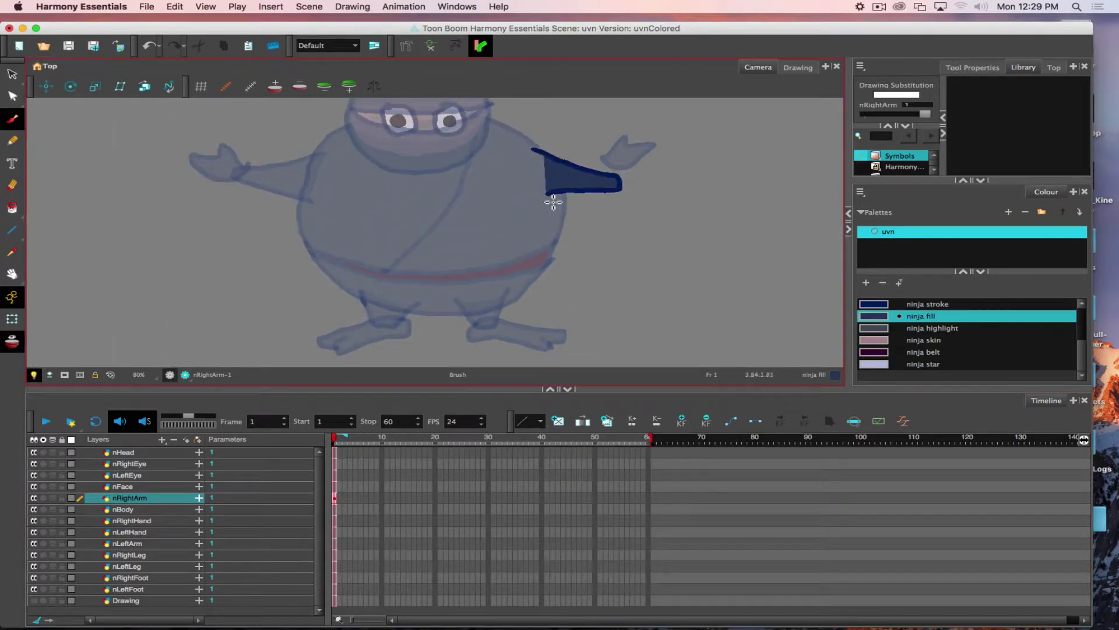
{"action": "left_click_drag", "start_coordinate": [553, 202], "coordinate": [514, 248]}
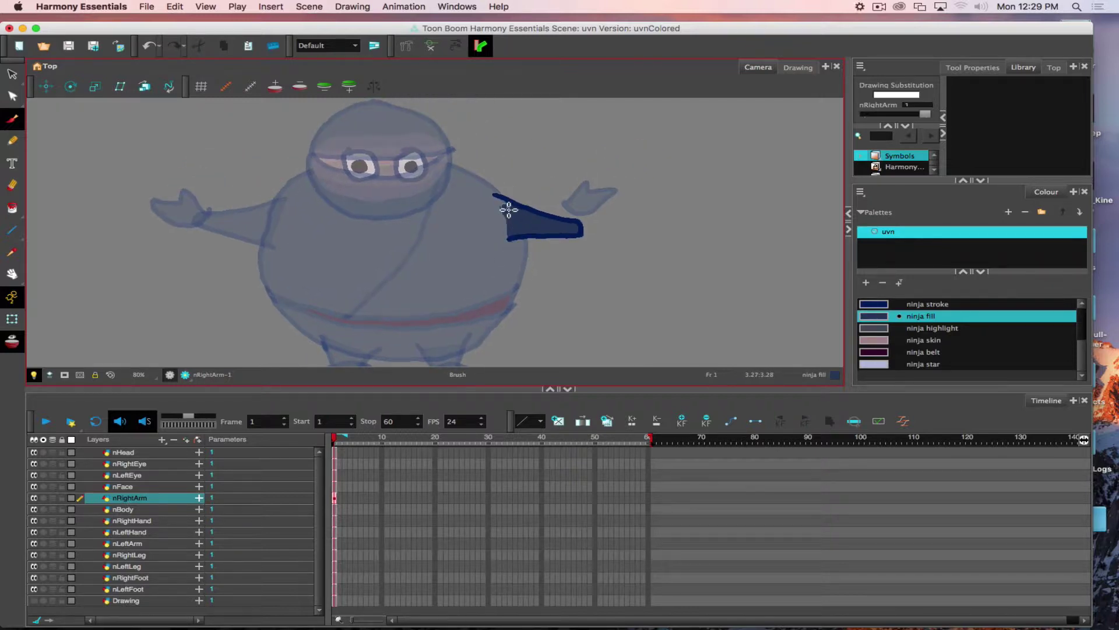
{"action": "key", "text": "o"}
{"action": "mouse_move", "coordinate": [500, 228]}
{"action": "left_mouse_down"}
{"action": "mouse_move", "coordinate": [511, 225]}
{"action": "mouse_move", "coordinate": [495, 211]}
{"action": "mouse_move", "coordinate": [500, 227]}
{"action": "mouse_move", "coordinate": [494, 210]}
{"action": "left_mouse_up"}
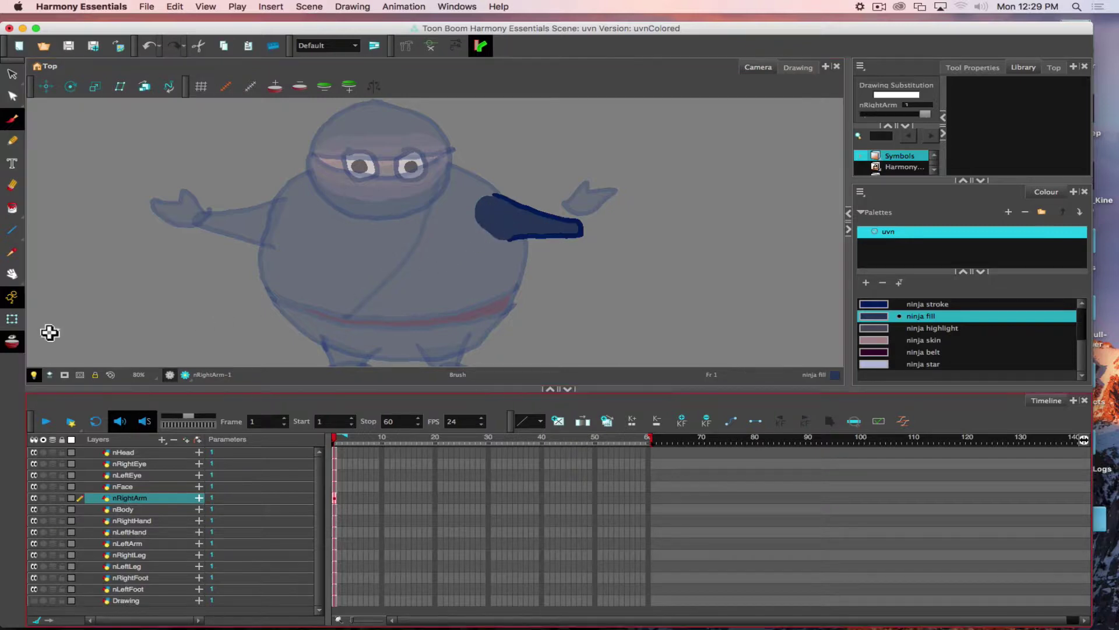
{"action": "left_click", "coordinate": [34, 375]}
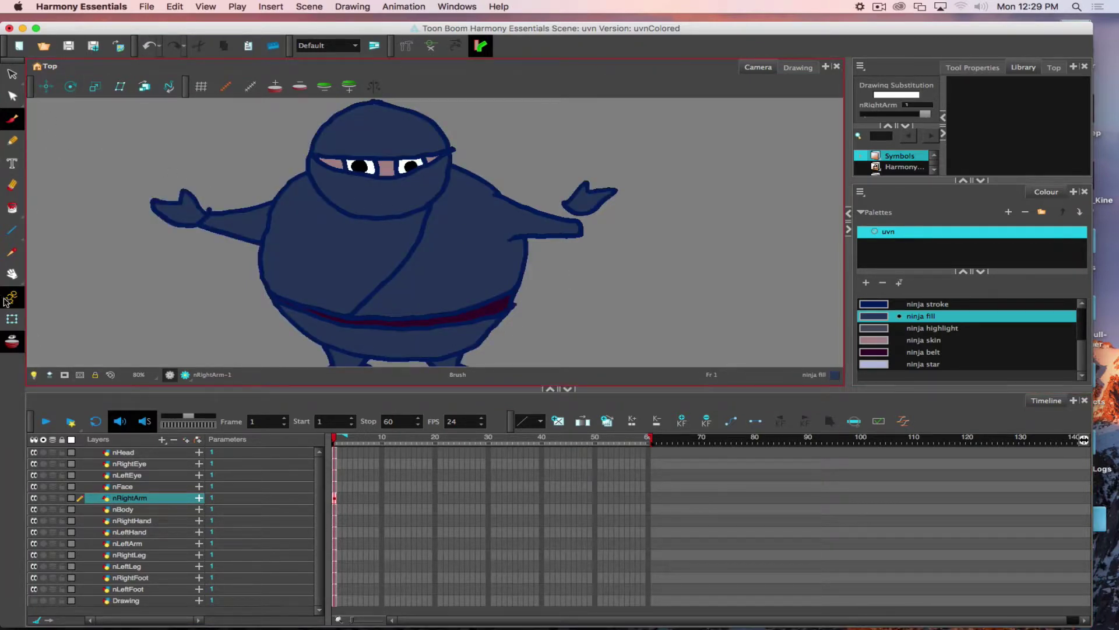
With the Transform tool, place the nRightArm pivot at the shoulder and test-rotate the arm downward, then reset the pivot there and rotate it upward
{"action": "left_click", "coordinate": [11, 318]}
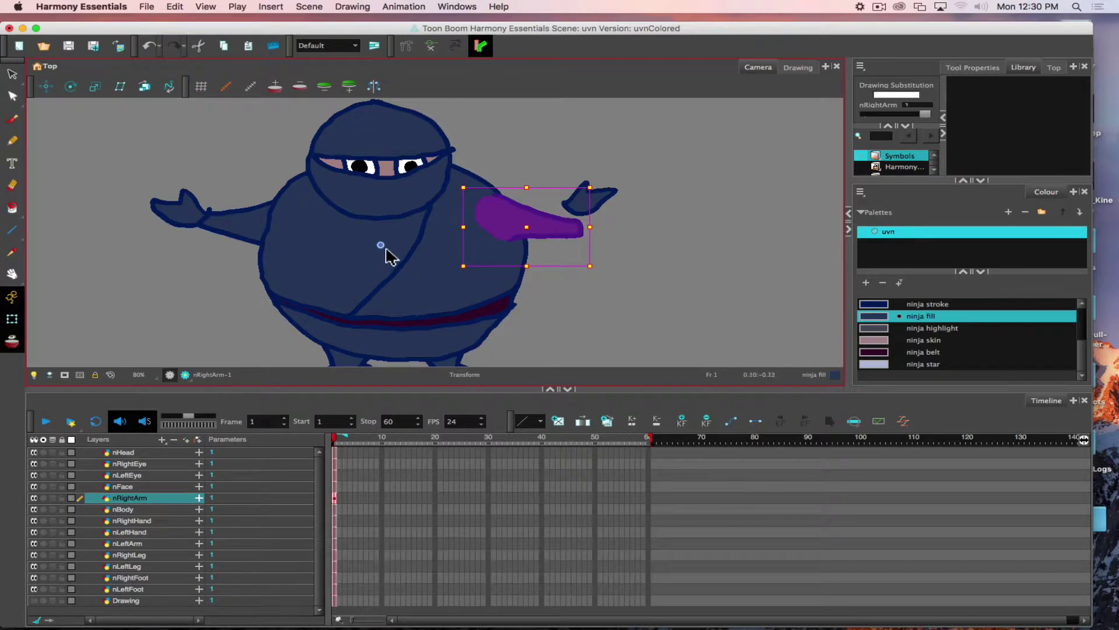
{"action": "left_click_drag", "start_coordinate": [385, 249], "coordinate": [504, 219]}
{"action": "mouse_move", "coordinate": [607, 280]}
{"action": "left_mouse_down"}
{"action": "mouse_move", "coordinate": [582, 213]}
{"action": "mouse_move", "coordinate": [600, 243]}
{"action": "mouse_move", "coordinate": [597, 298]}
{"action": "left_mouse_up"}
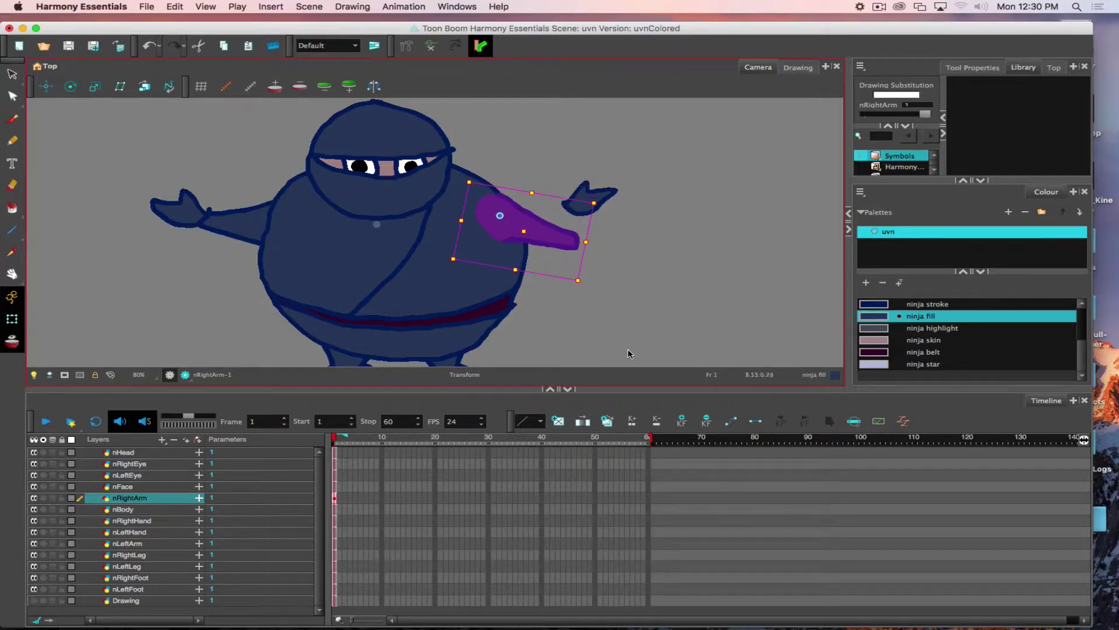
{"action": "left_click", "coordinate": [624, 326]}
{"action": "left_click", "coordinate": [544, 230]}
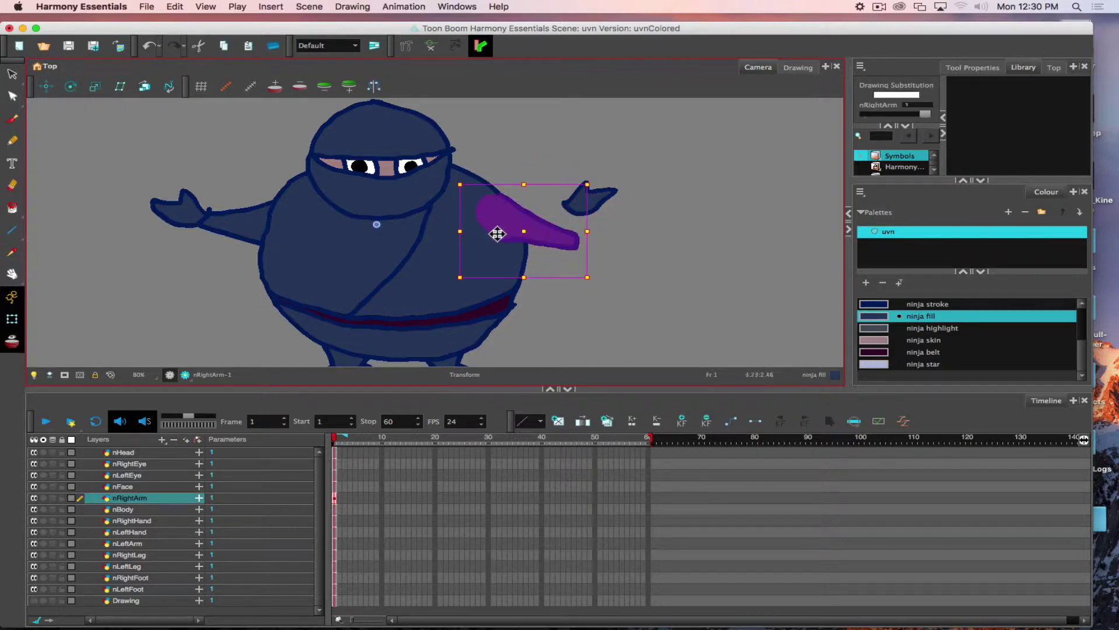
{"action": "left_click_drag", "start_coordinate": [379, 229], "coordinate": [505, 216]}
{"action": "mouse_move", "coordinate": [595, 290]}
{"action": "left_mouse_down"}
{"action": "mouse_move", "coordinate": [610, 215]}
{"action": "mouse_move", "coordinate": [592, 180]}
{"action": "mouse_move", "coordinate": [548, 148]}
{"action": "mouse_move", "coordinate": [569, 193]}
{"action": "mouse_move", "coordinate": [553, 137]}
{"action": "mouse_move", "coordinate": [575, 218]}
{"action": "left_mouse_up"}
{"action": "left_click", "coordinate": [606, 275]}
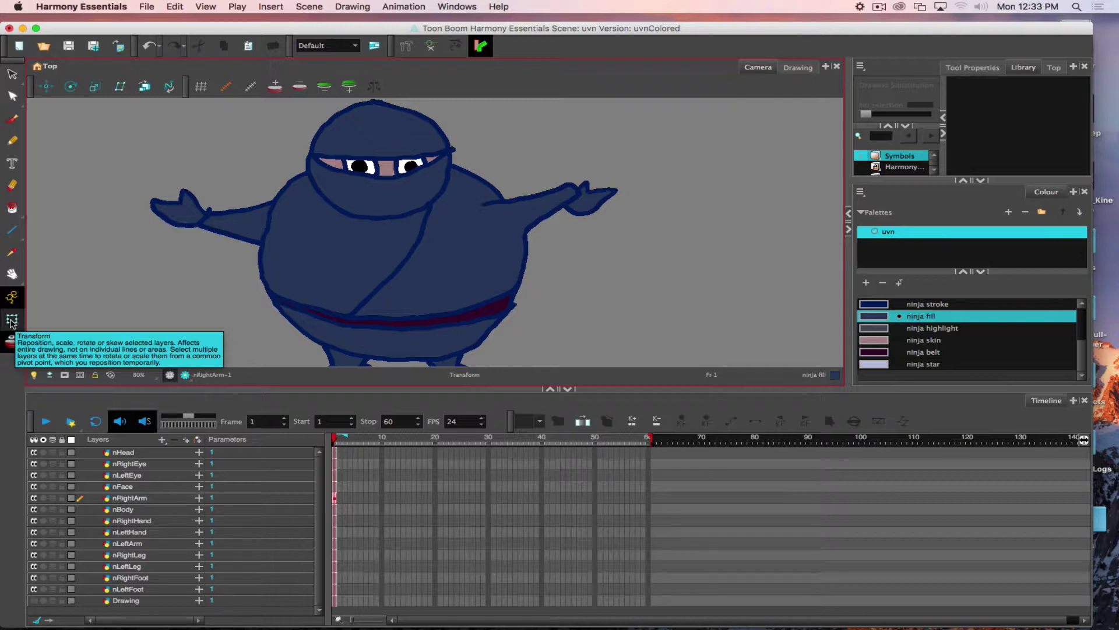
Delete the nRightArm keyframe on frame 1 to clear the arm's test rotations, and deselect the arm
{"action": "left_click", "coordinate": [336, 503]}
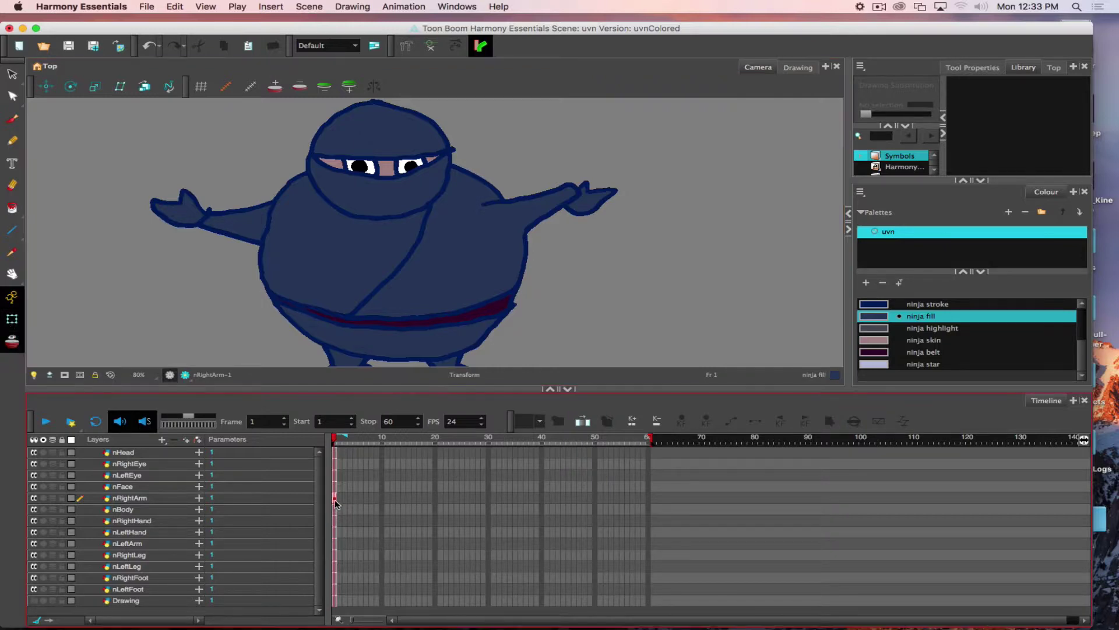
{"action": "left_click", "coordinate": [303, 379]}
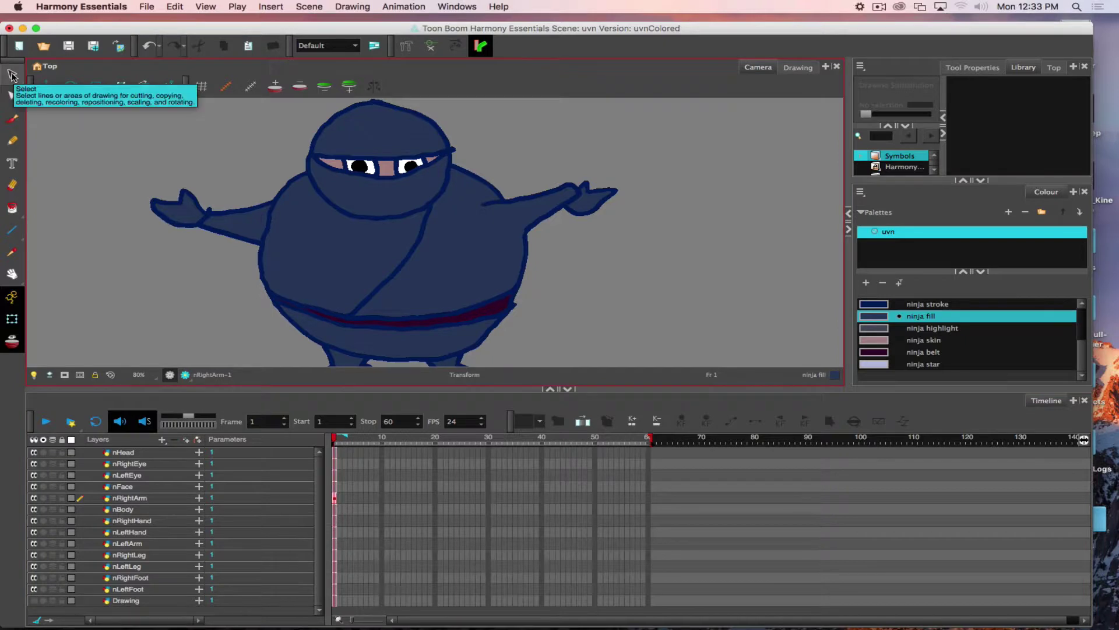
{"action": "left_click", "coordinate": [362, 513]}
{"action": "left_click", "coordinate": [335, 498]}
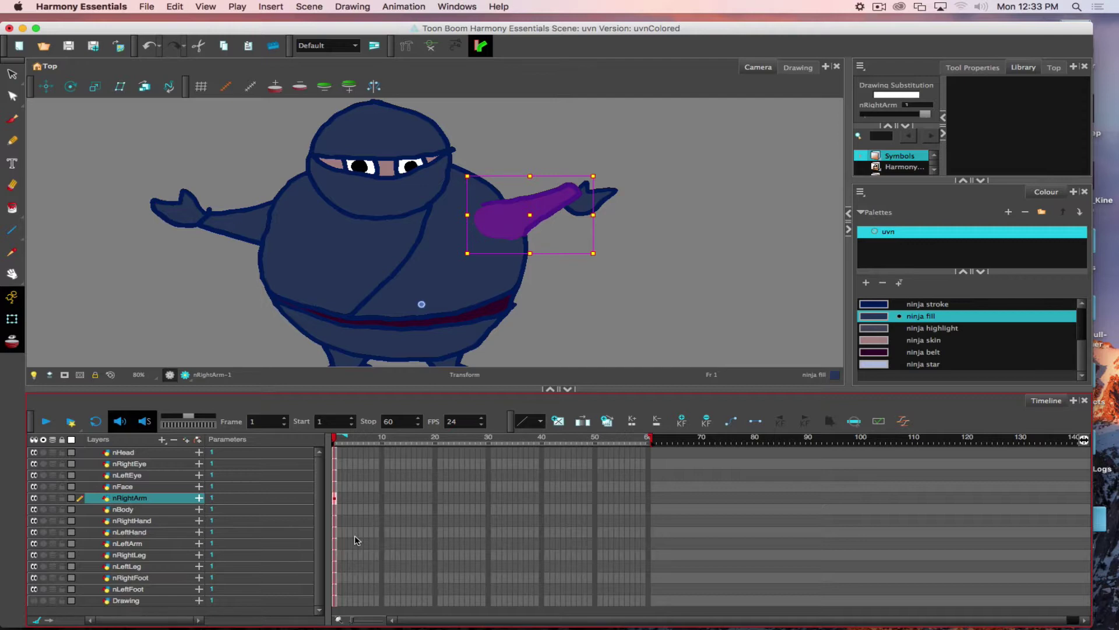
{"action": "key", "text": "F7"}
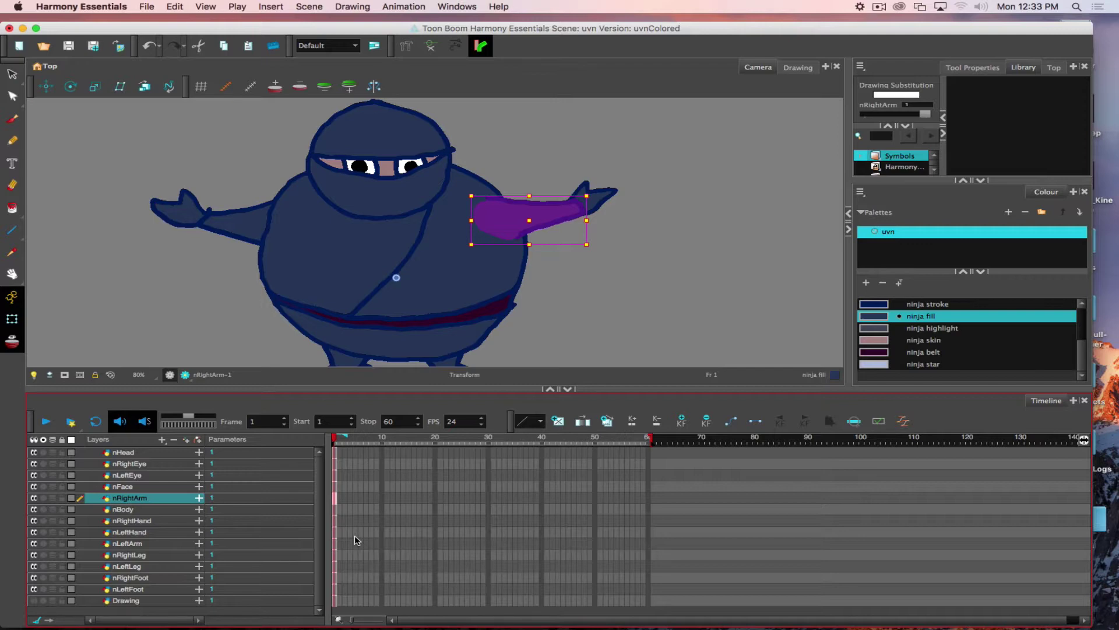
{"action": "left_click", "coordinate": [586, 334]}
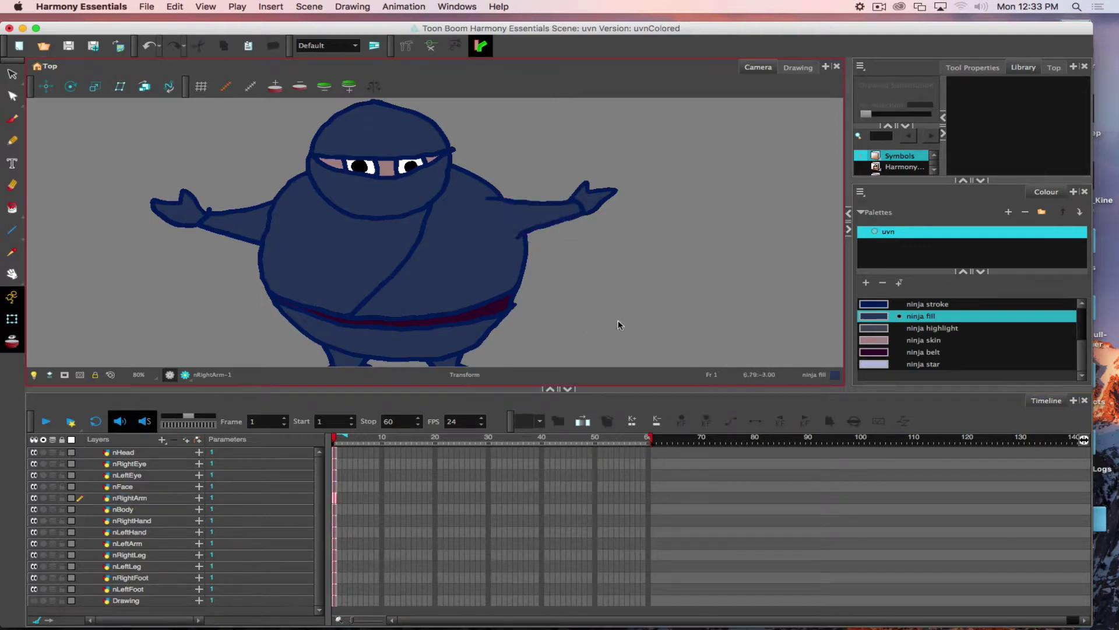
Set the nLeftArm pivot at its shoulder with the Rotate tool, test-rotate the arm downward, and undo the rotation
{"action": "left_click", "coordinate": [242, 229]}
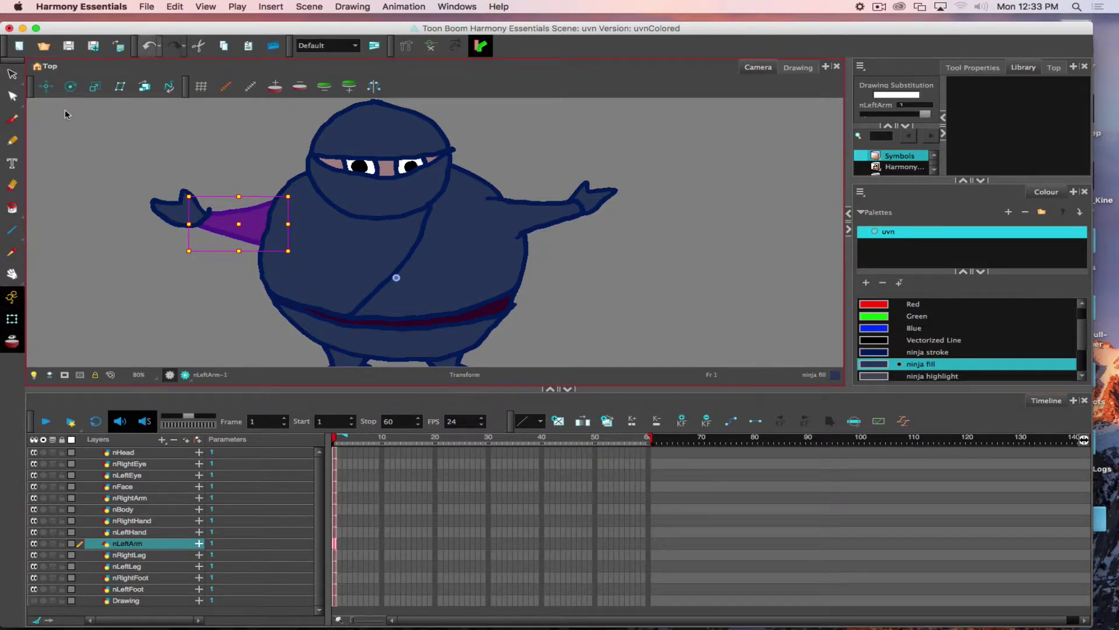
{"action": "left_click", "coordinate": [71, 86]}
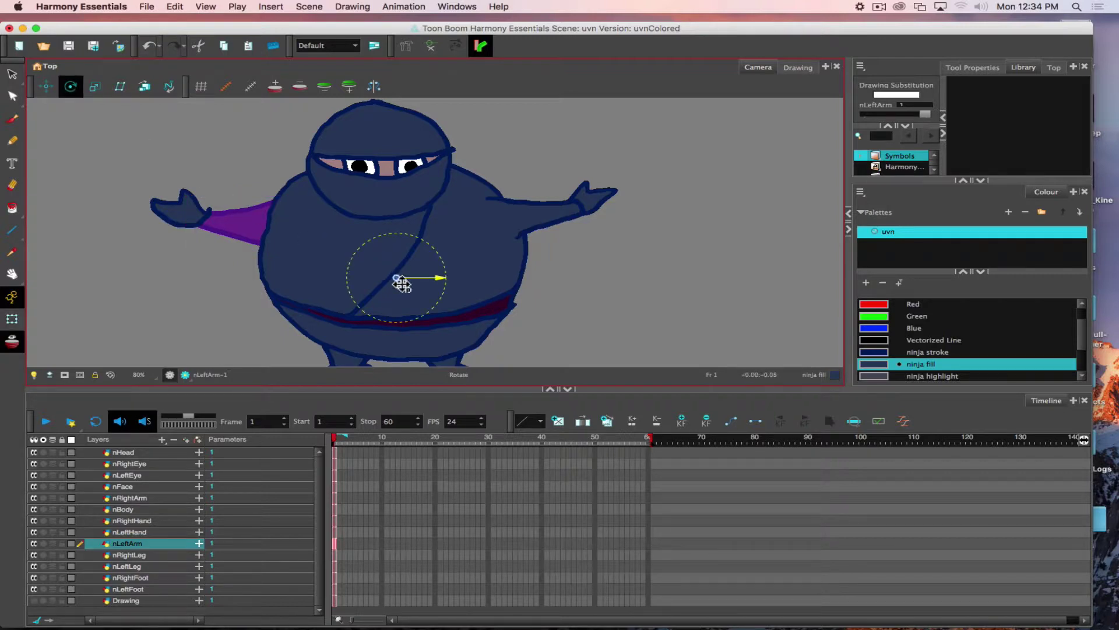
{"action": "left_click_drag", "start_coordinate": [397, 279], "coordinate": [274, 224]}
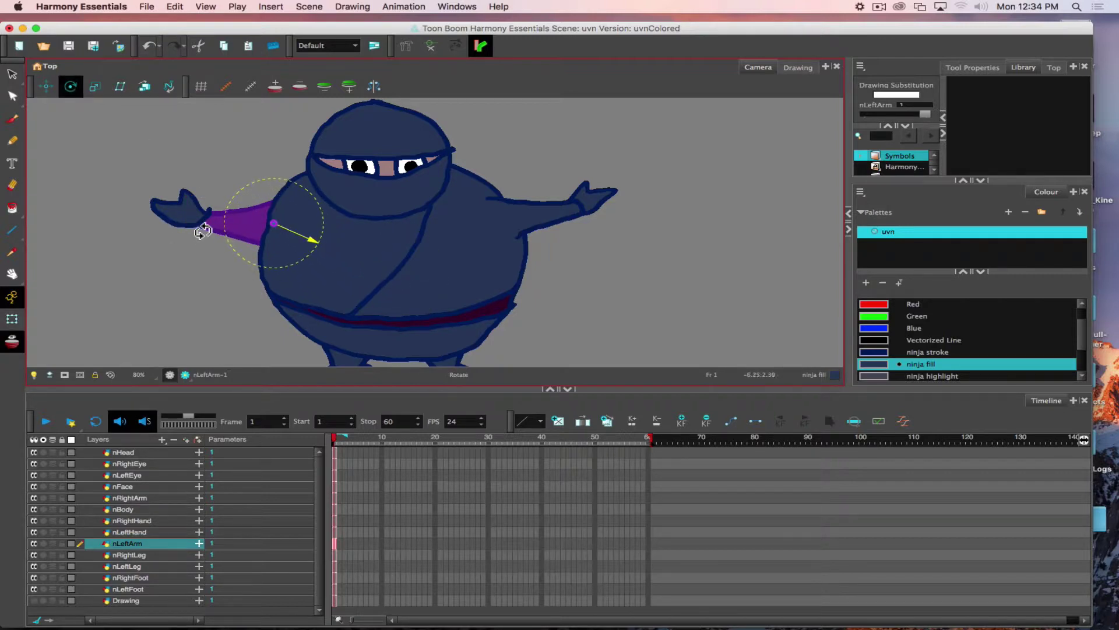
{"action": "left_click_drag", "start_coordinate": [203, 231], "coordinate": [162, 277]}
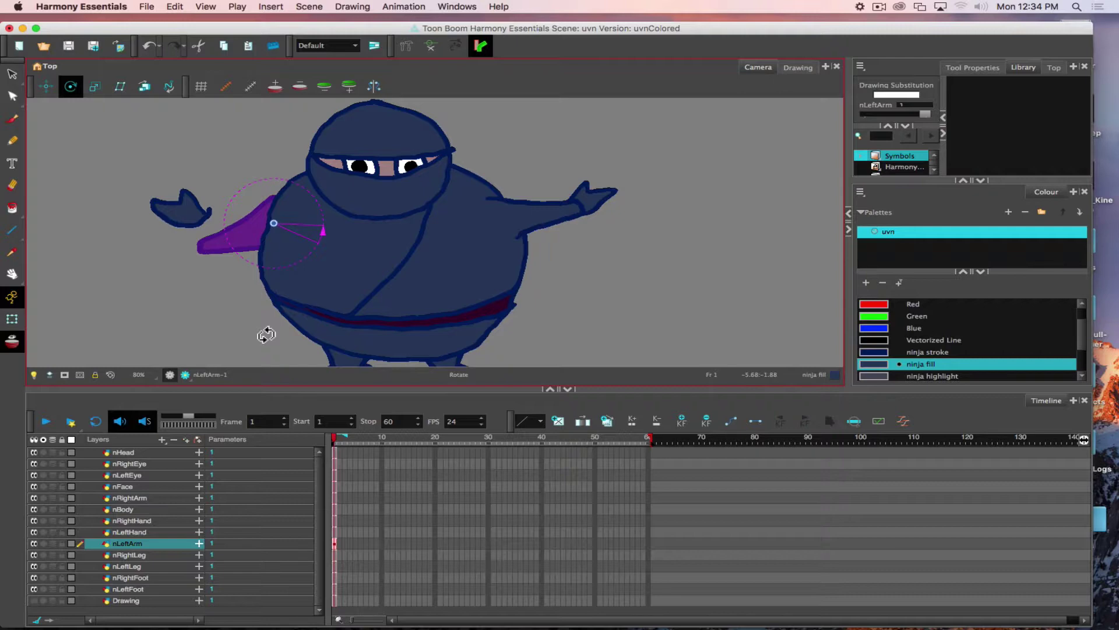
{"action": "key", "text": "super+z"}
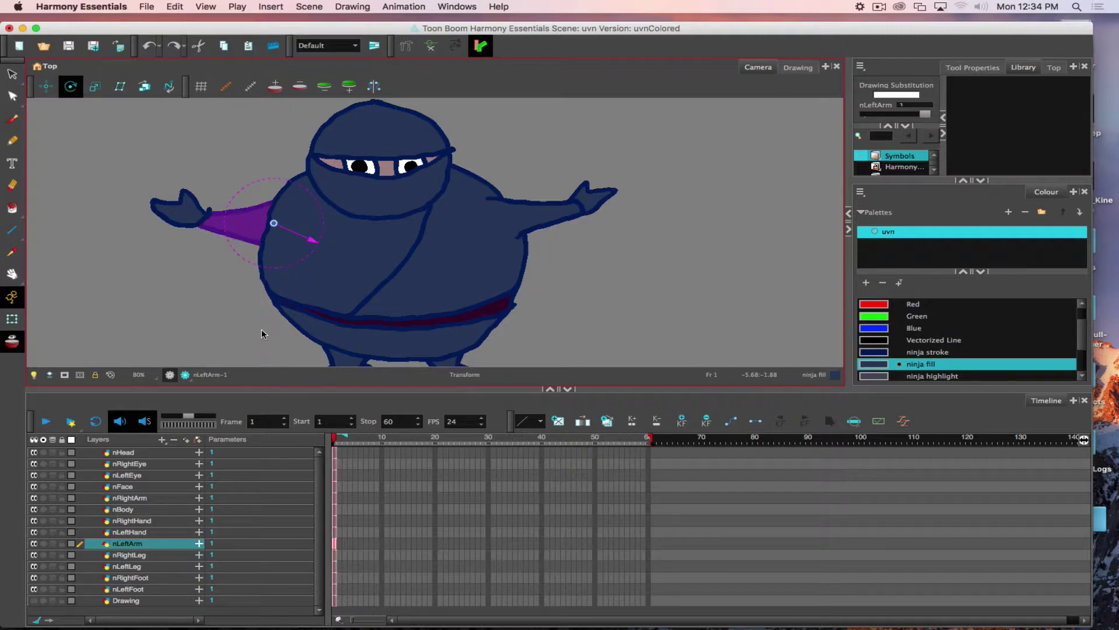
{"action": "left_click", "coordinate": [267, 452]}
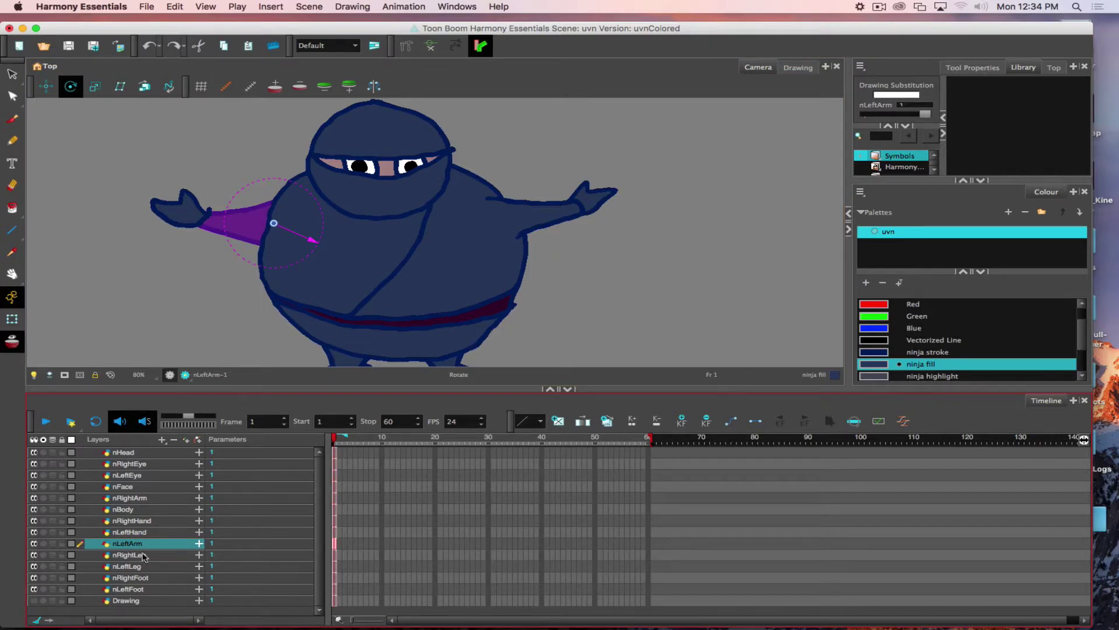
Try parenting the nLeftHand layer to nLeftArm twice, undoing the change each time
{"action": "left_click", "coordinate": [119, 533]}
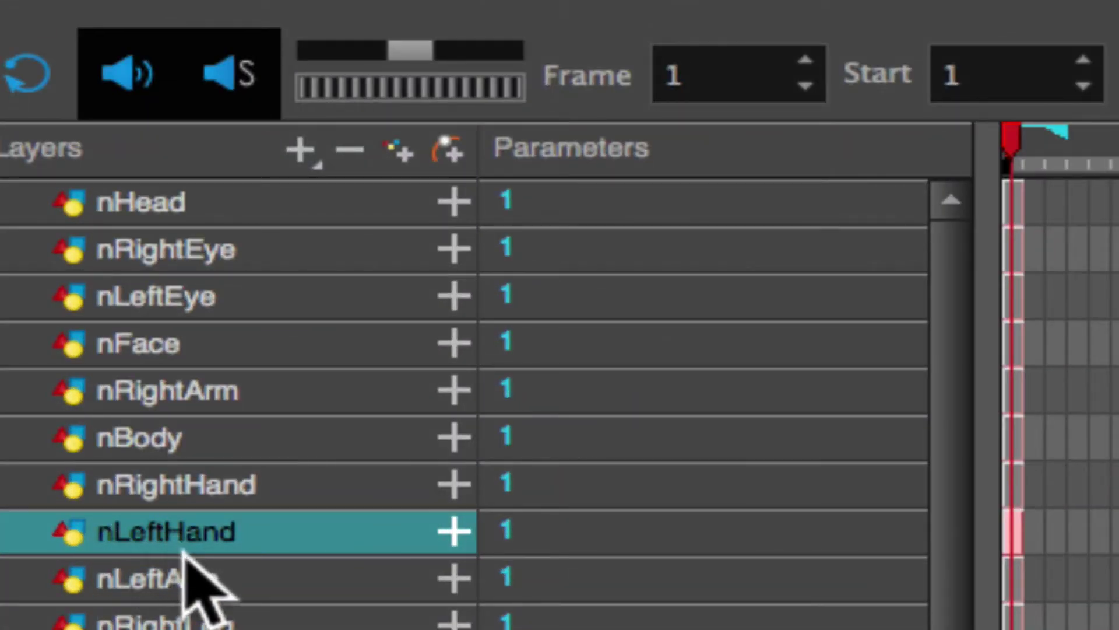
{"action": "left_click_drag", "start_coordinate": [181, 548], "coordinate": [204, 574]}
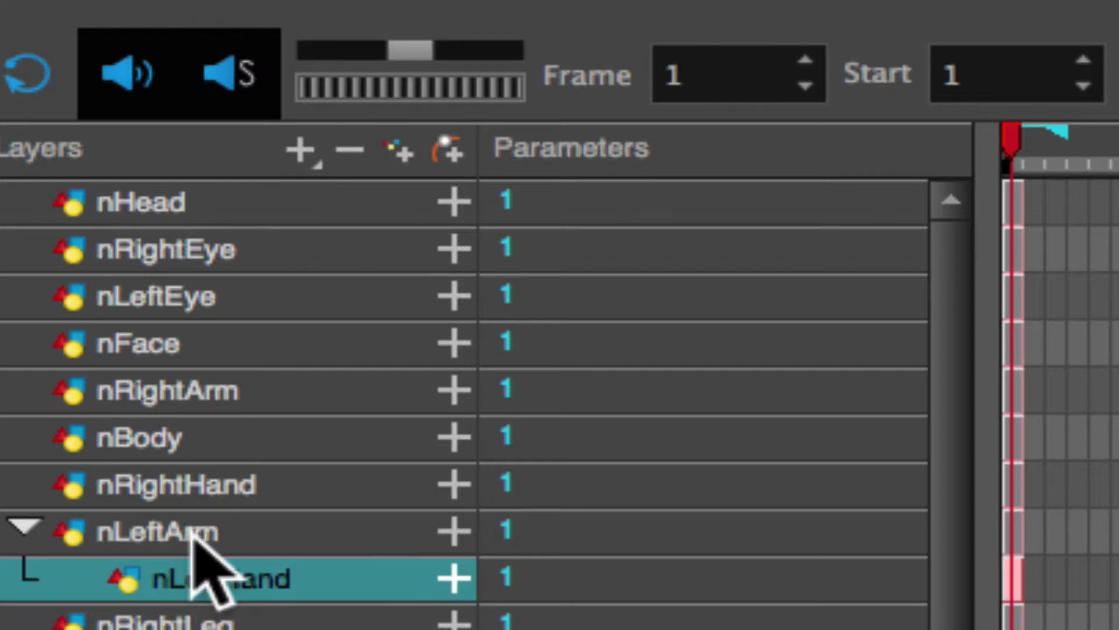
{"action": "key", "text": "super+z"}
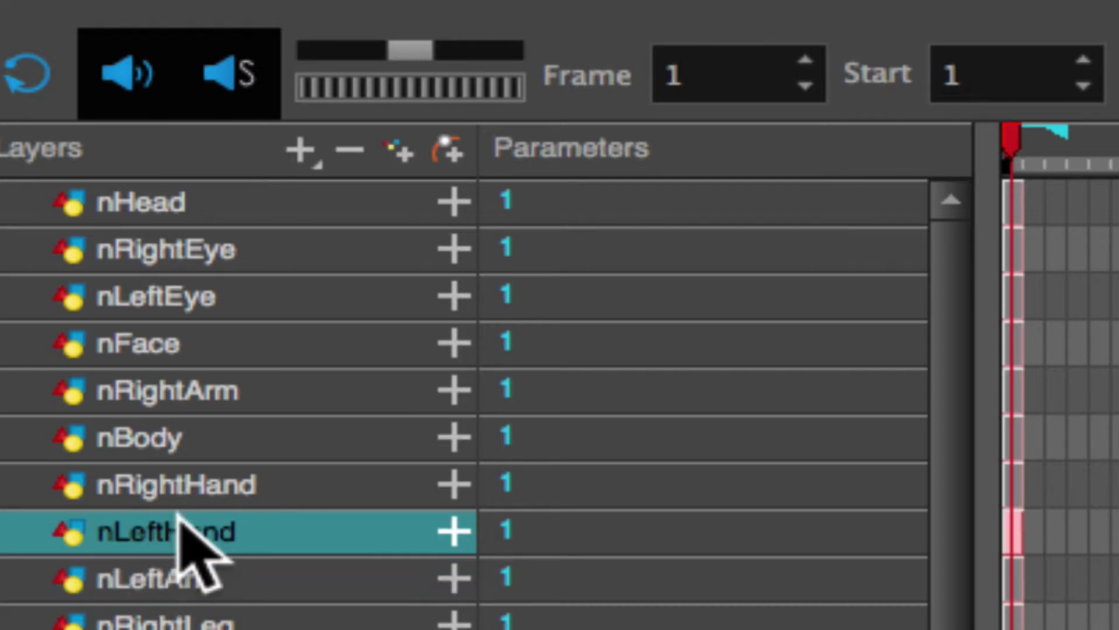
{"action": "left_click_drag", "start_coordinate": [263, 523], "coordinate": [295, 574]}
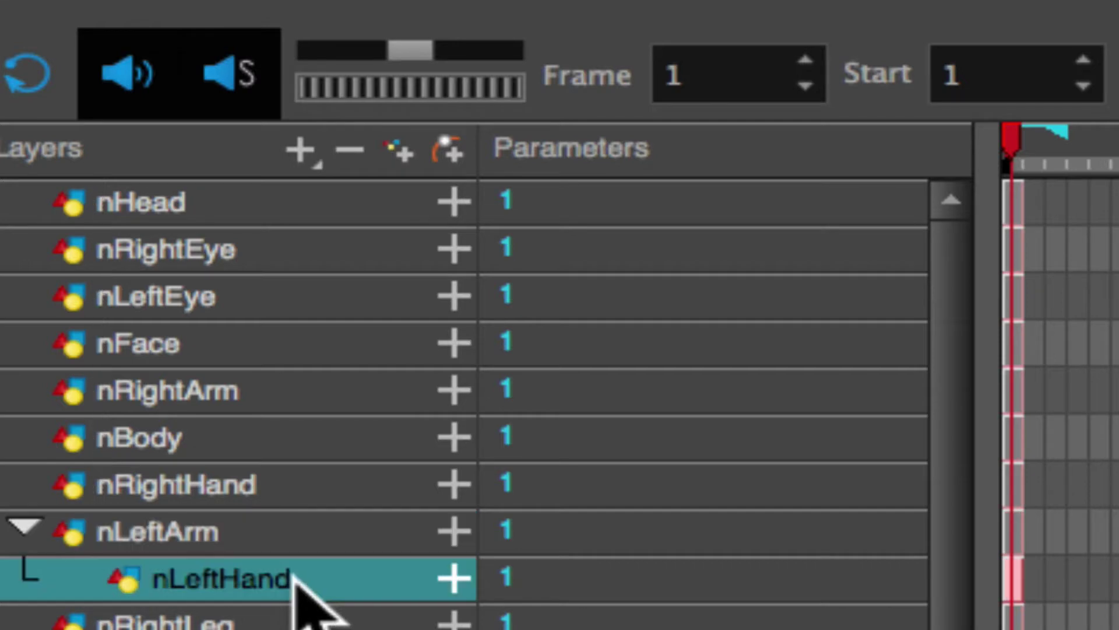
{"action": "key", "text": "ctrl+z"}
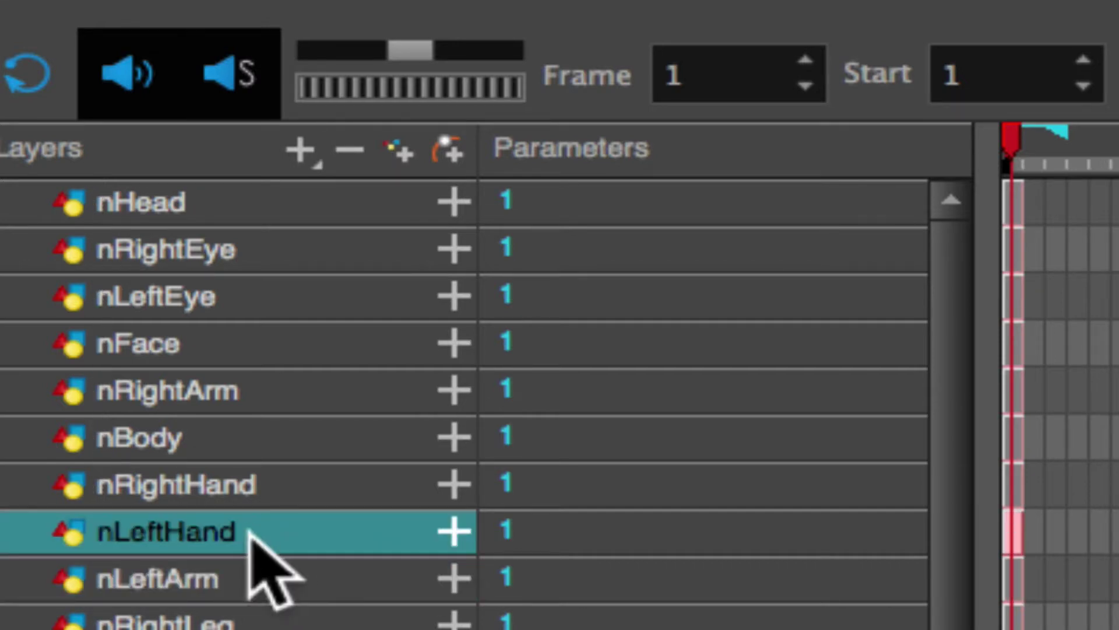
Move the nLeftHand layer directly below nLeftArm, then attach it to nLeftArm as a child layer
{"action": "left_click_drag", "start_coordinate": [250, 532], "coordinate": [257, 601]}
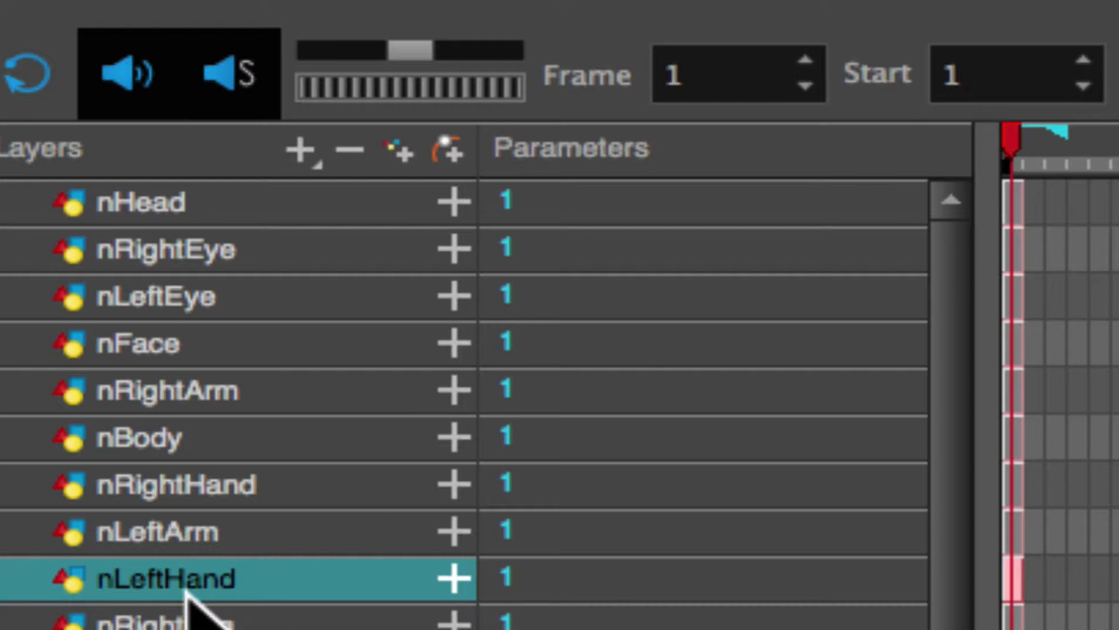
{"action": "left_click_drag", "start_coordinate": [190, 574], "coordinate": [220, 531]}
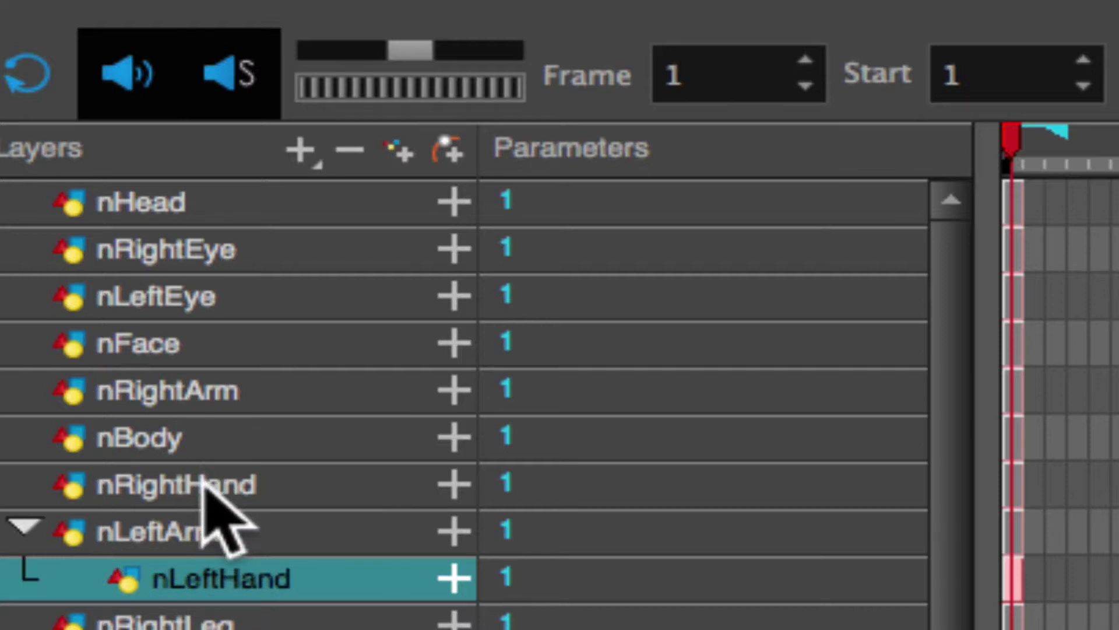
Attach nRightHand to nRightArm, nRightFoot to nRightLeg, and nLeftFoot to nLeftLeg as child layers
{"action": "left_click_drag", "start_coordinate": [204, 489], "coordinate": [246, 392]}
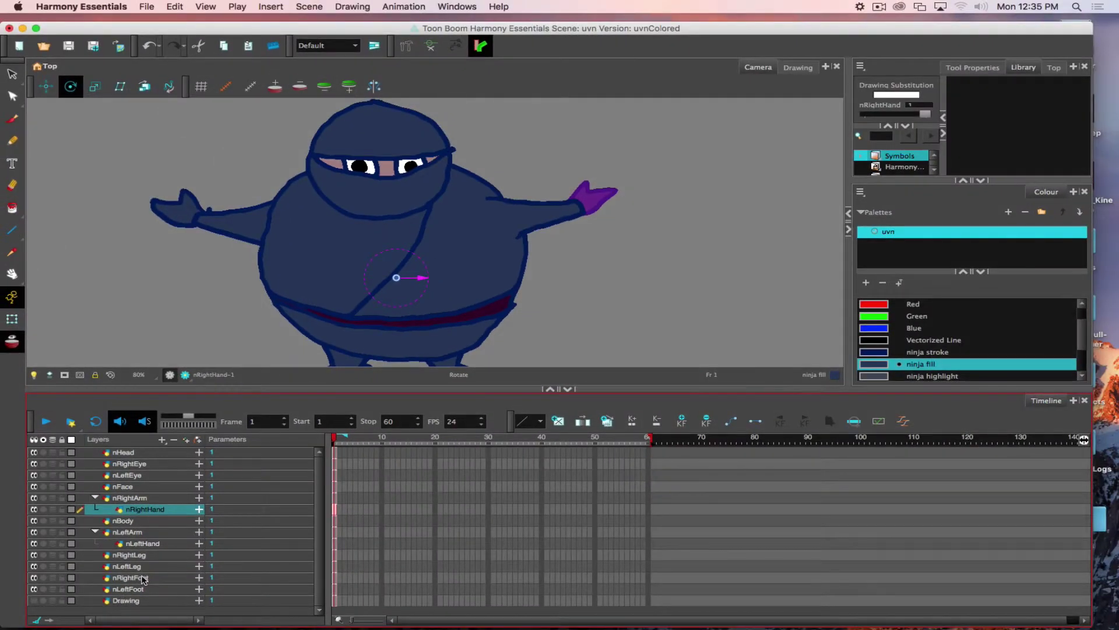
{"action": "left_click", "coordinate": [143, 578]}
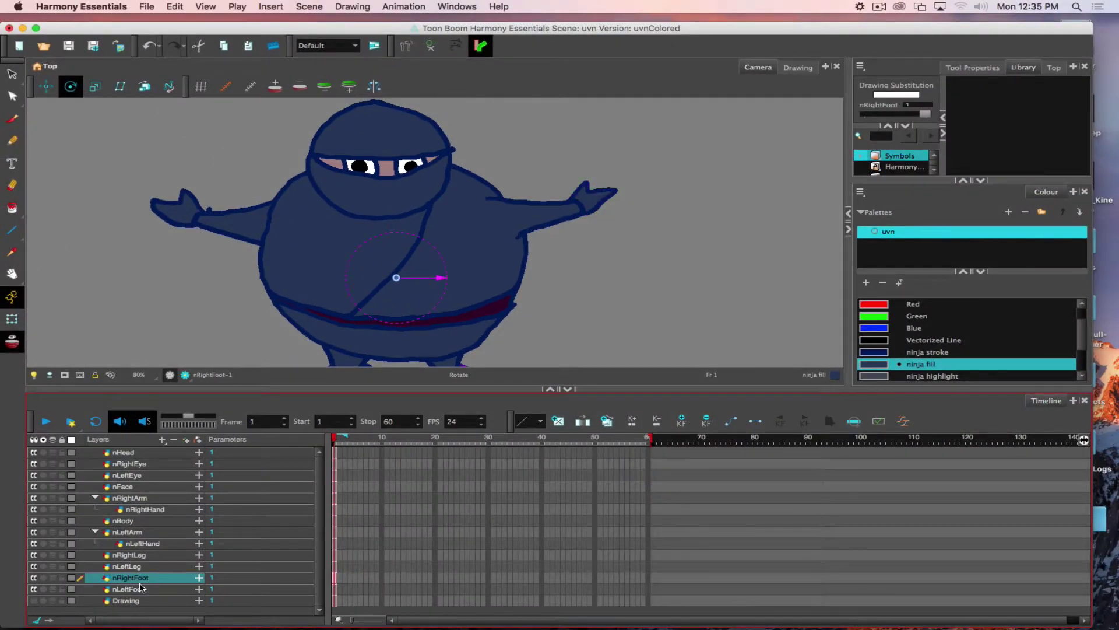
{"action": "left_click_drag", "start_coordinate": [142, 591], "coordinate": [144, 559]}
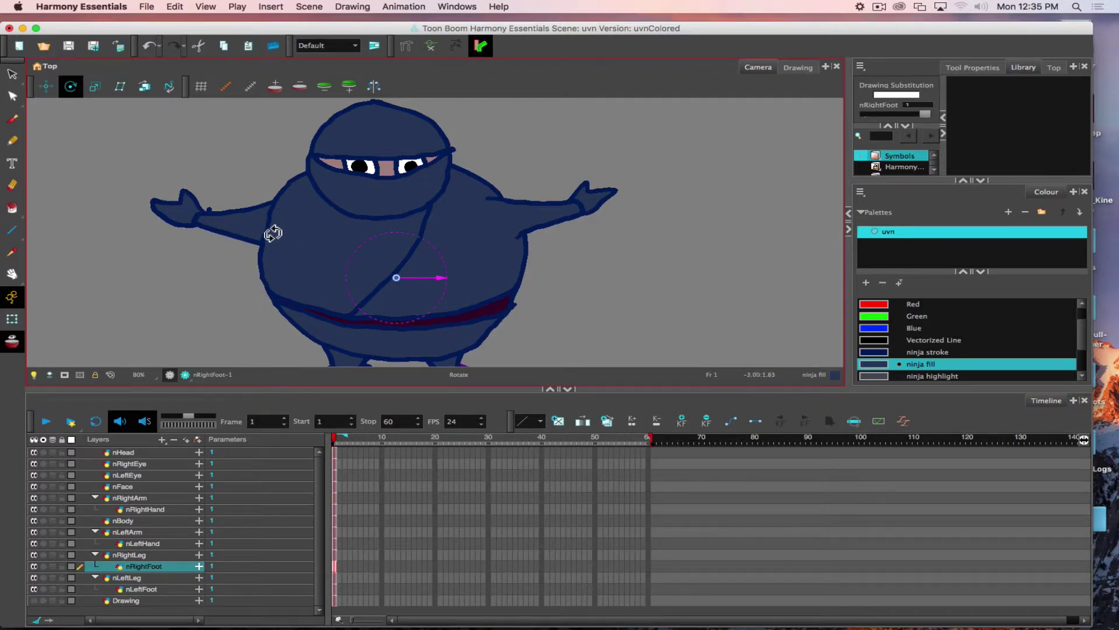
Check the pivots of nRightArm and nLeftArm, and place the nRightLeg pivot at the top of that leg
{"action": "left_click", "coordinate": [145, 498]}
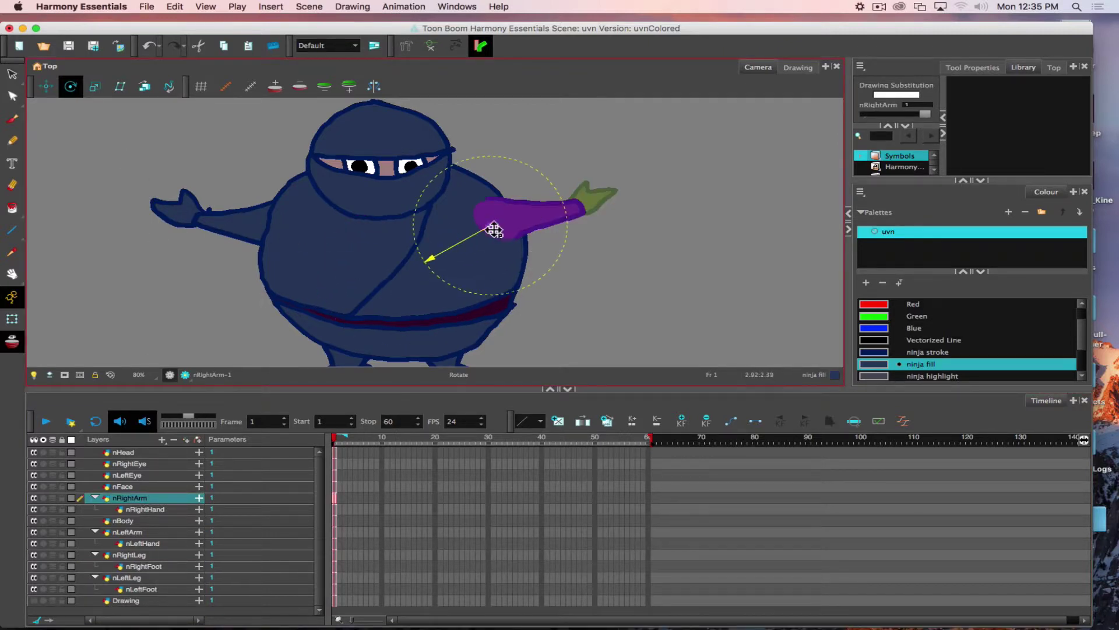
{"action": "left_click", "coordinate": [129, 533]}
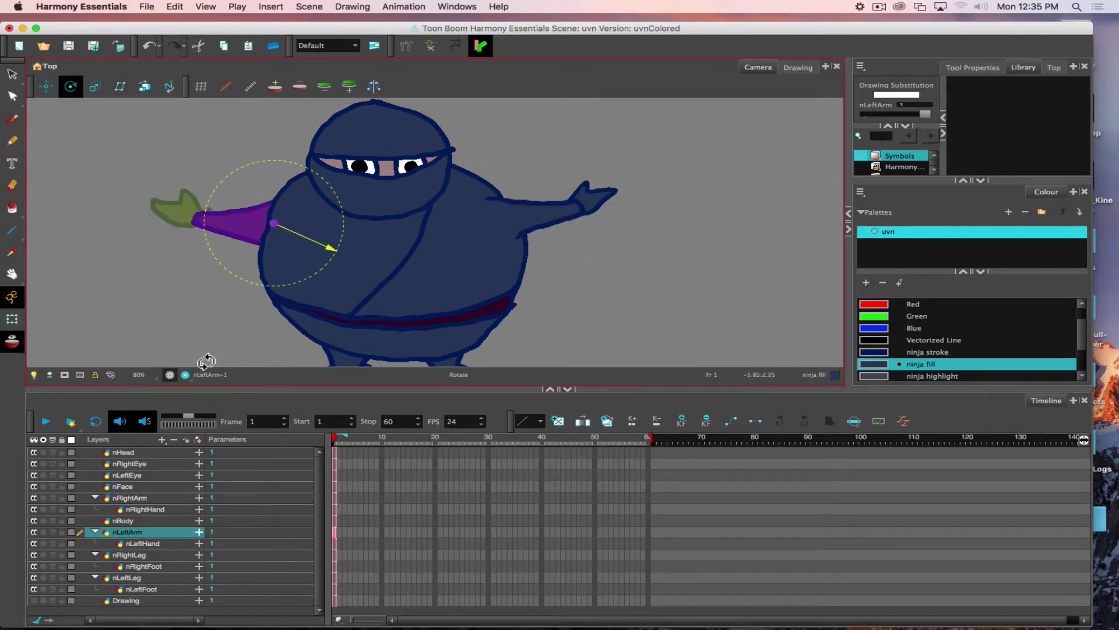
{"action": "left_click", "coordinate": [155, 557]}
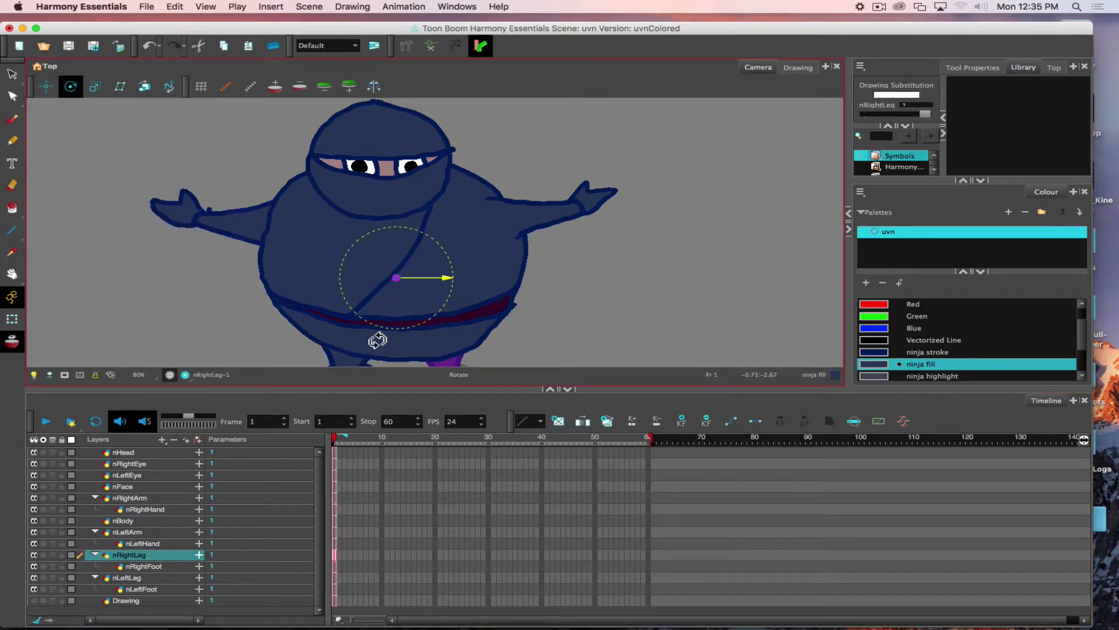
{"action": "key", "text": "2"}
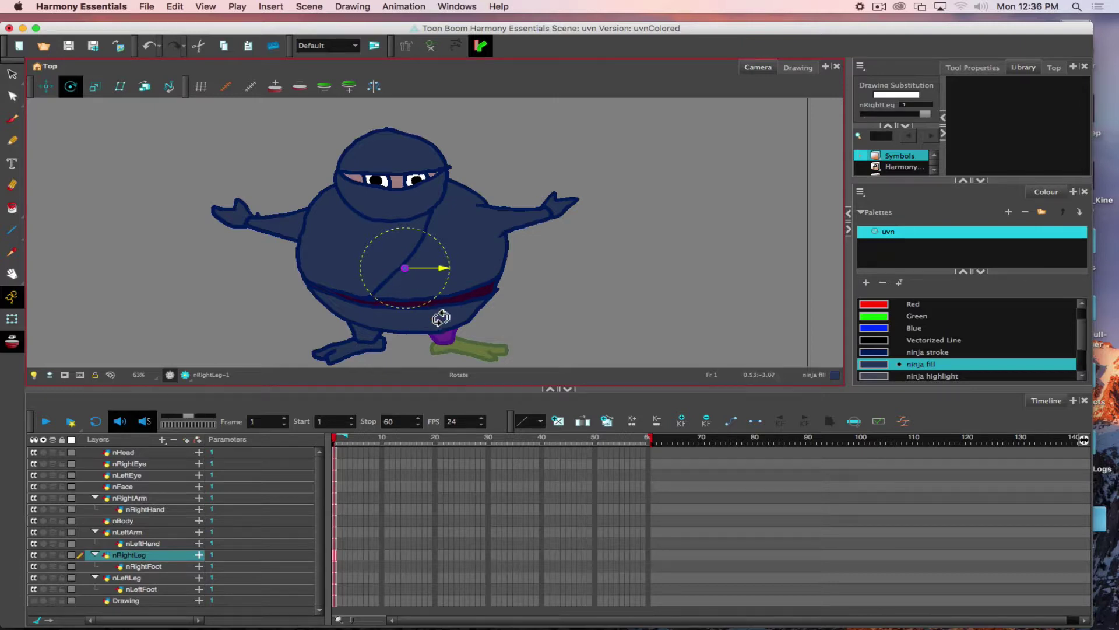
{"action": "left_click_drag", "start_coordinate": [441, 318], "coordinate": [450, 328]}
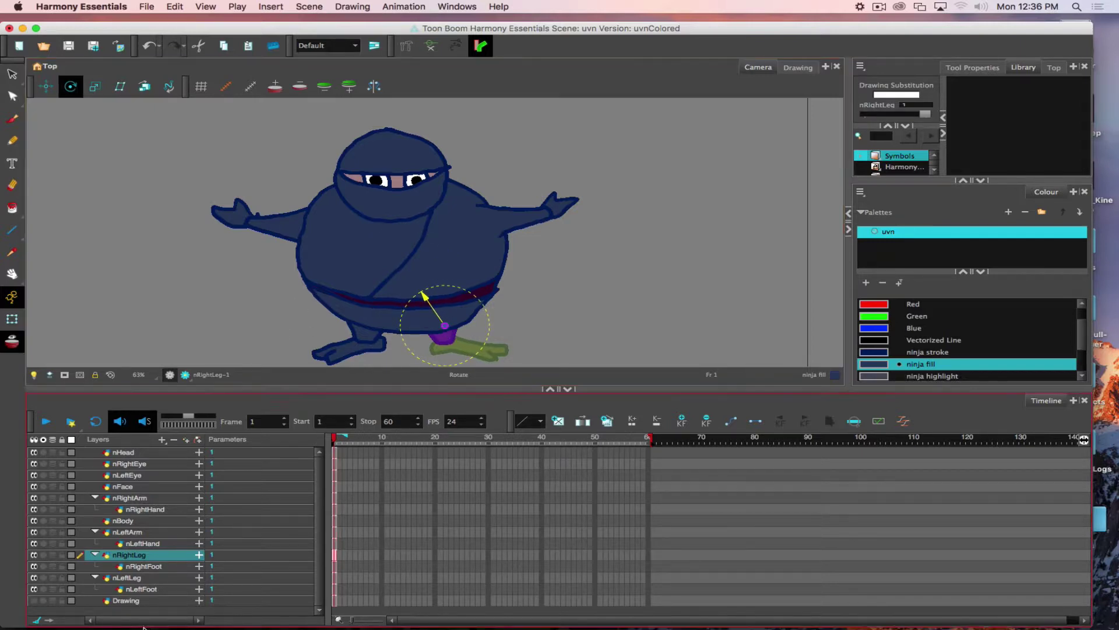
Place the nLeftLeg pivot at the top of that leg, test-rotate the leg, and undo the rotation
{"action": "left_click", "coordinate": [138, 579]}
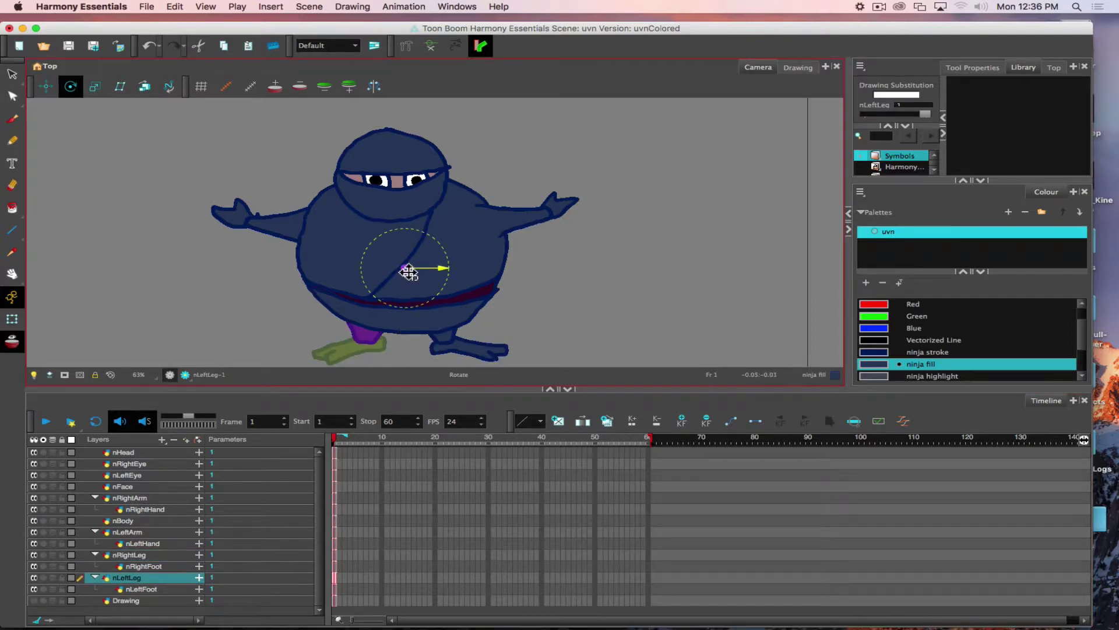
{"action": "left_click_drag", "start_coordinate": [404, 270], "coordinate": [375, 334]}
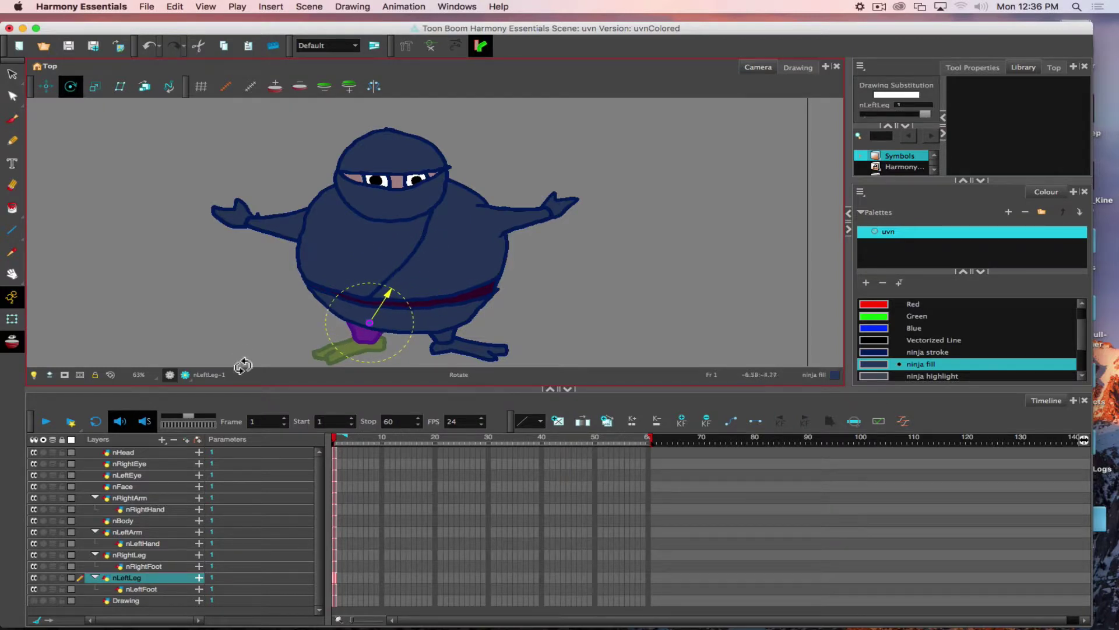
{"action": "left_click_drag", "start_coordinate": [289, 335], "coordinate": [367, 373]}
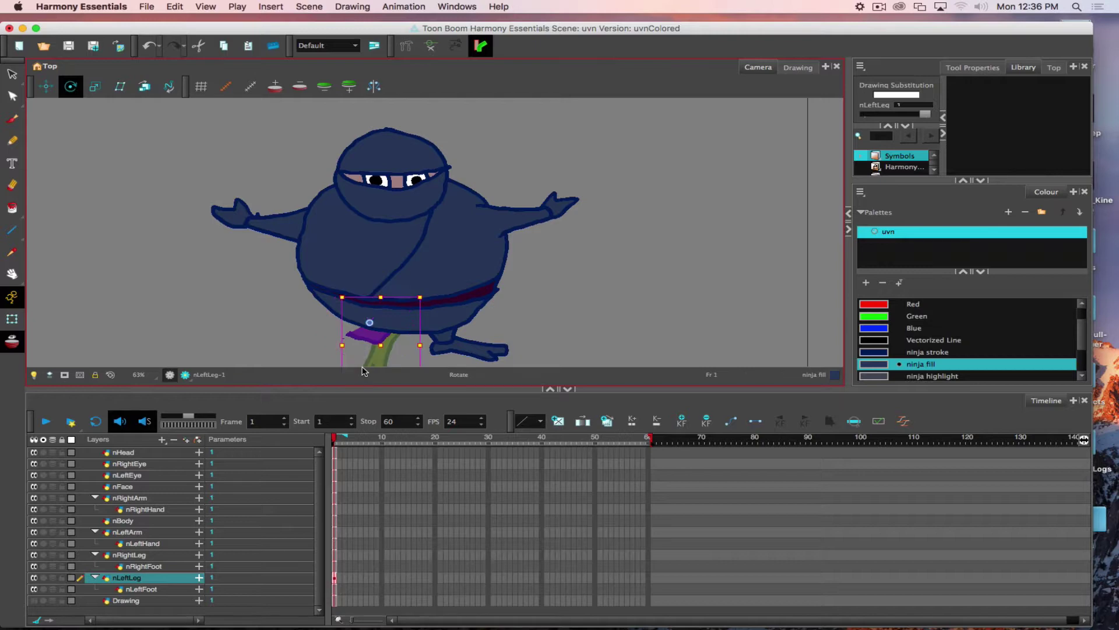
{"action": "key", "text": "super+z"}
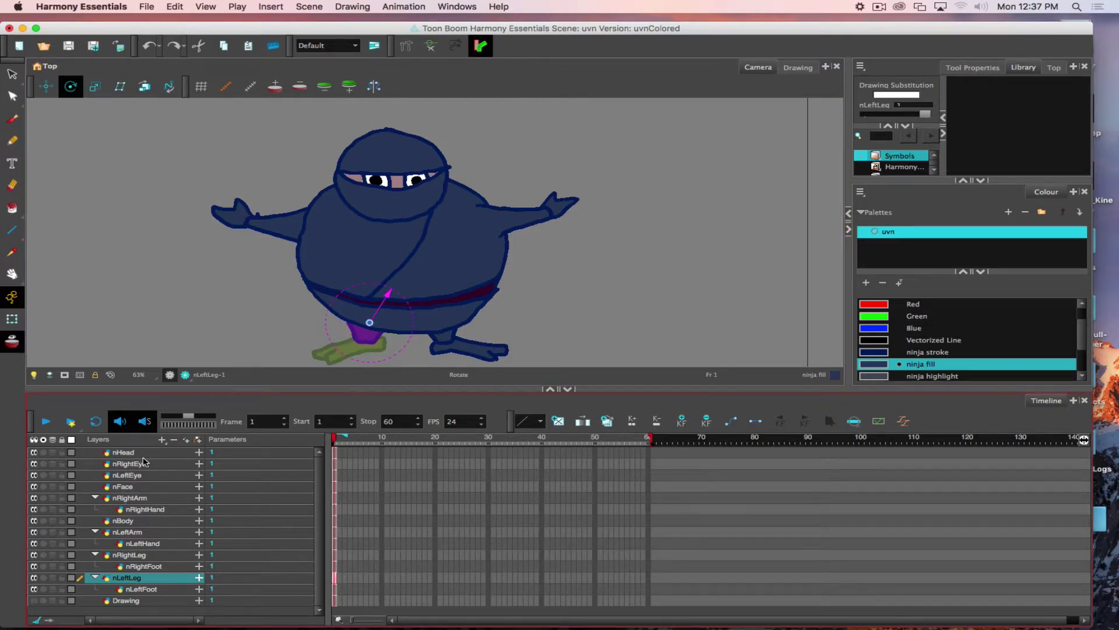
Attach the nRightEye, nLeftEye and nFace layers together to nHead as child layers
{"action": "left_click", "coordinate": [140, 454]}
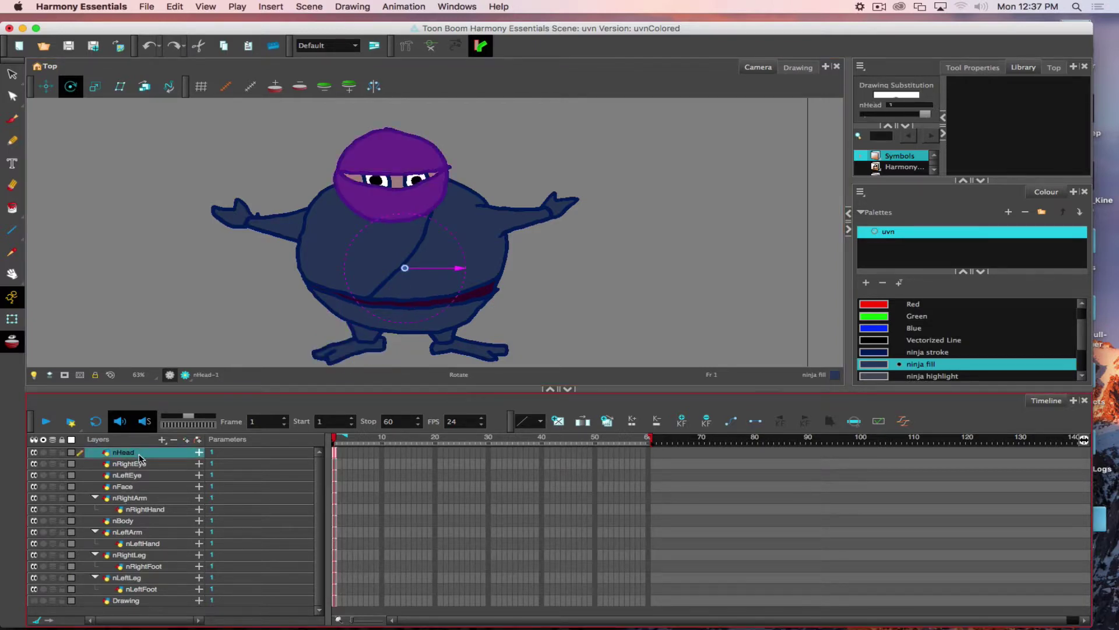
{"action": "left_click", "coordinate": [138, 464]}
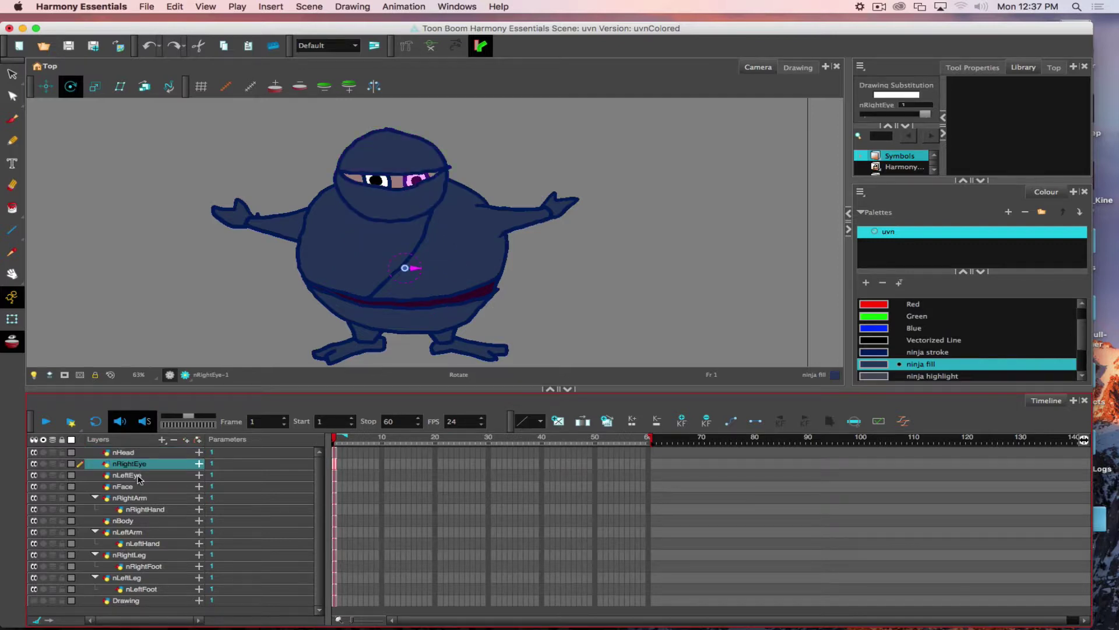
{"action": "left_click", "coordinate": [139, 477]}
{"action": "left_click", "coordinate": [141, 465]}
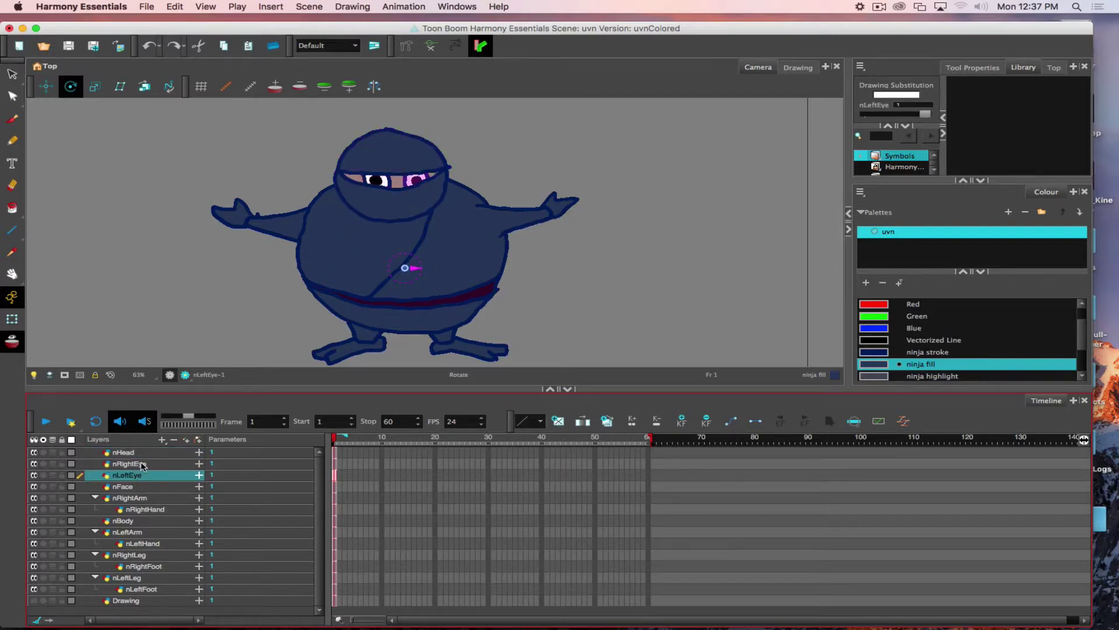
{"action": "left_click", "coordinate": [138, 488], "text": "shift"}
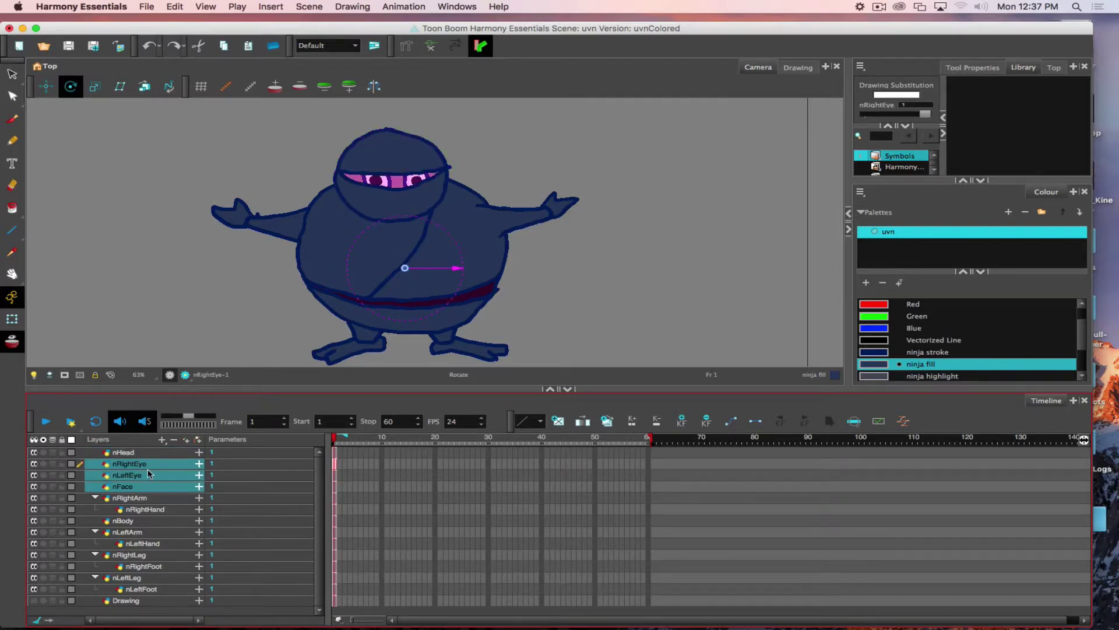
{"action": "left_click_drag", "start_coordinate": [148, 467], "coordinate": [156, 454]}
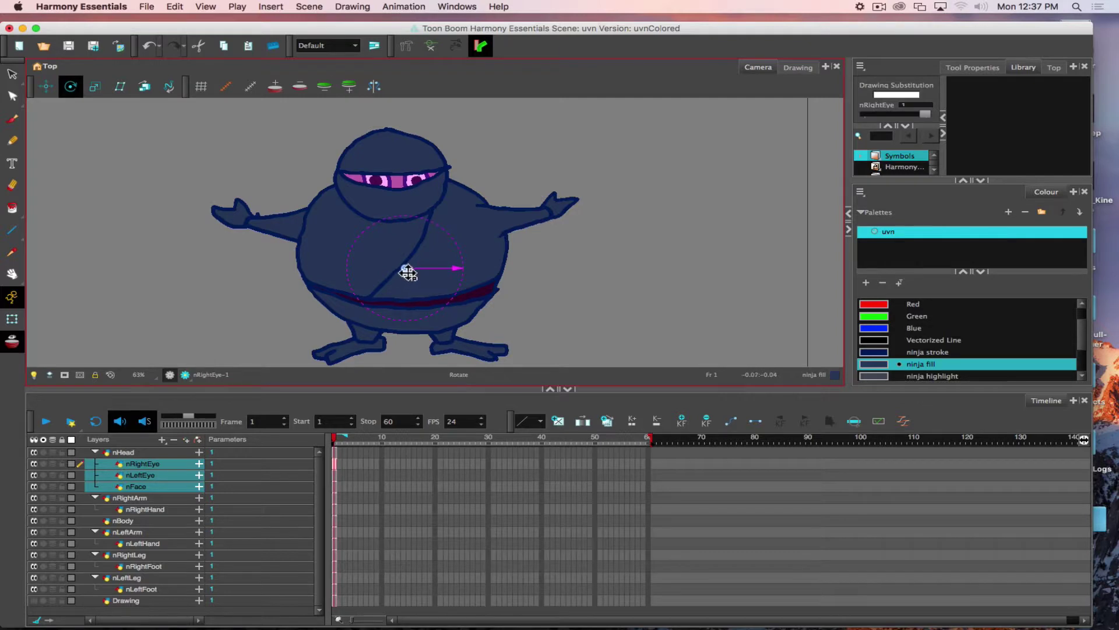
Move the pivot of the selected eye and face layers to the lower head, test-rotate them, and undo the rotation
{"action": "left_click_drag", "start_coordinate": [405, 268], "coordinate": [403, 202]}
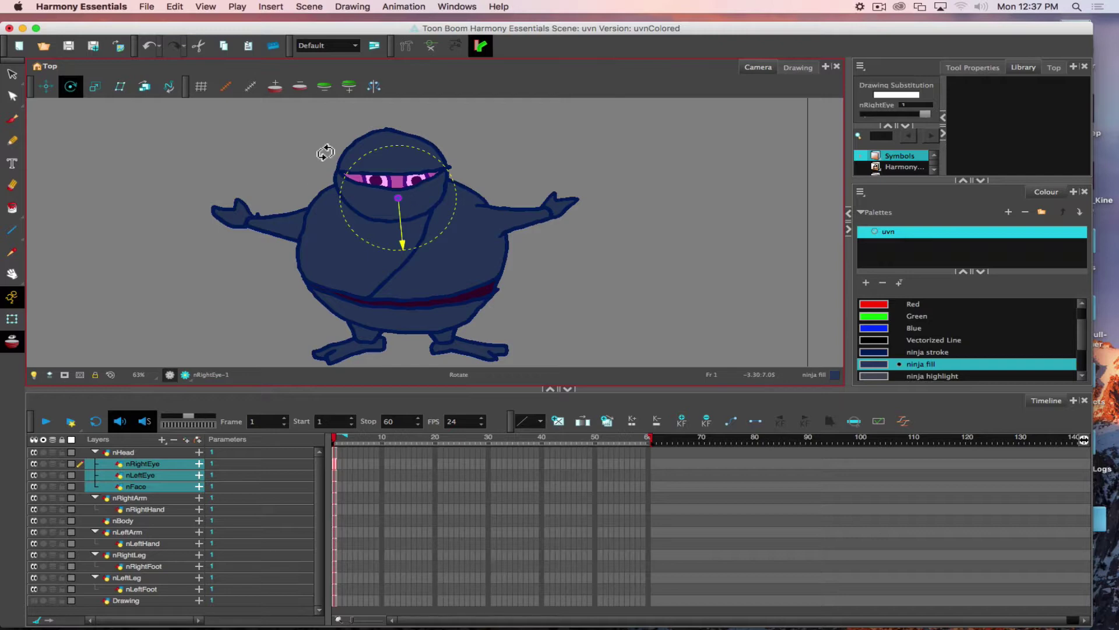
{"action": "left_click_drag", "start_coordinate": [323, 152], "coordinate": [291, 196]}
{"action": "key", "text": "super+z"}
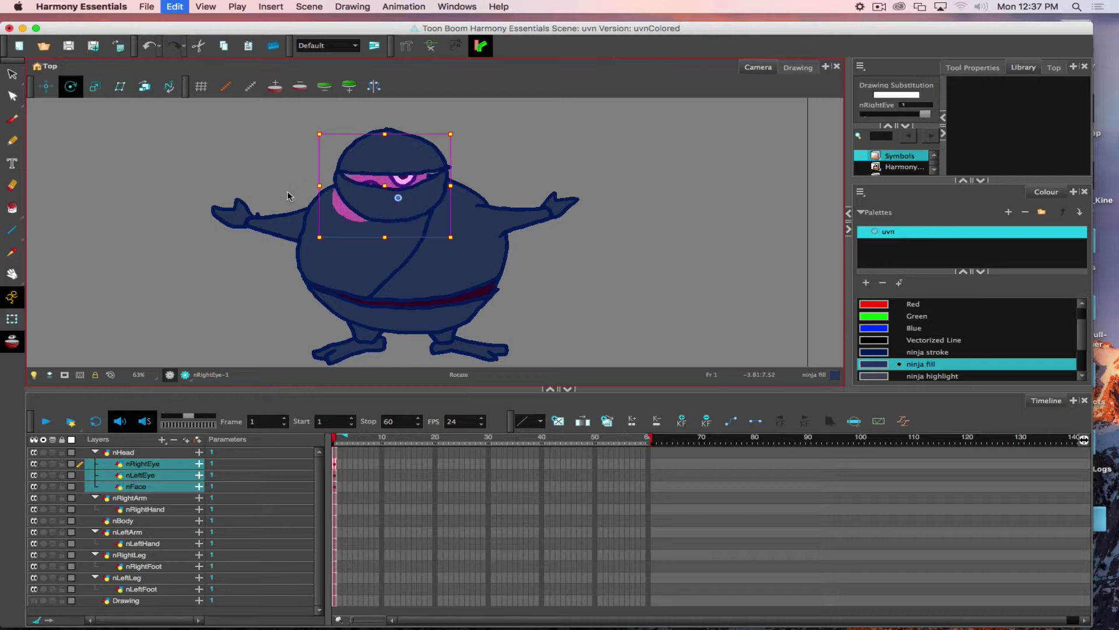
Select the nHead parent layer, place its pivot at the neck, and test-rotate the head both ways
{"action": "key", "text": "b"}
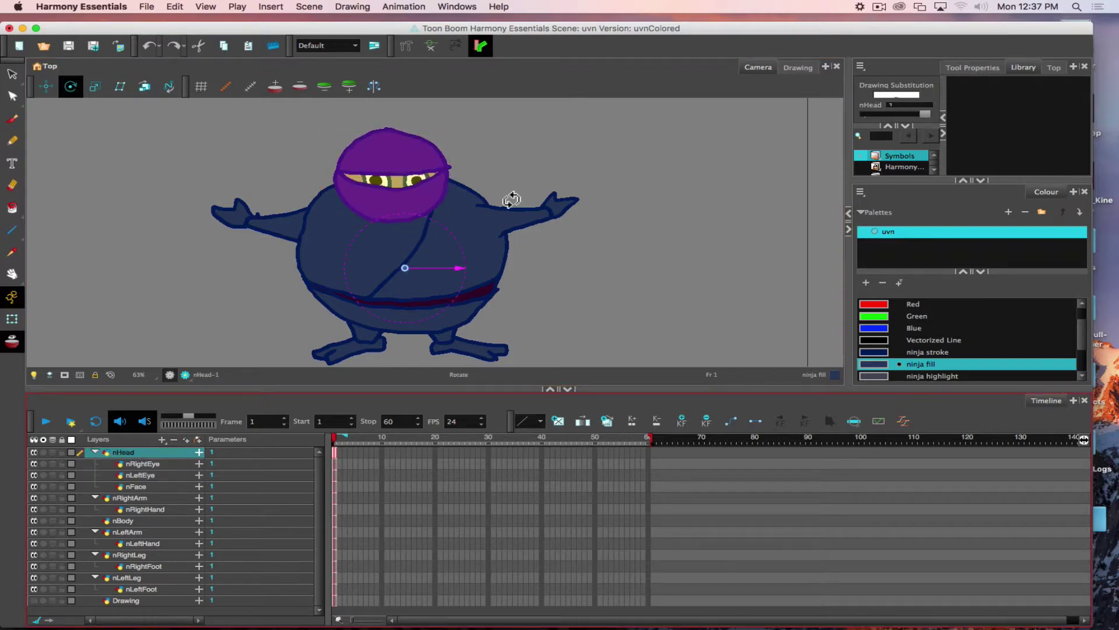
{"action": "left_click_drag", "start_coordinate": [404, 267], "coordinate": [401, 214]}
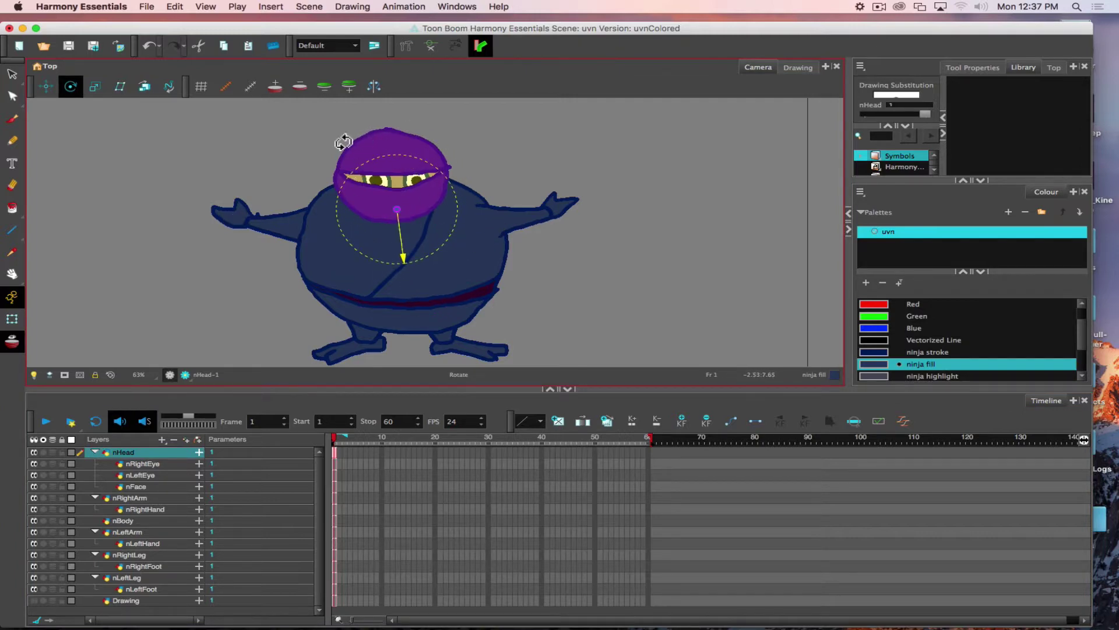
{"action": "left_click_drag", "start_coordinate": [343, 143], "coordinate": [317, 154]}
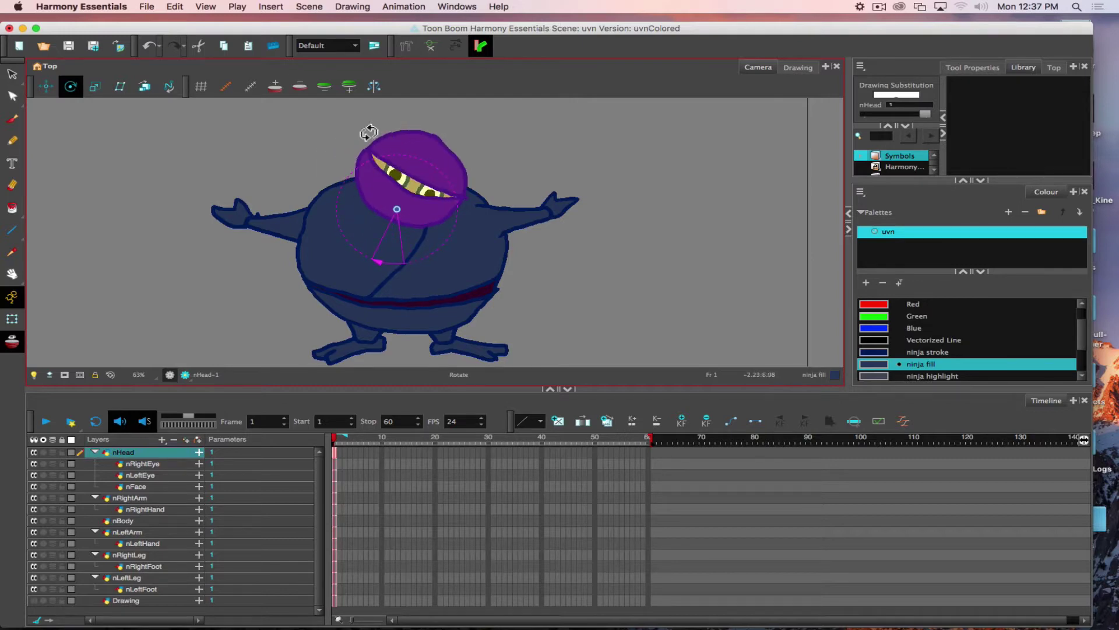
{"action": "mouse_move", "coordinate": [368, 133]}
{"action": "left_mouse_down"}
{"action": "mouse_move", "coordinate": [315, 142]}
{"action": "mouse_move", "coordinate": [364, 111]}
{"action": "mouse_move", "coordinate": [318, 142]}
{"action": "mouse_move", "coordinate": [385, 142]}
{"action": "mouse_move", "coordinate": [309, 142]}
{"action": "mouse_move", "coordinate": [373, 140]}
{"action": "mouse_move", "coordinate": [327, 143]}
{"action": "mouse_move", "coordinate": [350, 140]}
{"action": "left_mouse_up"}
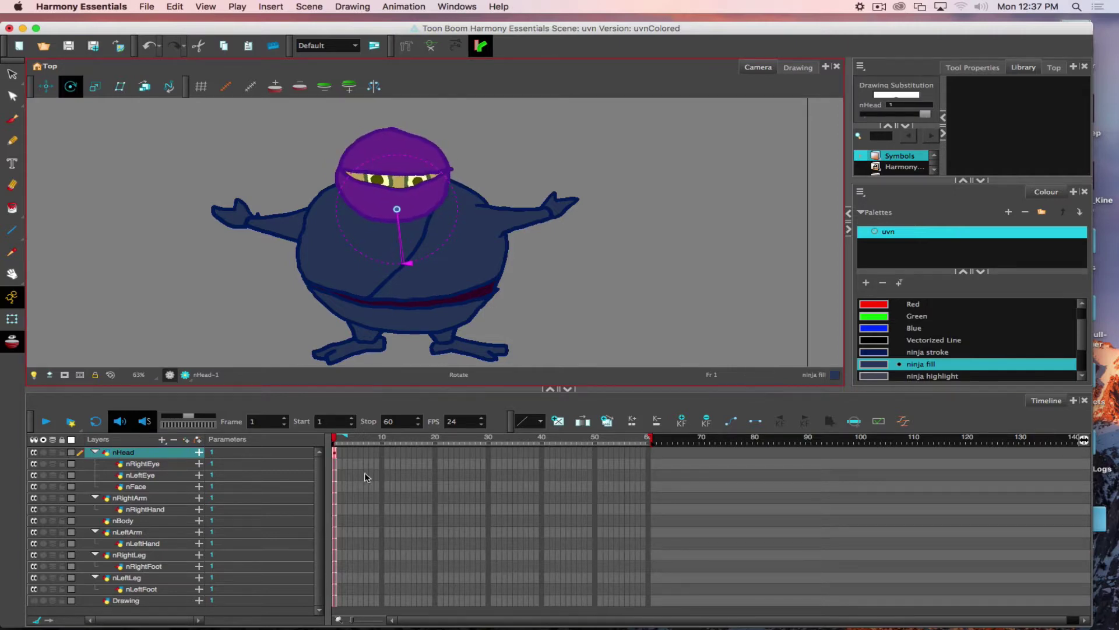
Delete the nHead keyframe on frame 1 to clear the head's test rotations
{"action": "left_click", "coordinate": [335, 453]}
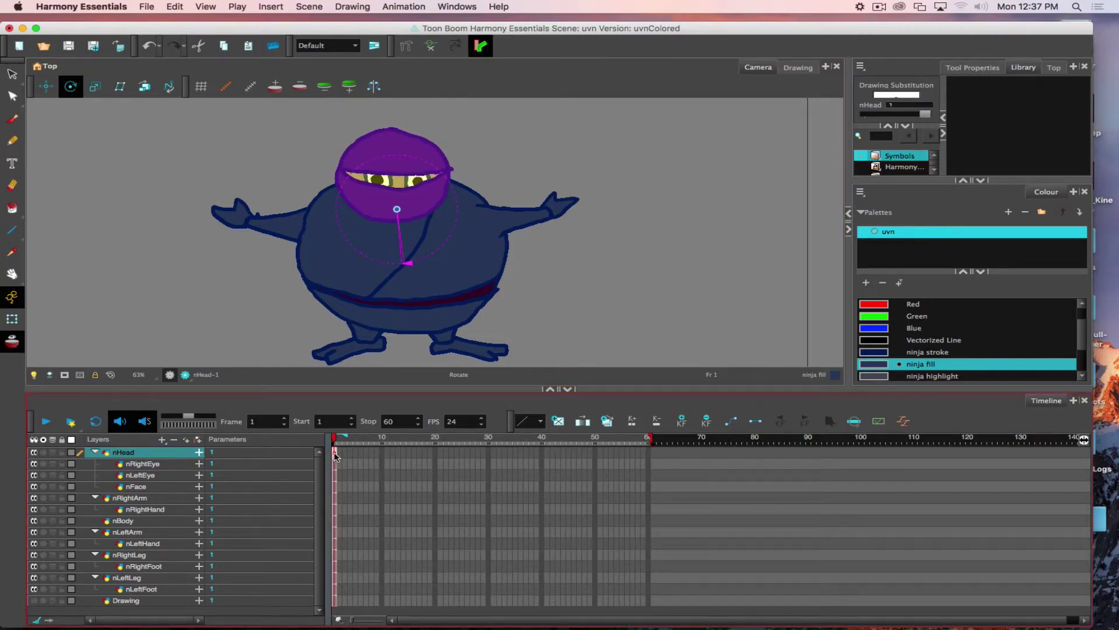
{"action": "key", "text": "Delete"}
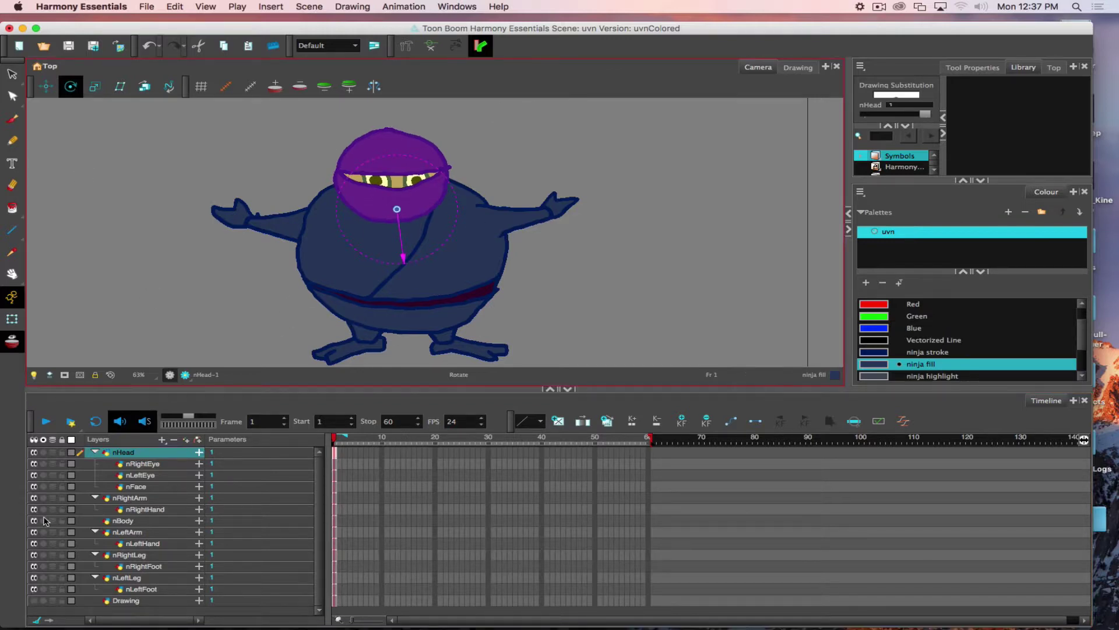
{"action": "left_click", "coordinate": [76, 487]}
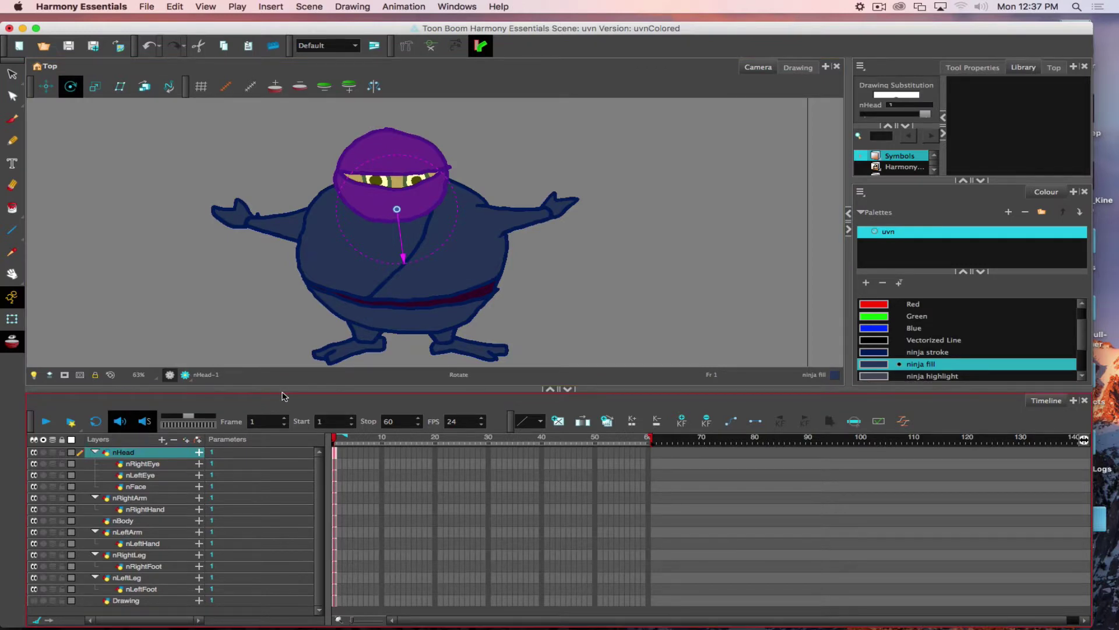
Rotate nLeftLeg about its hip pivot until the foot points downward, exposing the gap between leg and body
{"action": "left_click", "coordinate": [151, 577]}
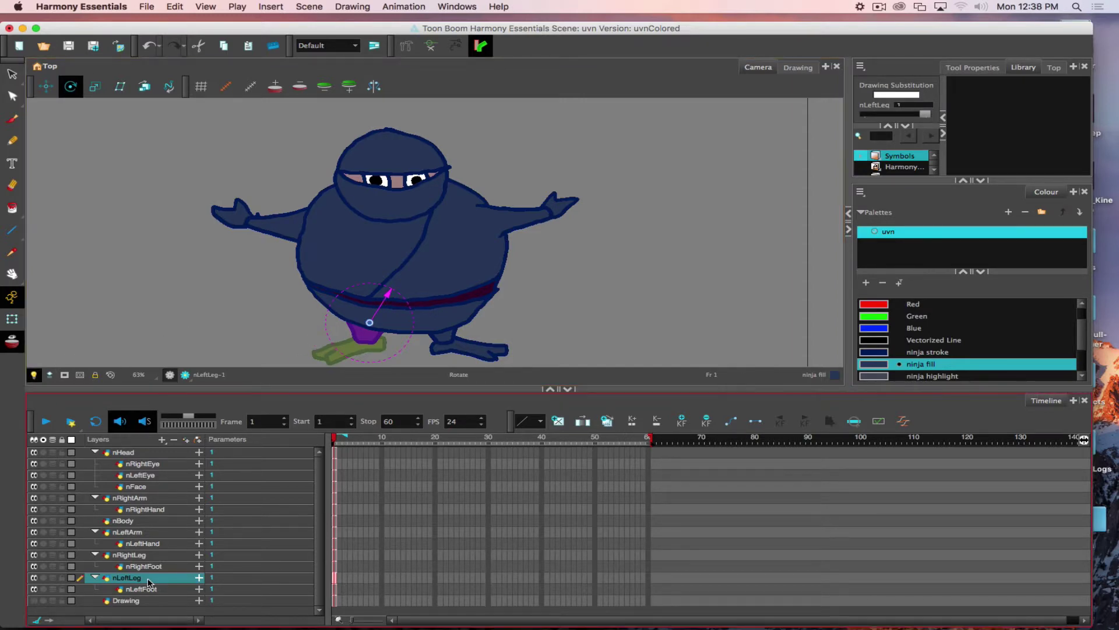
{"action": "left_click", "coordinate": [140, 601]}
{"action": "left_click", "coordinate": [138, 578]}
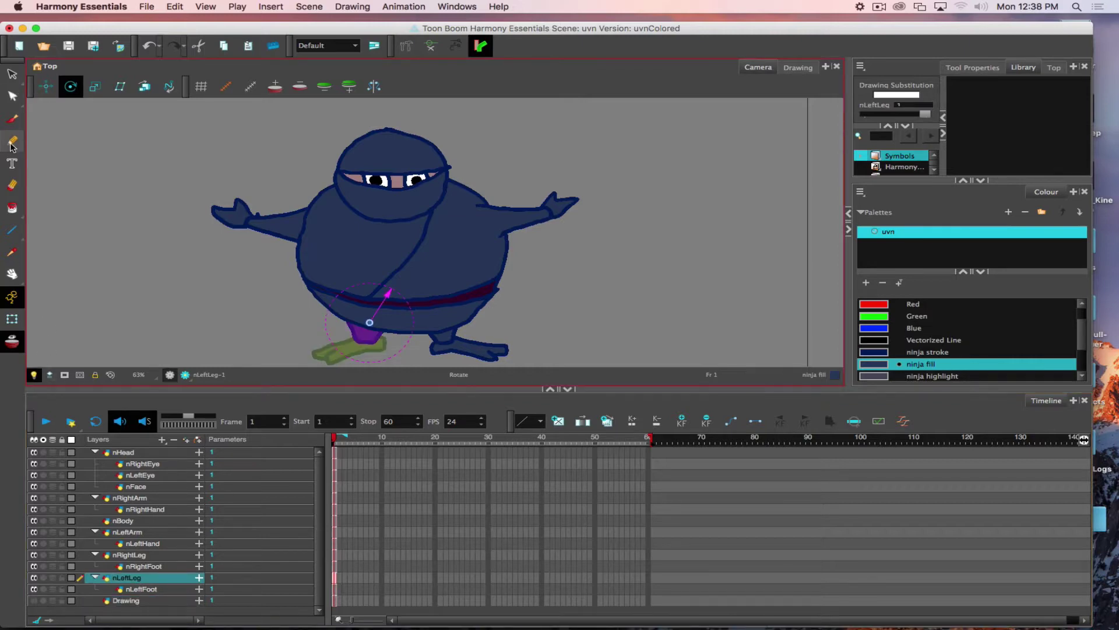
{"action": "left_click", "coordinate": [12, 121]}
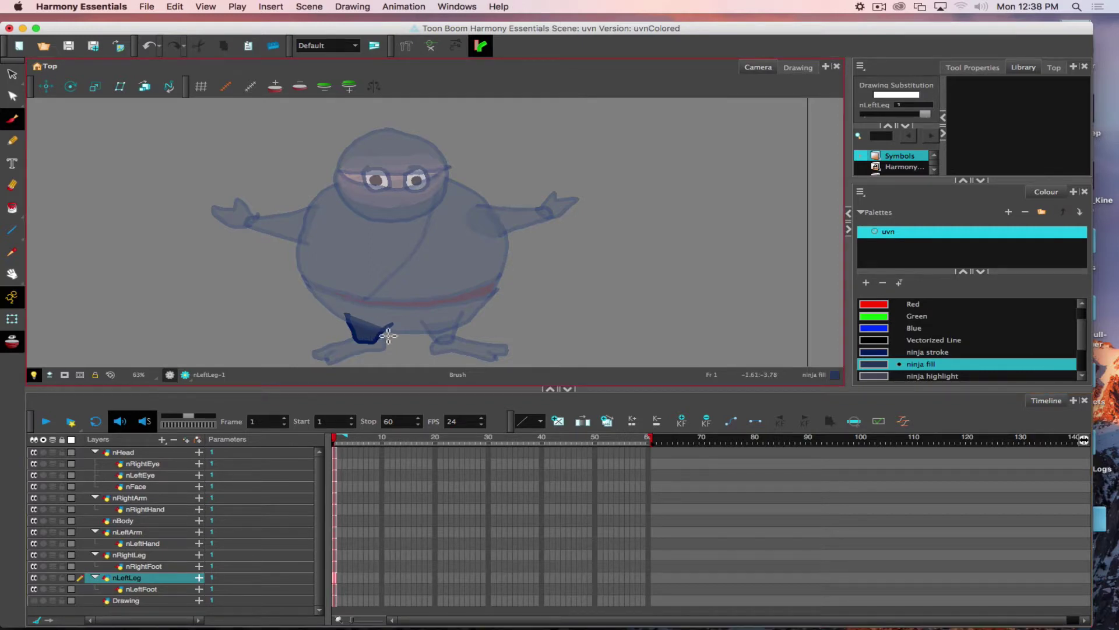
{"action": "left_click", "coordinate": [71, 89]}
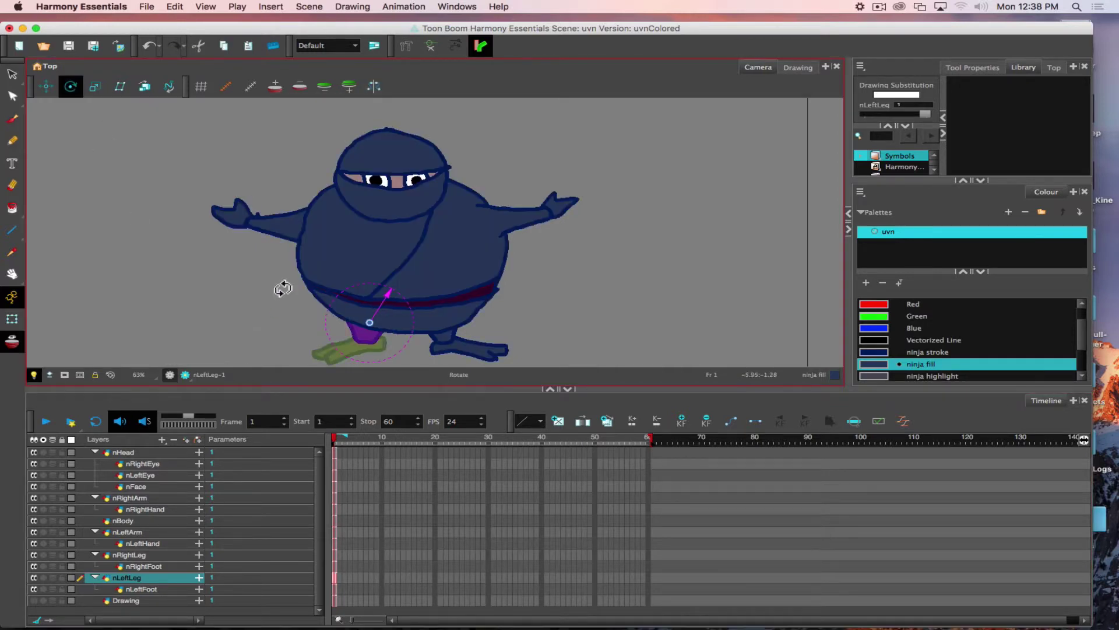
{"action": "left_click_drag", "start_coordinate": [281, 296], "coordinate": [277, 361]}
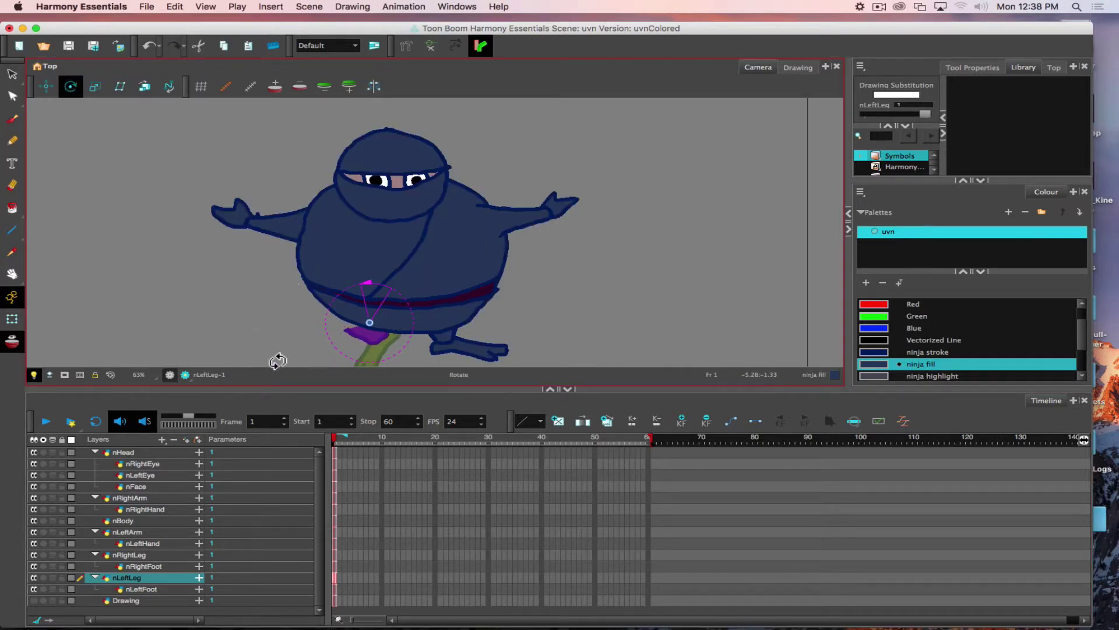
{"action": "left_click_drag", "start_coordinate": [285, 315], "coordinate": [287, 282]}
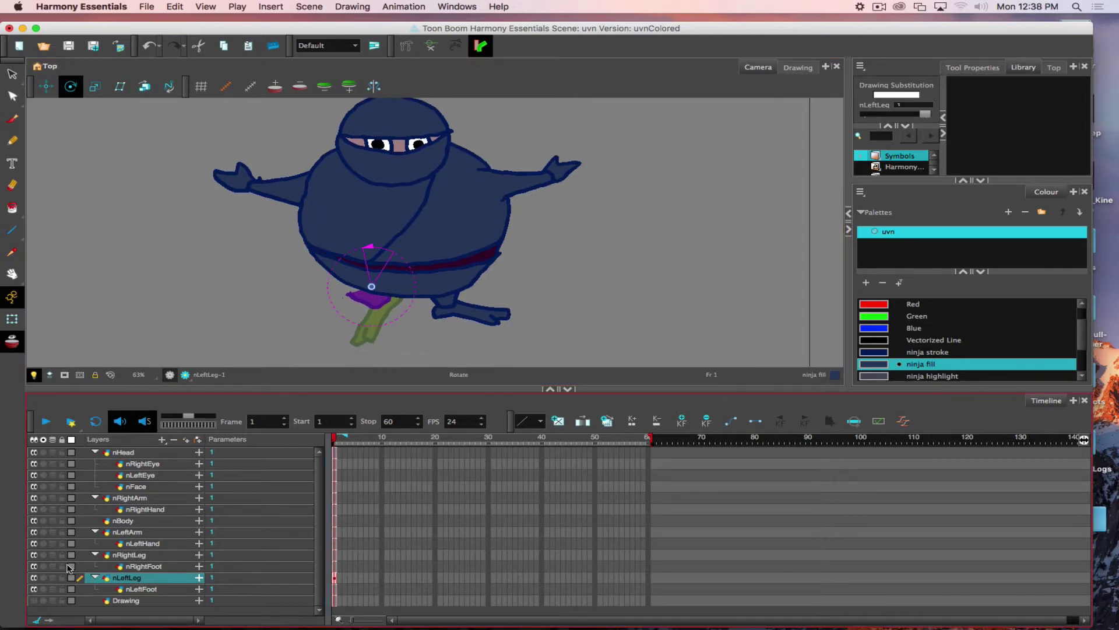
Set the brush to the ninja stroke colour with a maximum size of 20 for the nLeftLeg drawing
{"action": "left_click", "coordinate": [12, 119]}
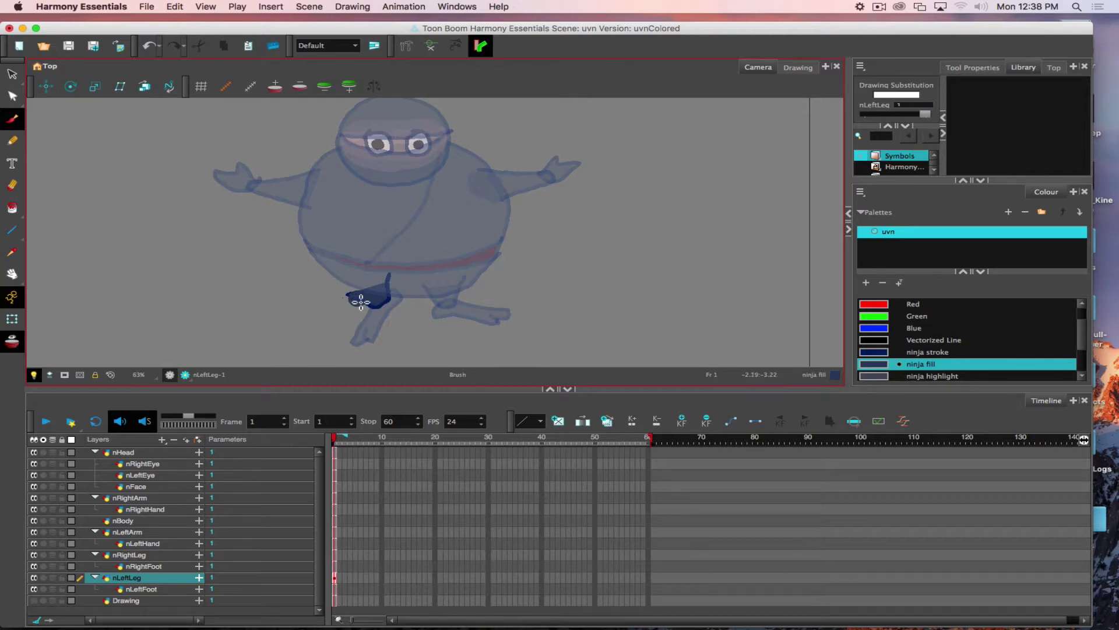
{"action": "key", "text": "super+z"}
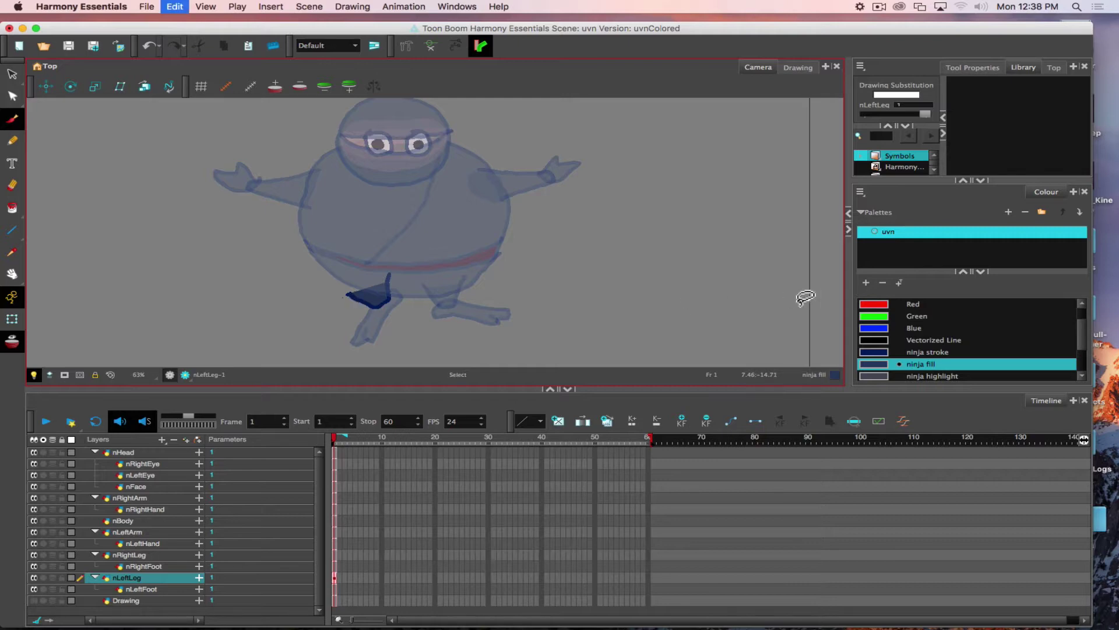
{"action": "left_click", "coordinate": [901, 352]}
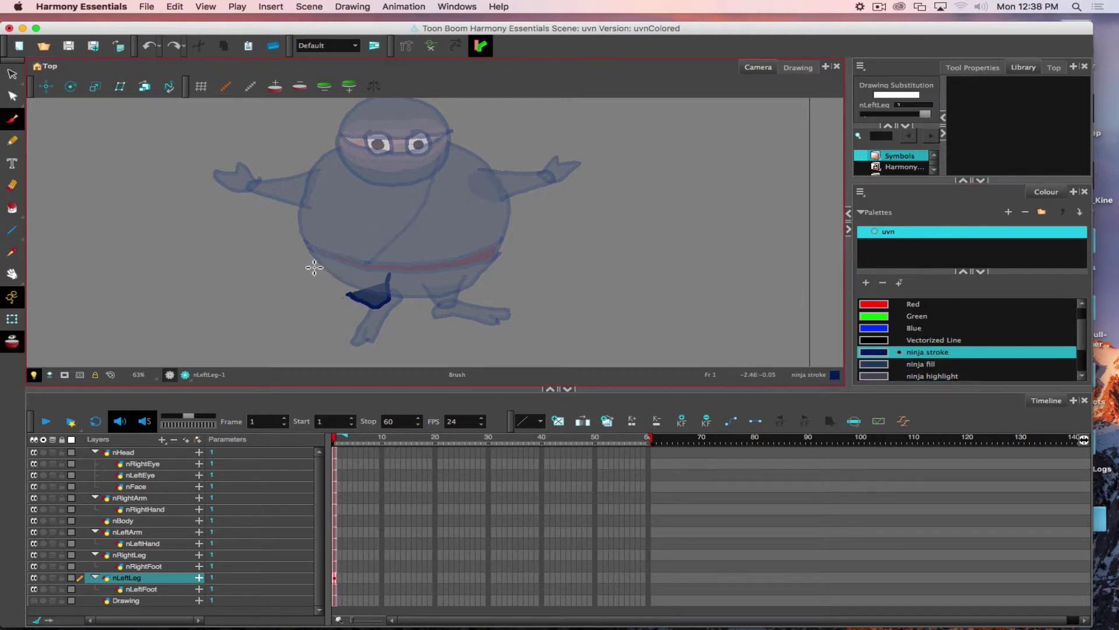
{"action": "left_click", "coordinate": [977, 68]}
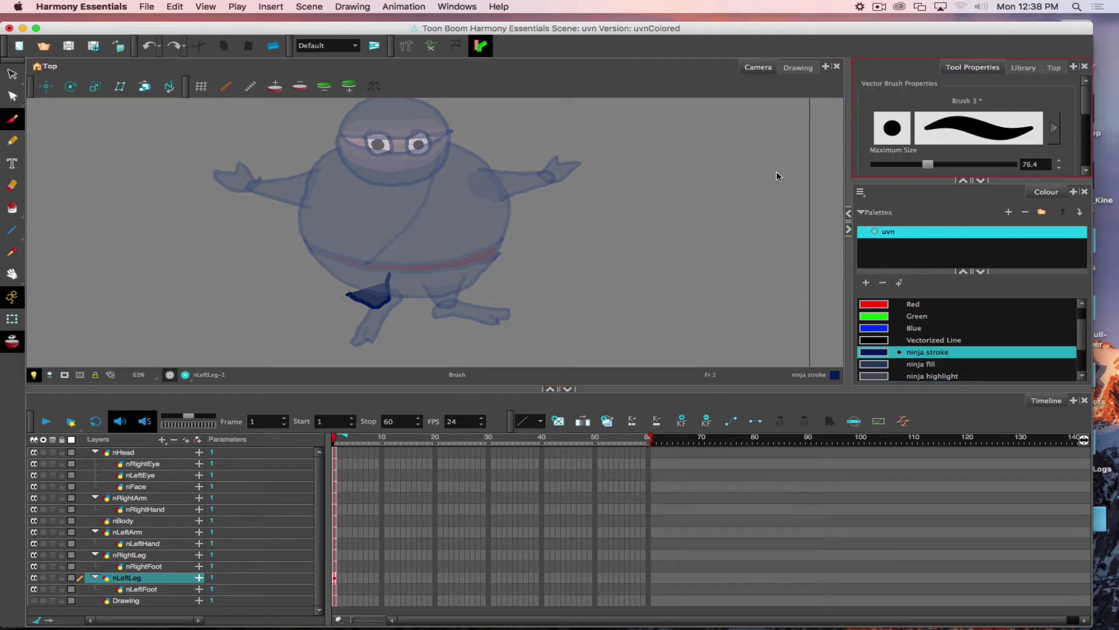
{"action": "left_click_drag", "start_coordinate": [1046, 164], "coordinate": [976, 166]}
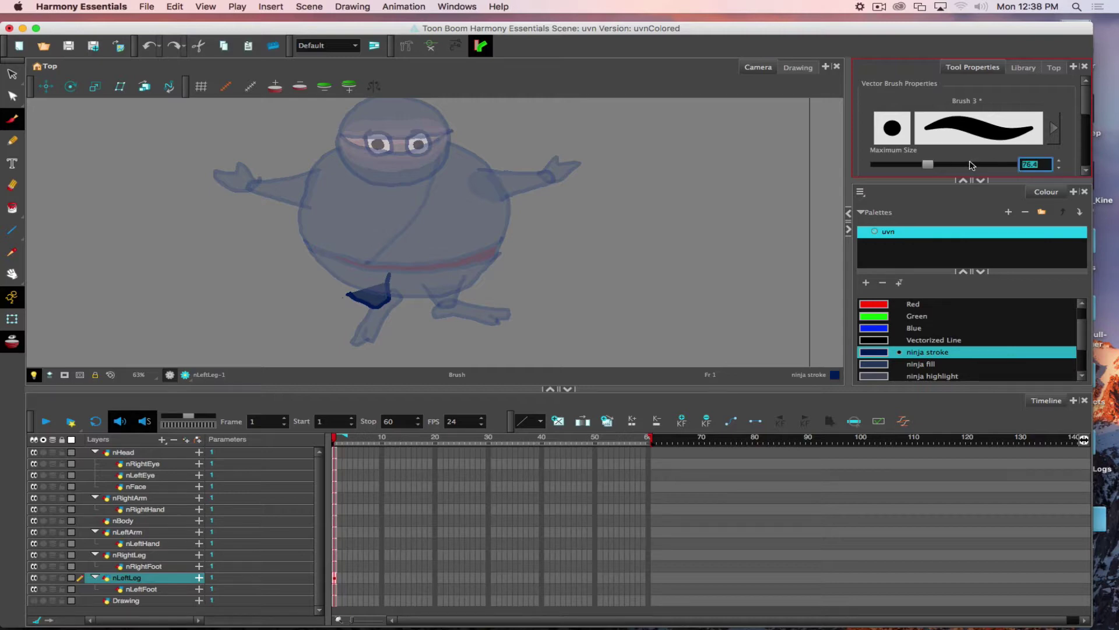
{"action": "type", "text": "20"}
{"action": "key", "text": "Return"}
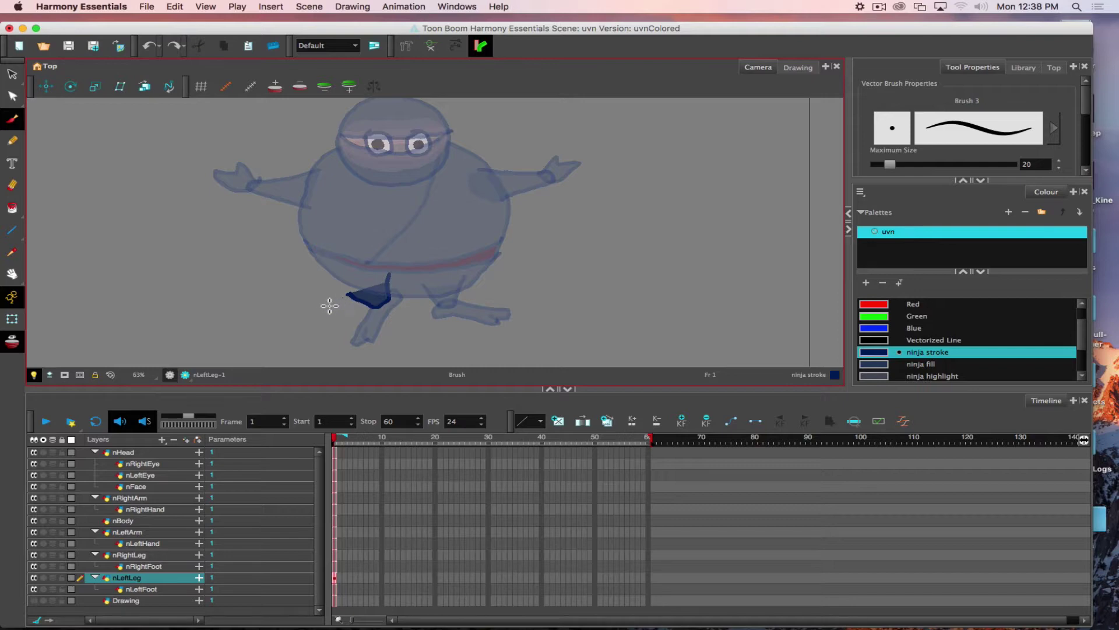
Brush outline extensions on both sides of nLeftLeg up into the body, rotating the leg outward between the two strokes
{"action": "mouse_move", "coordinate": [348, 295]}
{"action": "left_mouse_down"}
{"action": "mouse_move", "coordinate": [355, 301]}
{"action": "mouse_move", "coordinate": [341, 284]}
{"action": "mouse_move", "coordinate": [350, 270]}
{"action": "left_mouse_up"}
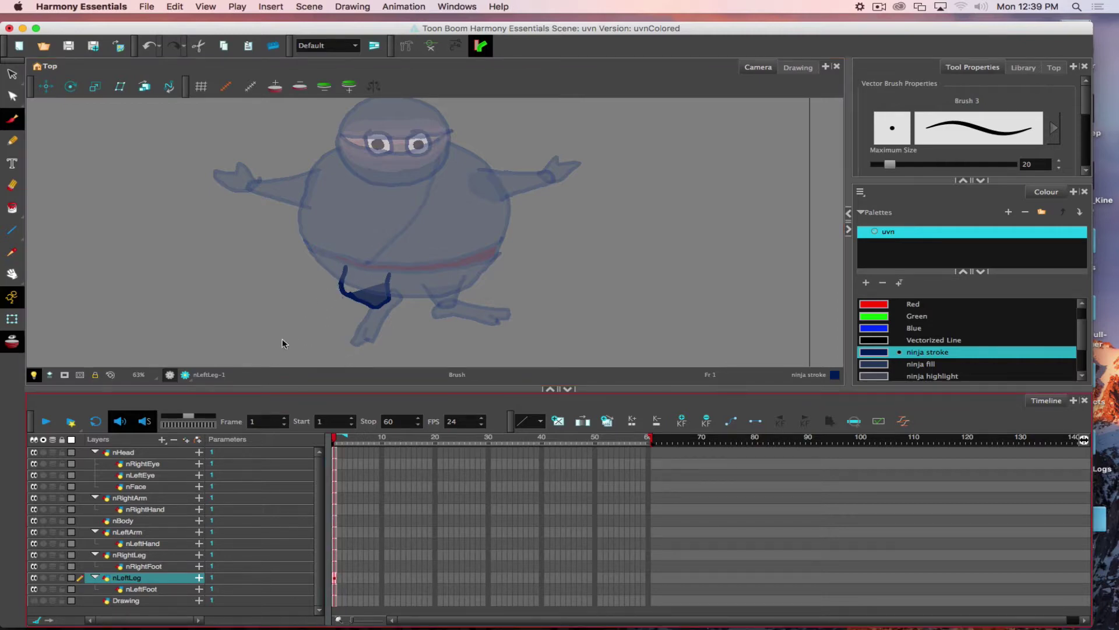
{"action": "left_click", "coordinate": [71, 86]}
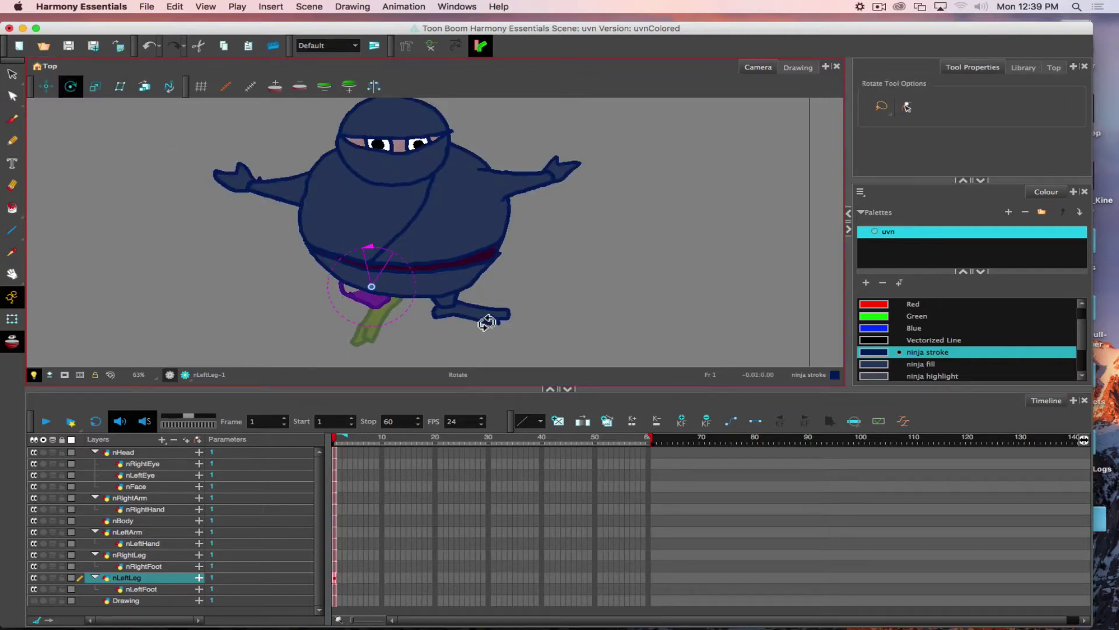
{"action": "left_click_drag", "start_coordinate": [465, 310], "coordinate": [367, 327]}
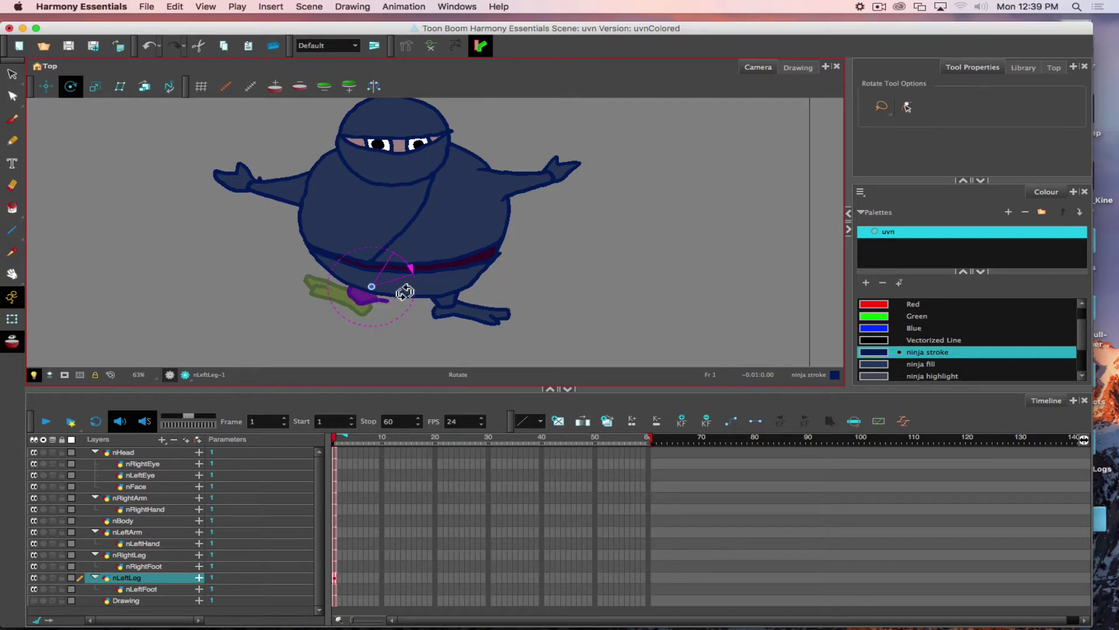
{"action": "left_click", "coordinate": [11, 119]}
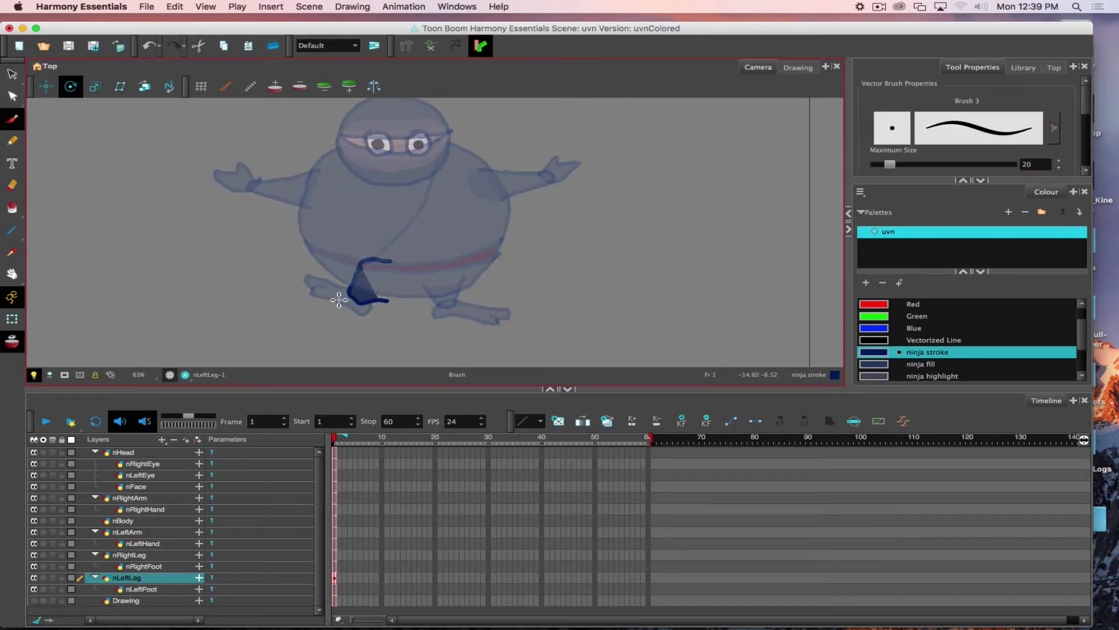
{"action": "left_click_drag", "start_coordinate": [379, 302], "coordinate": [402, 287]}
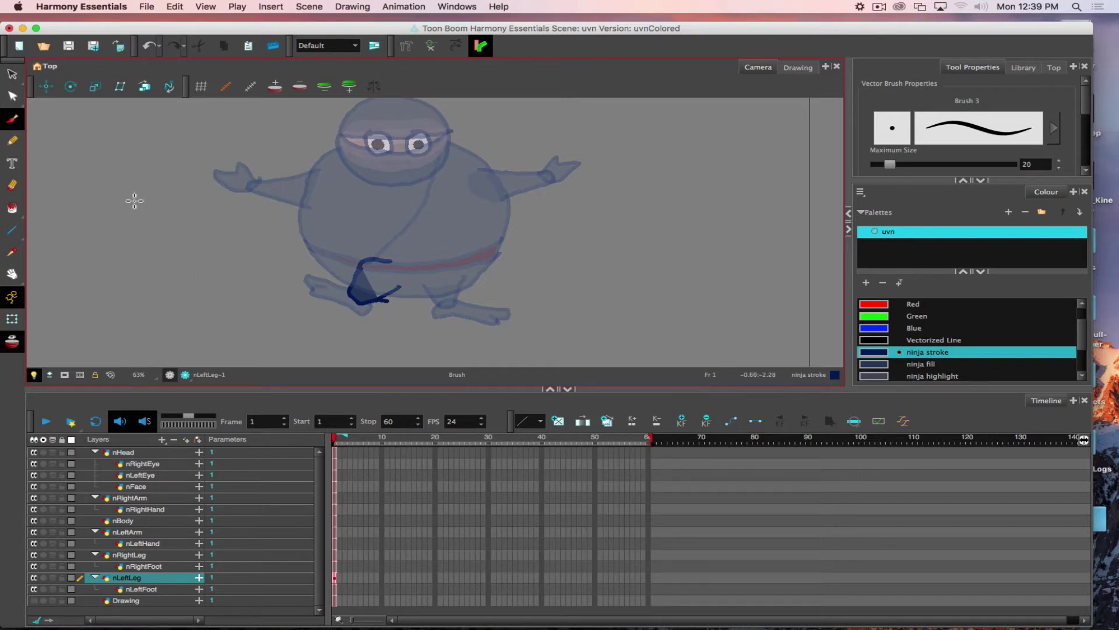
Erase the stray line end and the old inner edge at the top of nLeftLeg
{"action": "left_click", "coordinate": [12, 185]}
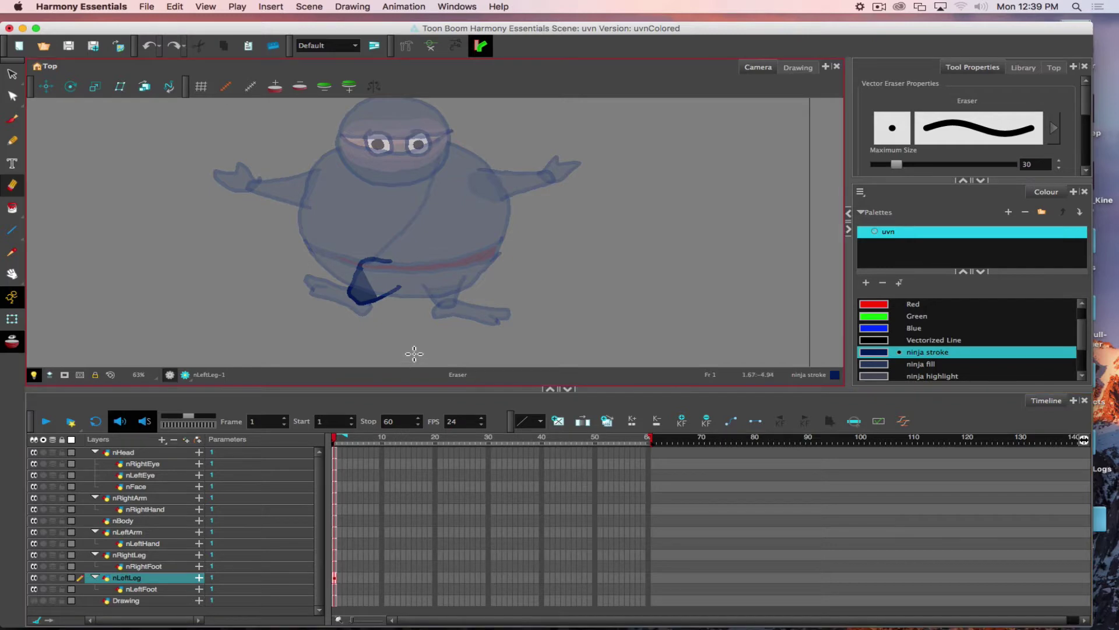
{"action": "key", "text": "2"}
{"action": "key", "text": "2"}
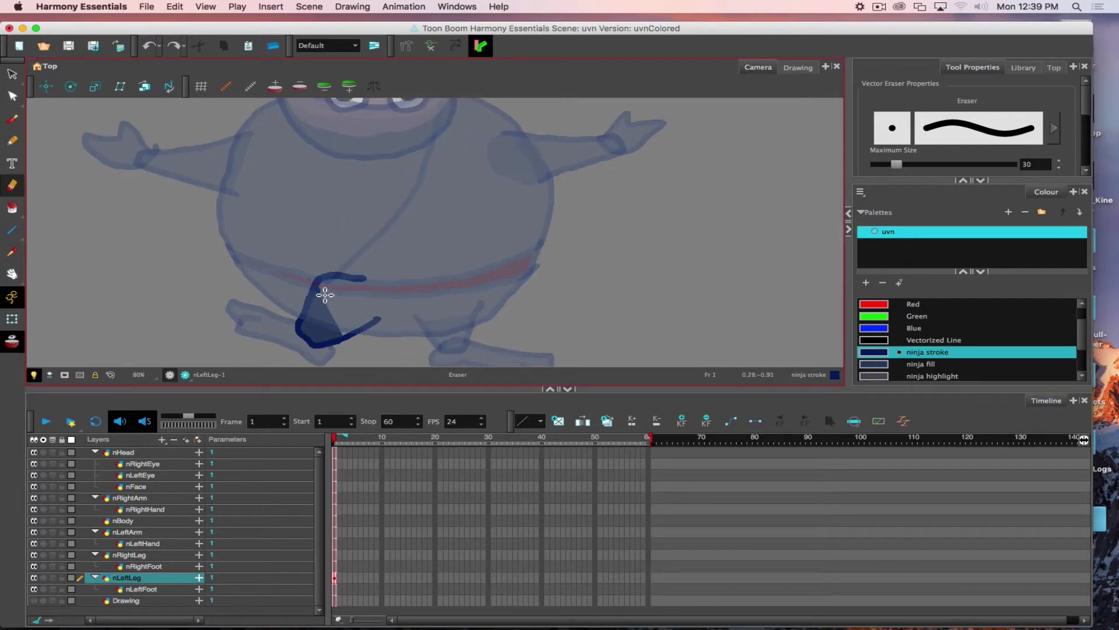
{"action": "left_click_drag", "start_coordinate": [326, 291], "coordinate": [320, 310]}
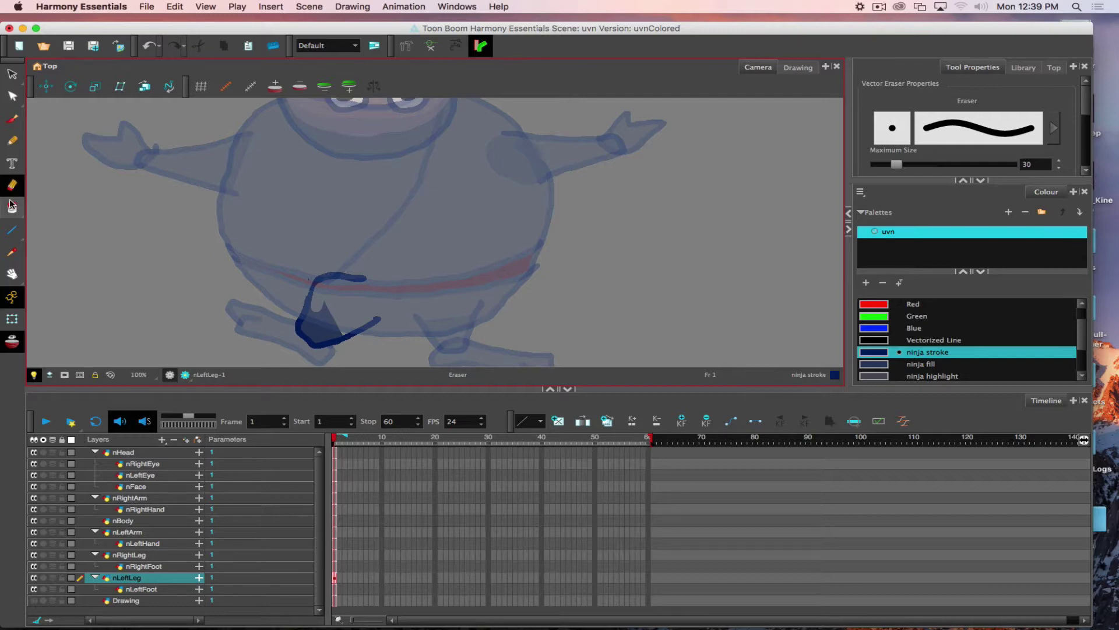
Close the open end of the nLeftLeg outline inside the body with an invisible stroke
{"action": "left_click", "coordinate": [11, 120]}
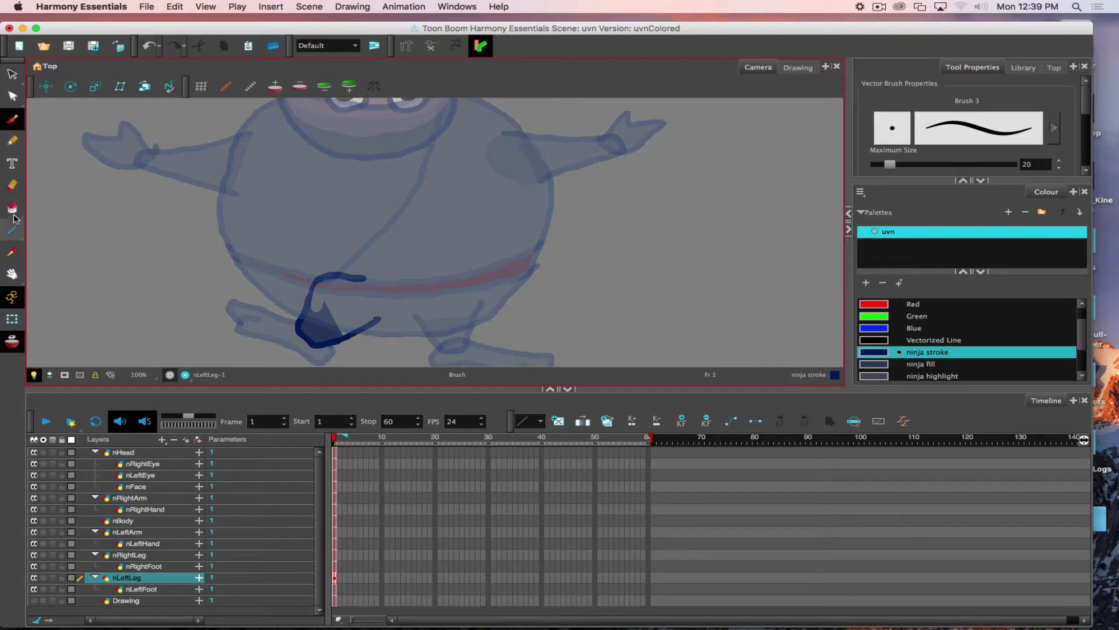
{"action": "mouse_move", "coordinate": [11, 208]}
{"action": "left_mouse_down"}
{"action": "mouse_move", "coordinate": [47, 255]}
{"action": "mouse_move", "coordinate": [44, 245]}
{"action": "mouse_move", "coordinate": [74, 265]}
{"action": "mouse_move", "coordinate": [57, 242]}
{"action": "left_mouse_up"}
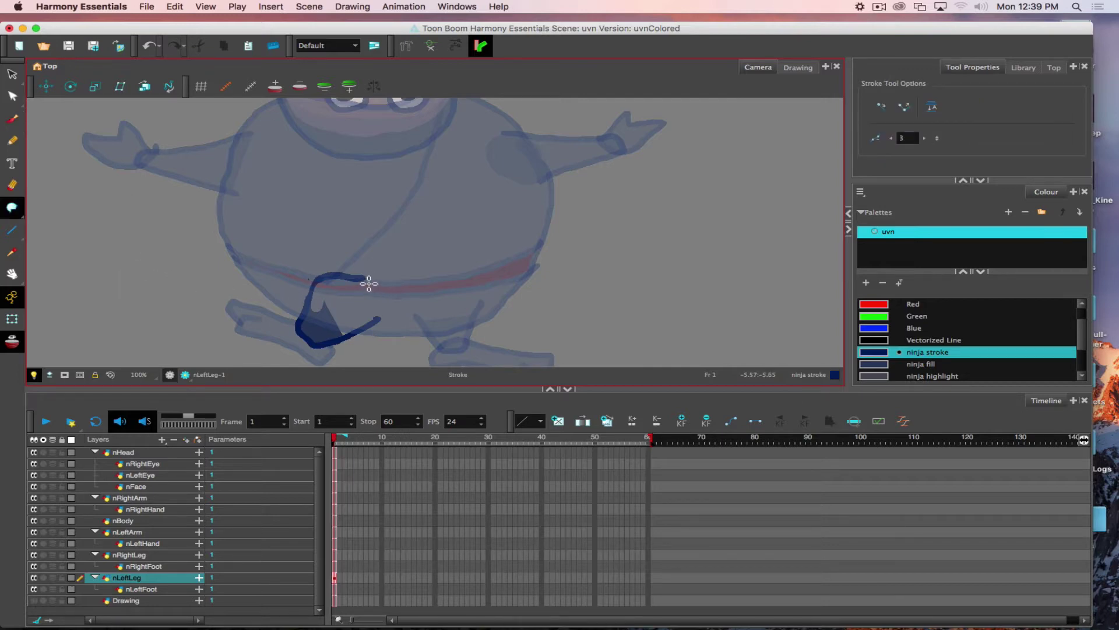
{"action": "mouse_move", "coordinate": [369, 284]}
{"action": "left_mouse_down"}
{"action": "mouse_move", "coordinate": [380, 280]}
{"action": "mouse_move", "coordinate": [393, 310]}
{"action": "mouse_move", "coordinate": [353, 324]}
{"action": "left_mouse_up"}
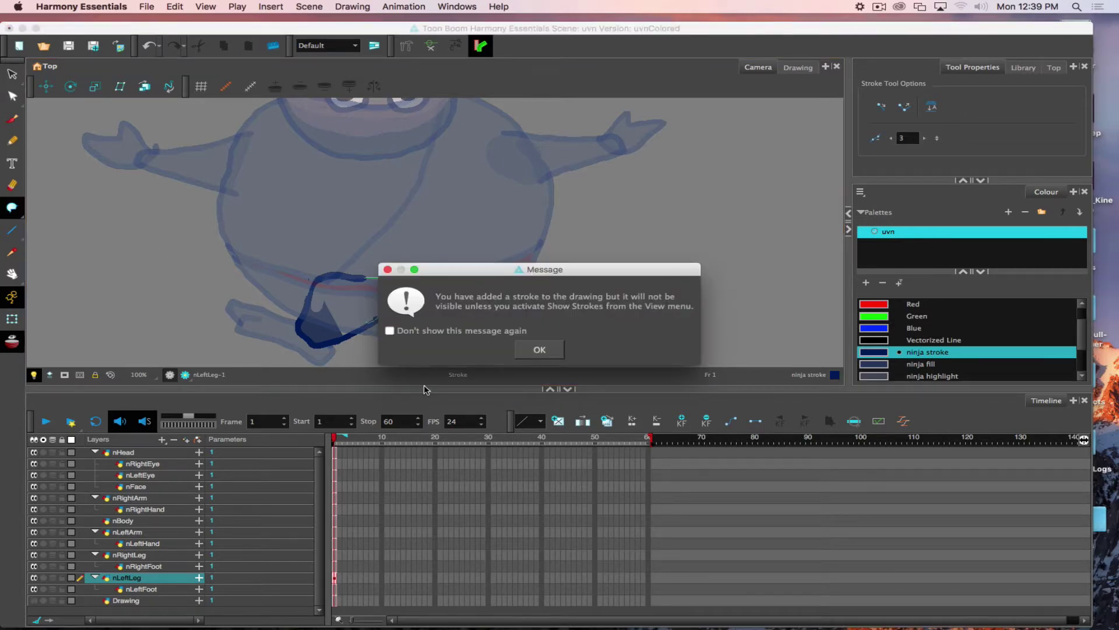
{"action": "left_click", "coordinate": [553, 348]}
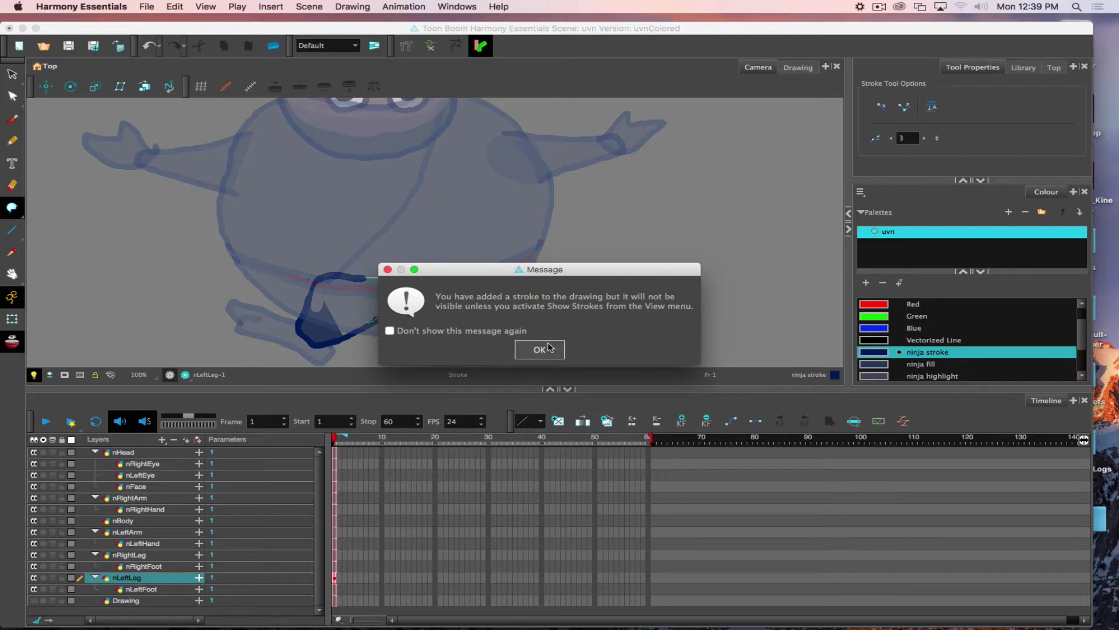
Paint the enclosed upper part of nLeftLeg with the ninja fill colour
{"action": "left_click", "coordinate": [12, 210]}
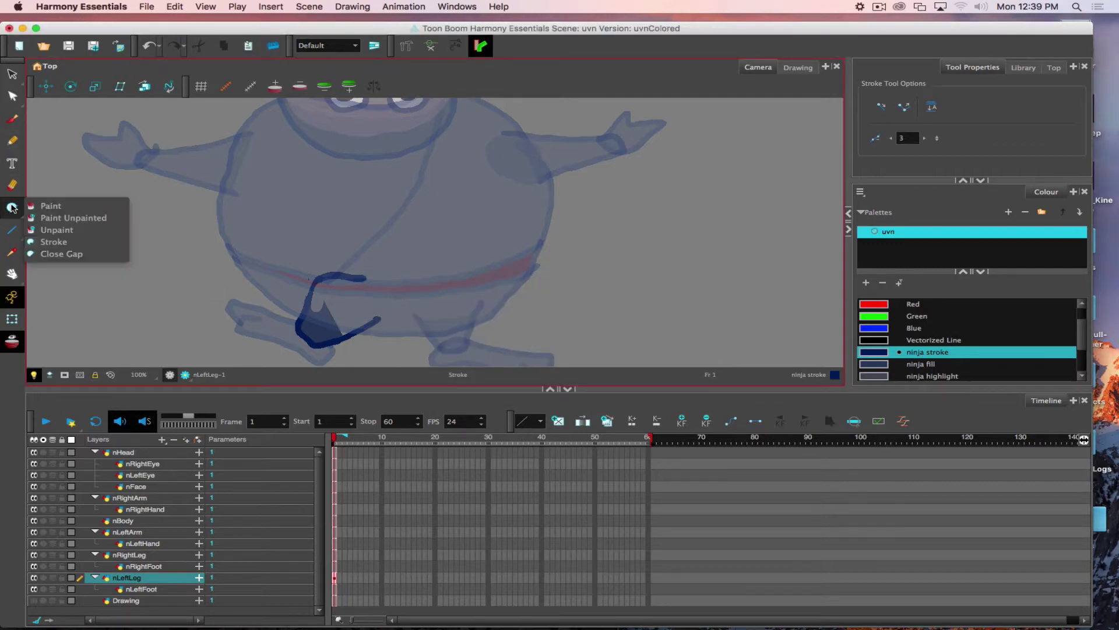
{"action": "left_click", "coordinate": [70, 207]}
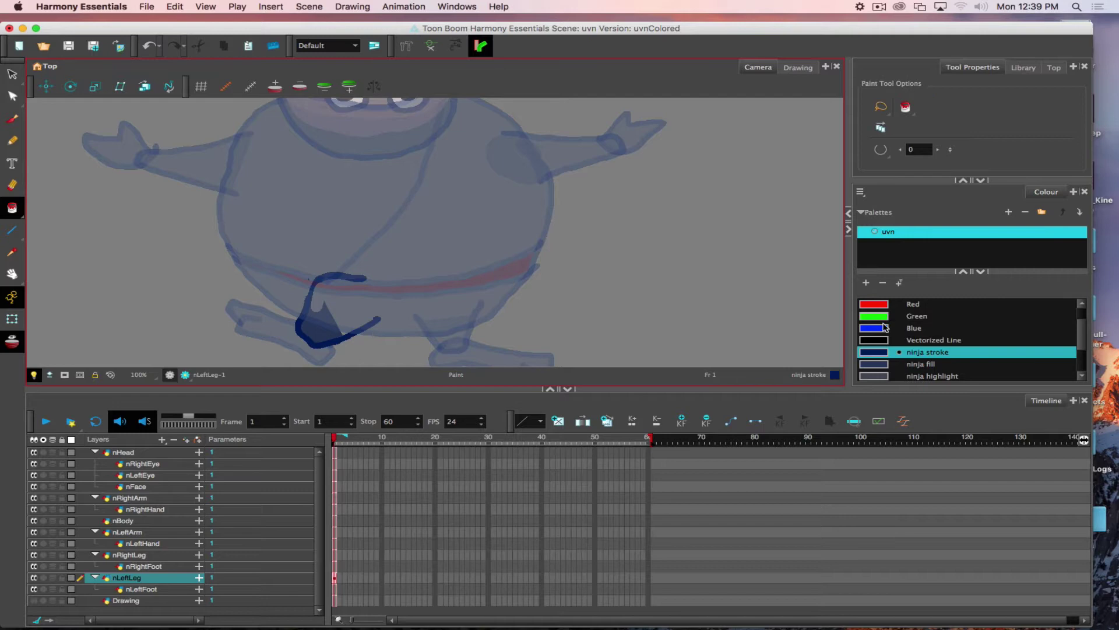
{"action": "left_click", "coordinate": [874, 365]}
{"action": "left_click", "coordinate": [353, 315]}
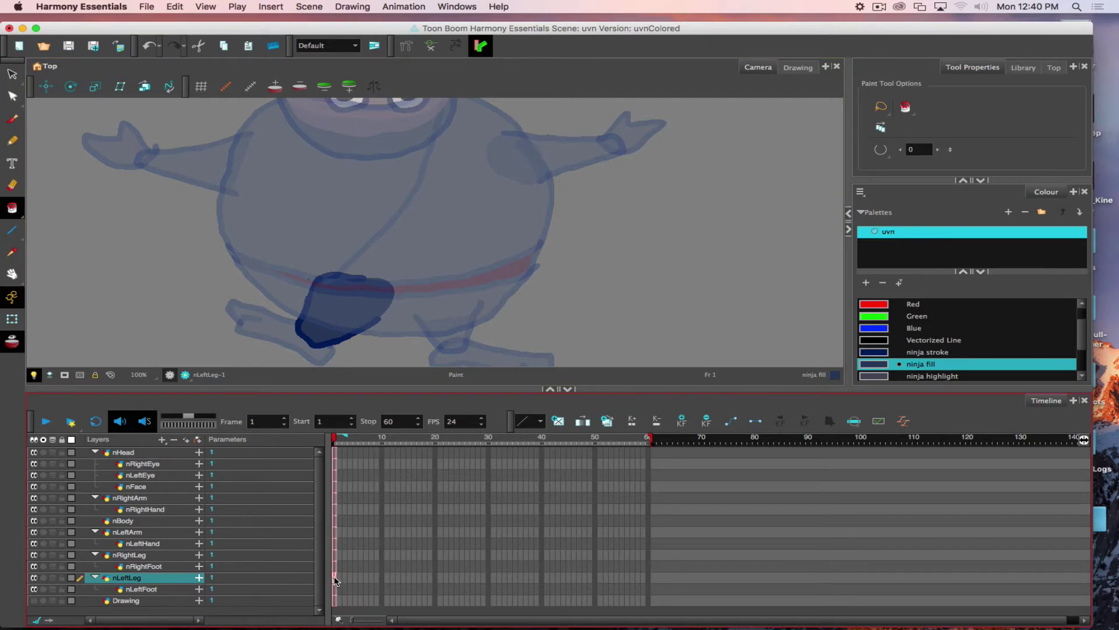
Rotate nLeftLeg about its hip back down beneath the body to check the filled joint
{"action": "left_click", "coordinate": [70, 86]}
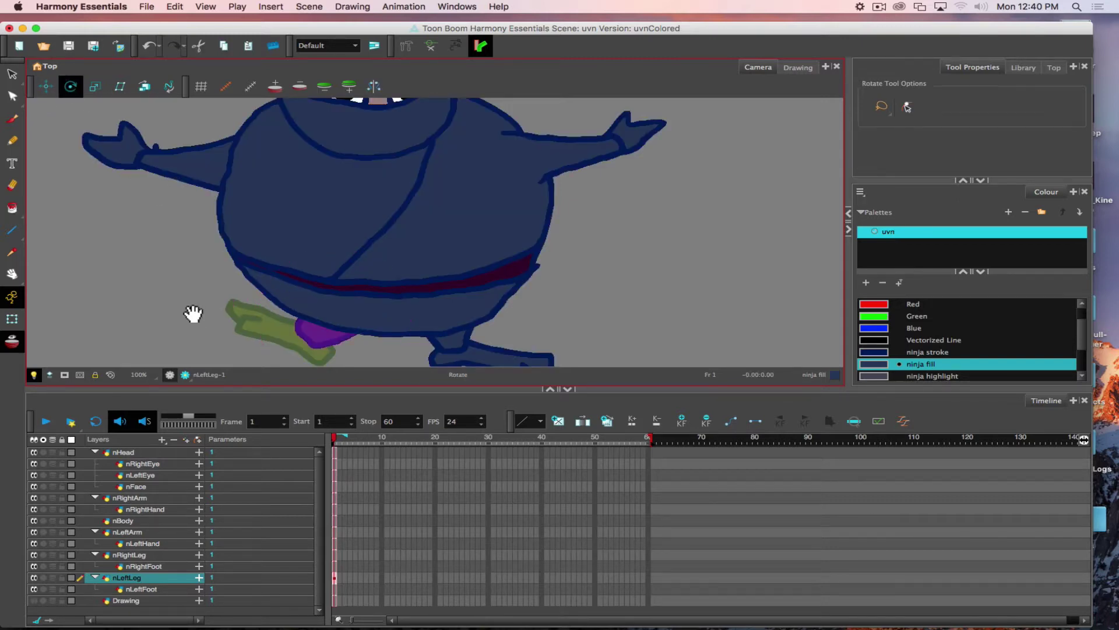
{"action": "left_click_drag", "start_coordinate": [193, 315], "coordinate": [207, 276]}
{"action": "left_click_drag", "start_coordinate": [250, 312], "coordinate": [360, 343]}
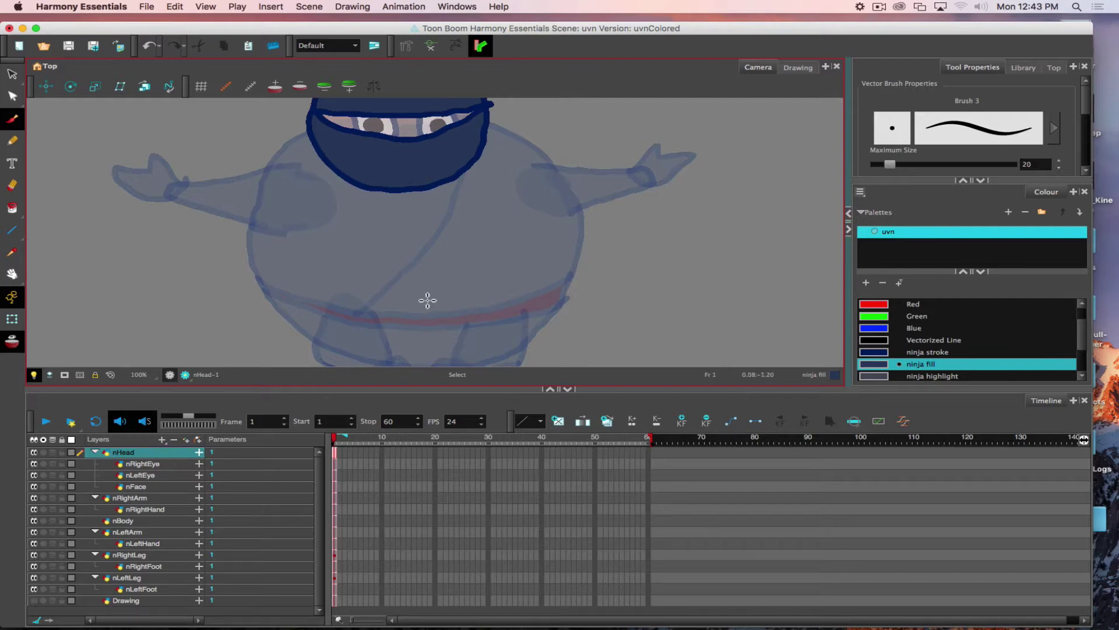
Turn off the light table to show the whole ninja in full colour, and save the scene
{"action": "key", "text": "shift+m"}
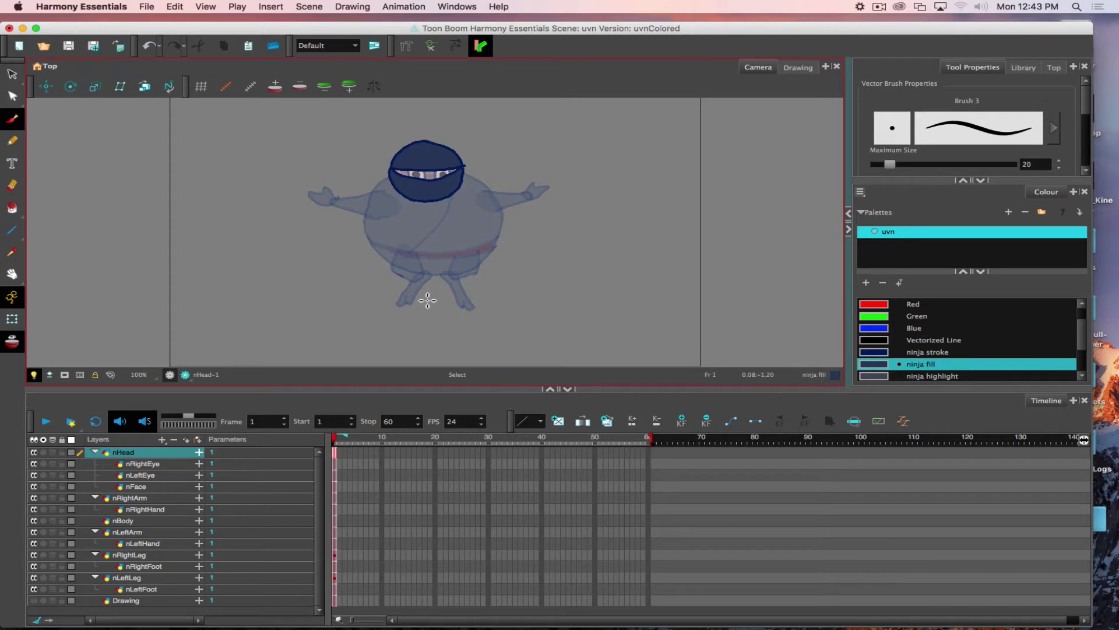
{"action": "left_click", "coordinate": [33, 374]}
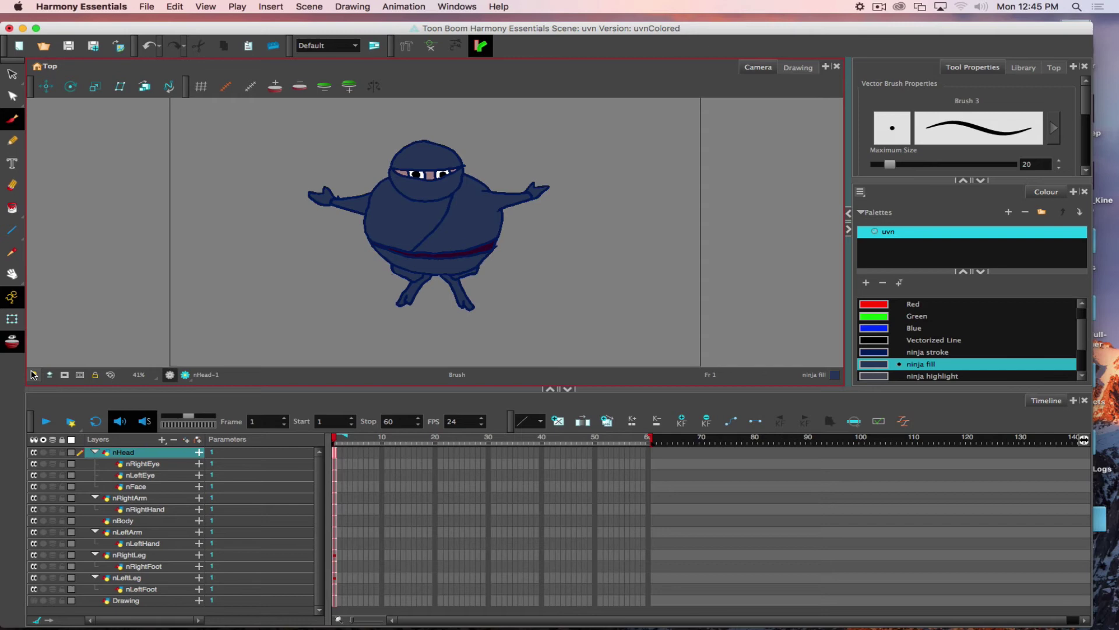
{"action": "key", "text": "super+s"}
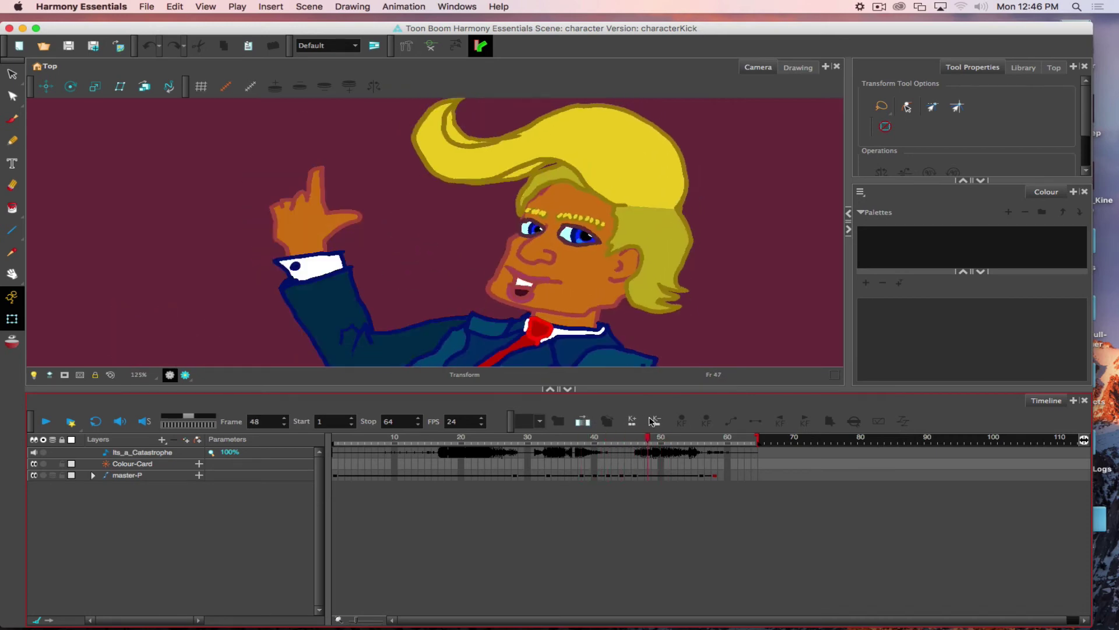
In the characterKick scene, expand master-P and its head group, and toggle the eyebrows layer's visibility off and on
{"action": "left_click", "coordinate": [92, 477]}
{"action": "left_click", "coordinate": [94, 476]}
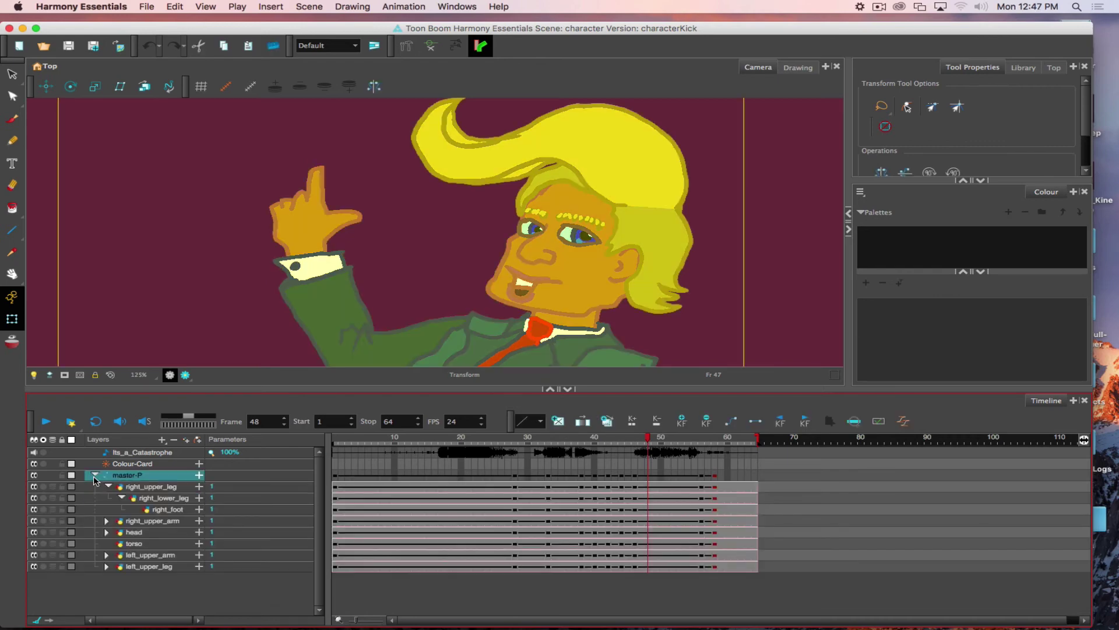
{"action": "left_click", "coordinate": [106, 533]}
{"action": "scroll", "coordinate": [236, 554], "scroll_direction": "down", "scroll_amount": 1}
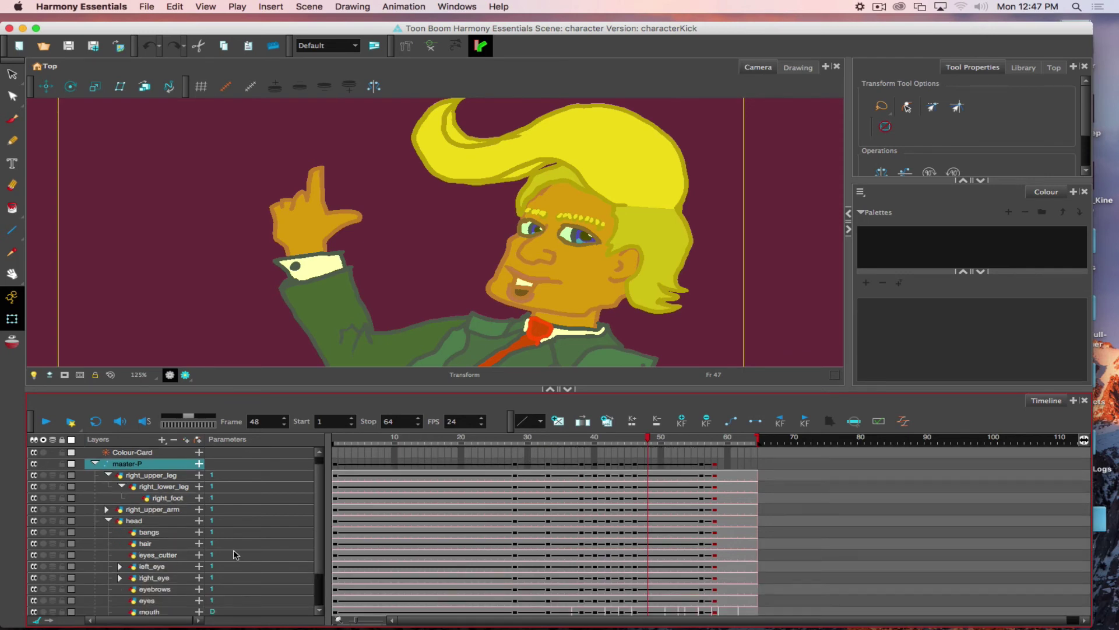
{"action": "scroll", "coordinate": [236, 554], "scroll_direction": "down", "scroll_amount": 4}
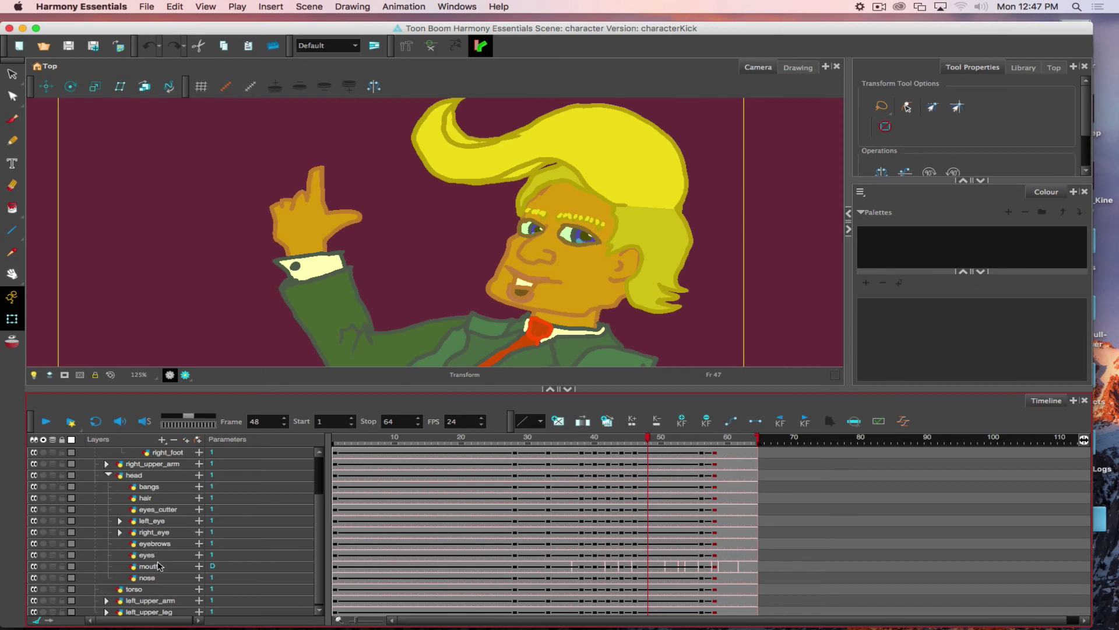
{"action": "left_click", "coordinate": [34, 544]}
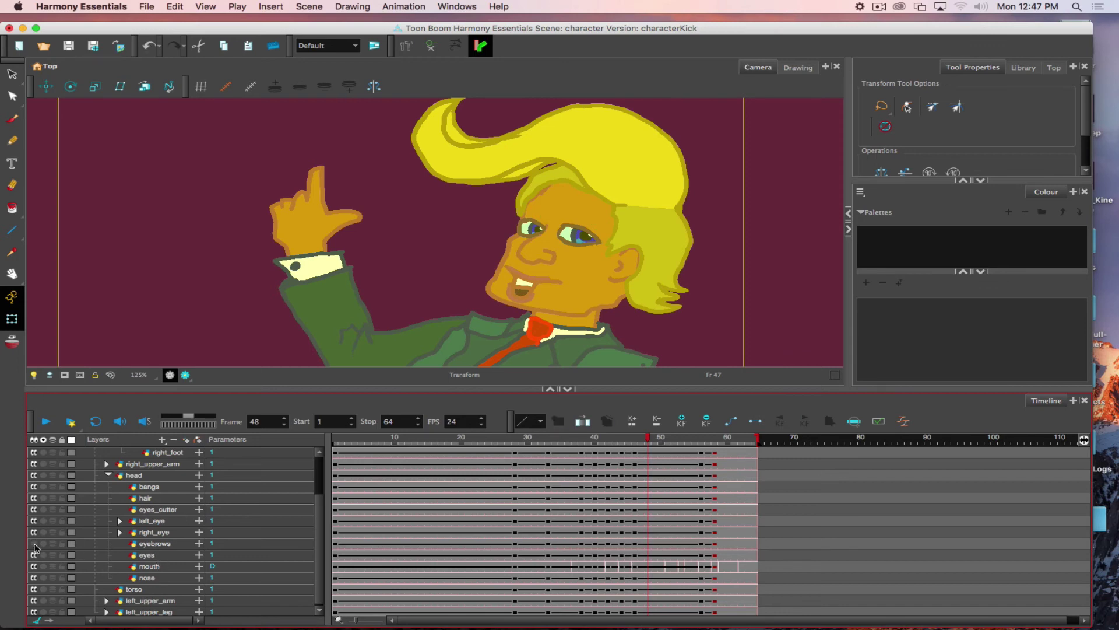
{"action": "left_click", "coordinate": [34, 544]}
Select the mouth layer at frame 48 and show its drawing substitution controls in the Library, with the face in close-up
{"action": "left_click", "coordinate": [168, 569]}
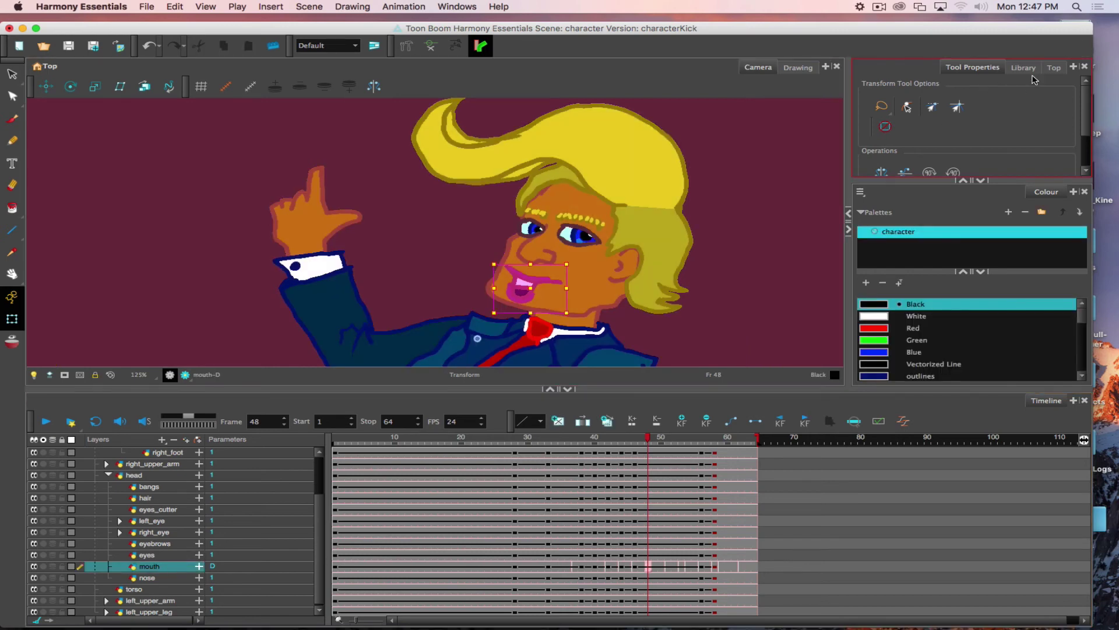
{"action": "left_click", "coordinate": [1025, 68]}
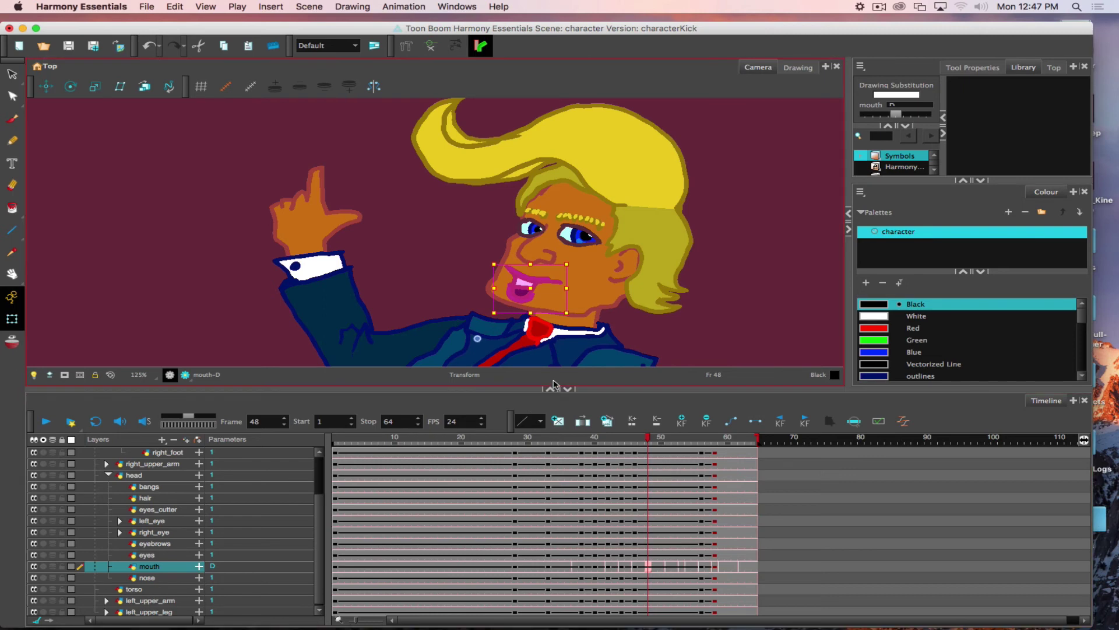
{"action": "left_click_drag", "start_coordinate": [500, 388], "coordinate": [503, 492]}
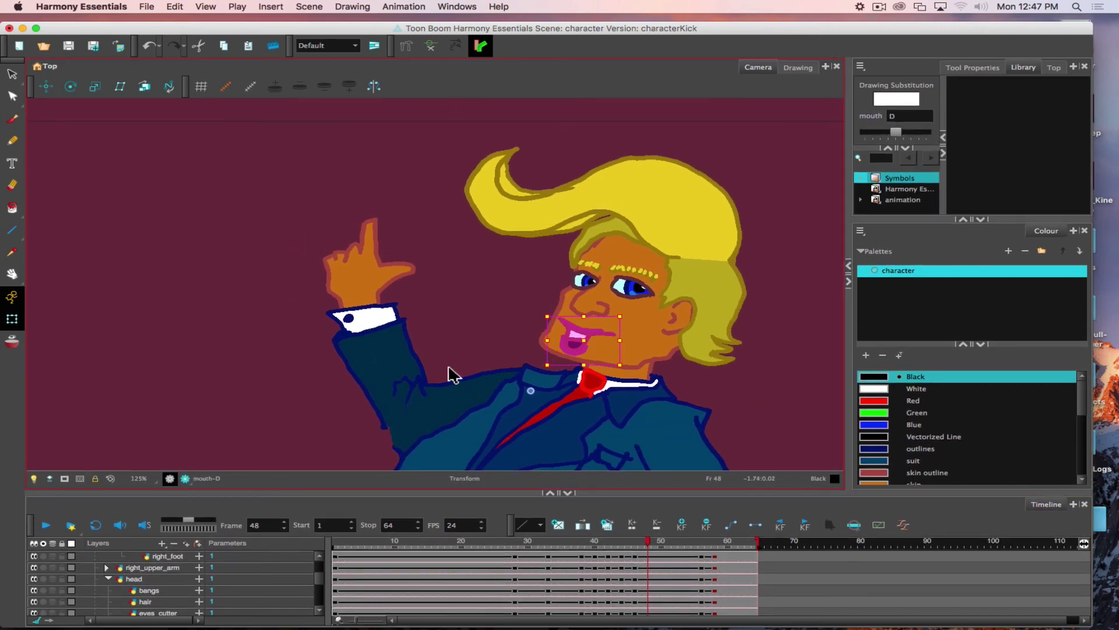
{"action": "left_click_drag", "start_coordinate": [458, 372], "coordinate": [294, 356]}
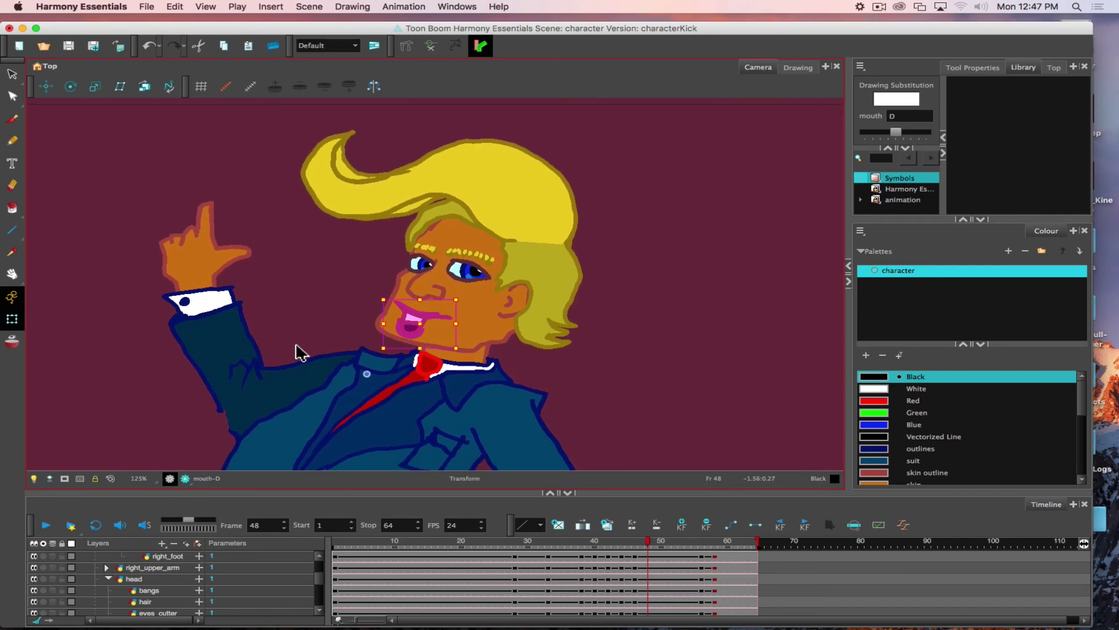
{"action": "key", "text": "2"}
{"action": "key", "text": "2"}
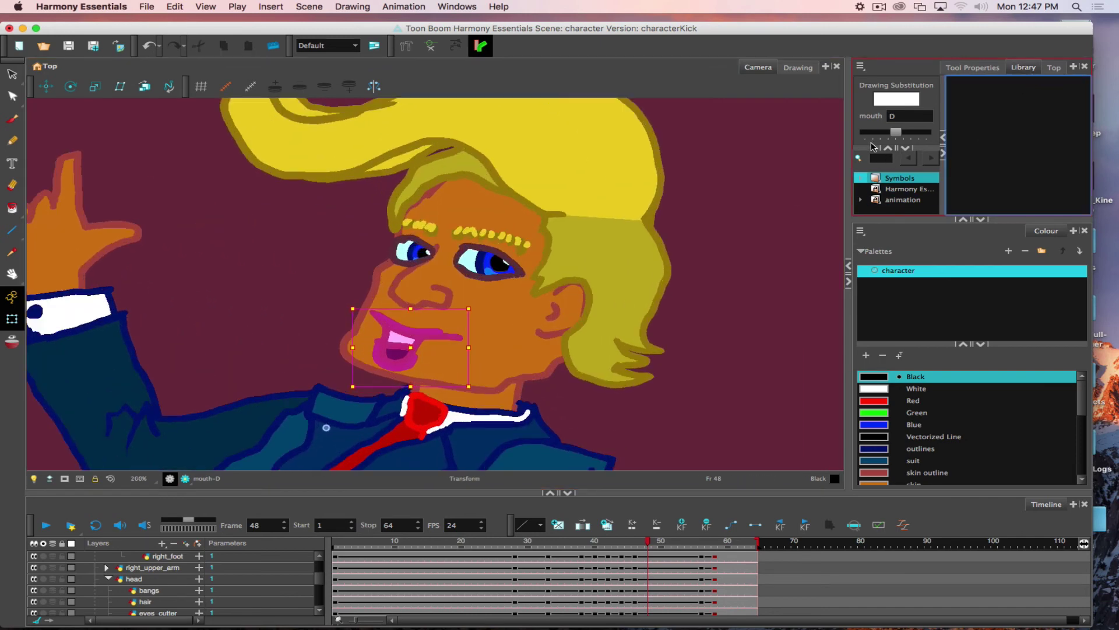
Try mouth drawings A and D at frame 48, continuing forward through the set to drawing G
{"action": "left_click", "coordinate": [873, 133]}
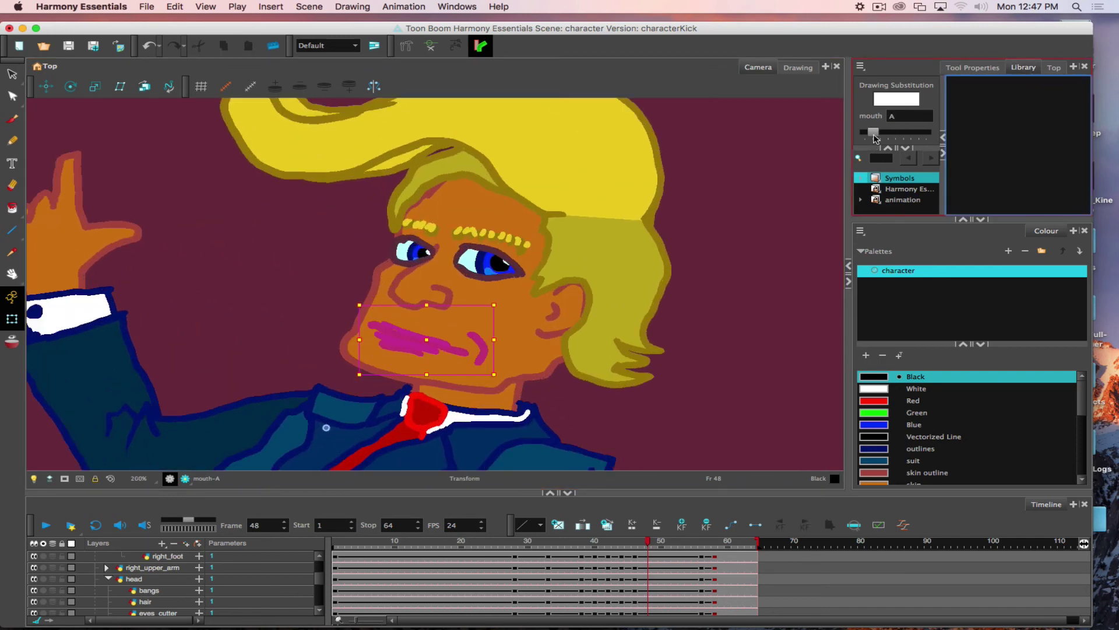
{"action": "left_click_drag", "start_coordinate": [875, 135], "coordinate": [897, 136]}
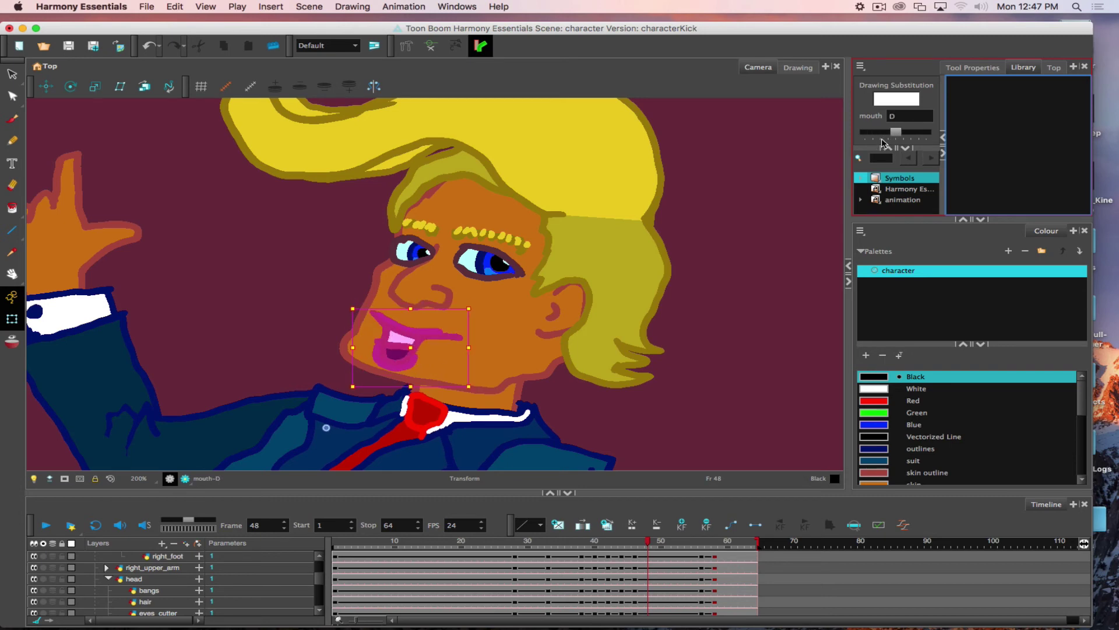
{"action": "left_click", "coordinate": [12, 75]}
{"action": "key", "text": "bracketright"}
{"action": "key", "text": "bracketright"}
{"action": "key", "text": "bracketright"}
{"action": "key", "text": "bracketright"}
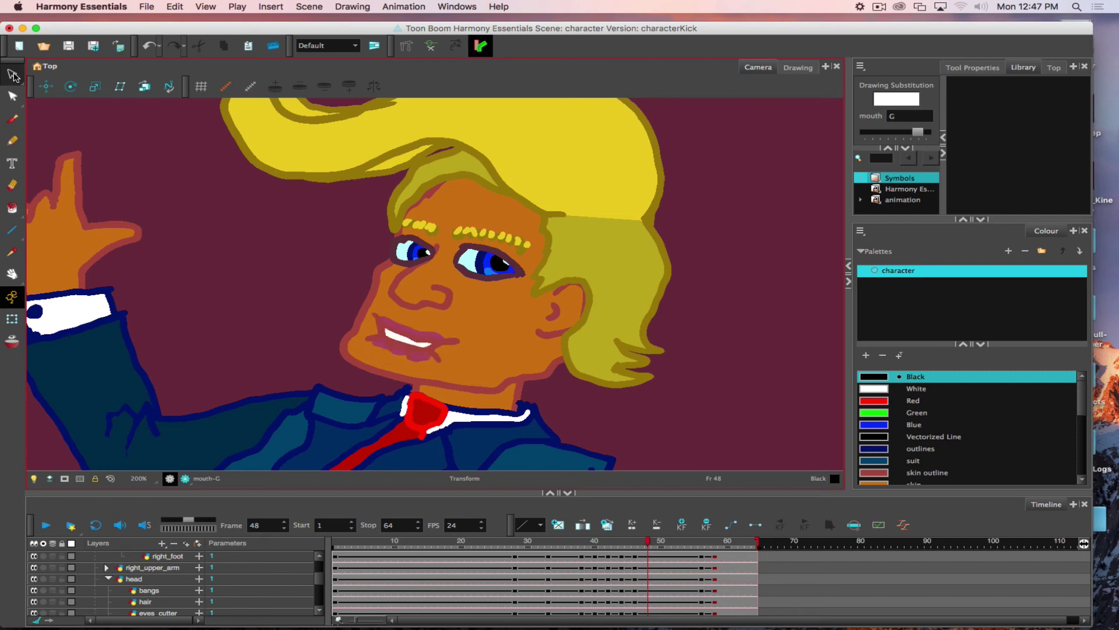
Cycle the mouth substitution at frame 48 backward through drawing F down to the empty cell
{"action": "key", "text": "bracketleft"}
{"action": "key", "text": "bracketleft"}
{"action": "key", "text": "bracketleft"}
{"action": "key", "text": "bracketleft"}
{"action": "key", "text": "bracketleft"}
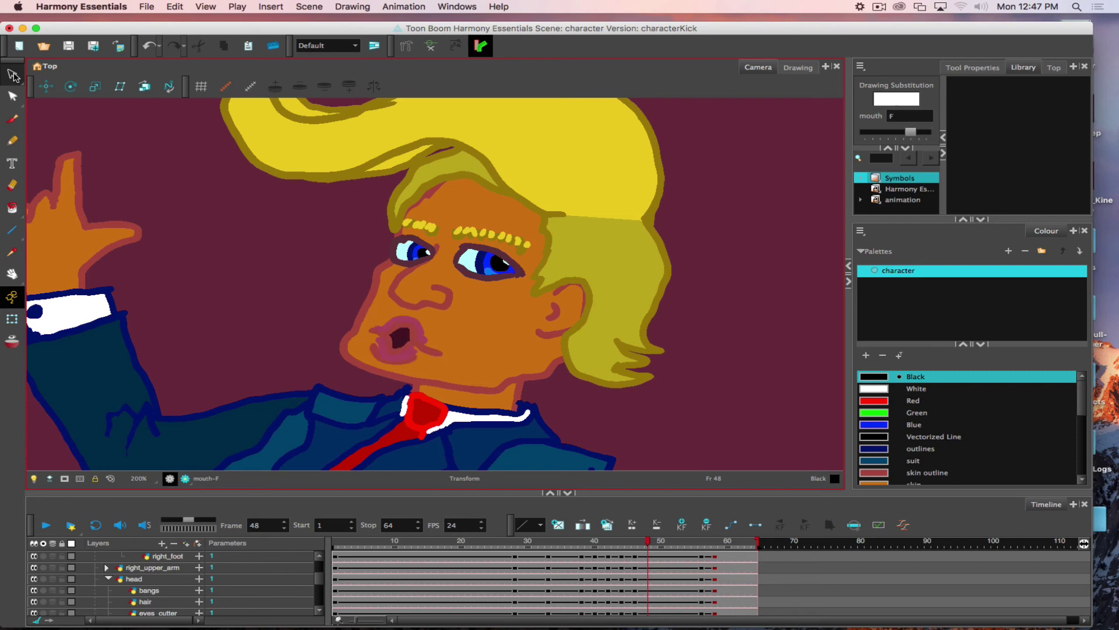
{"action": "key", "text": "bracketleft"}
{"action": "key", "text": "bracketleft"}
{"action": "key", "text": "bracketleft"}
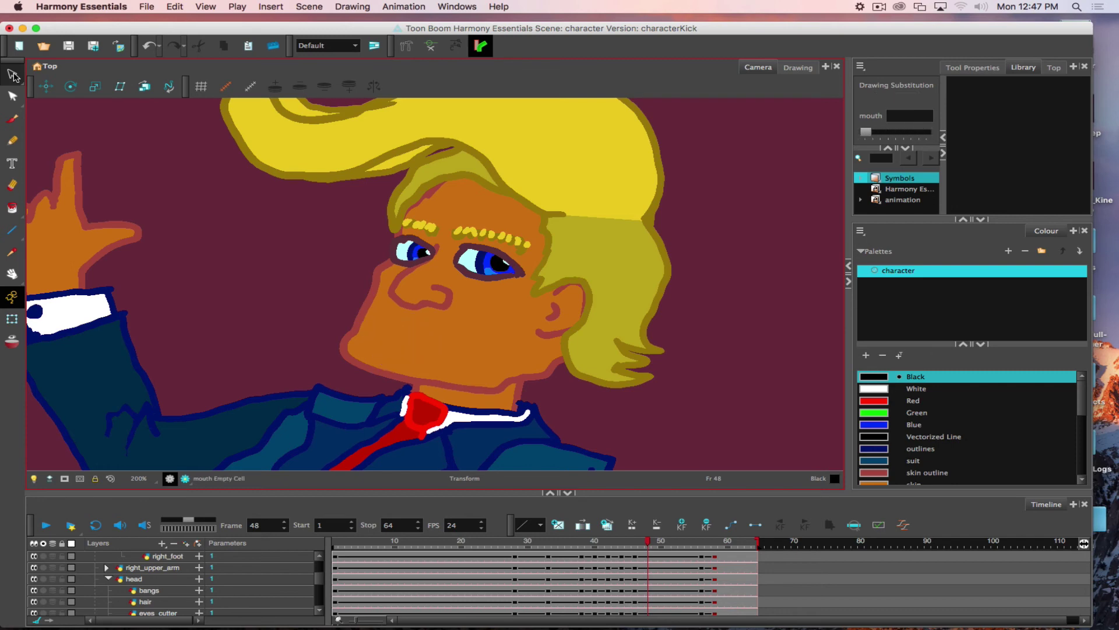
Cycle the mouth substitution forward from the empty cell to drawing G
{"action": "key", "text": "bracketright"}
{"action": "key", "text": "bracketright"}
{"action": "key", "text": "bracketright"}
{"action": "key", "text": "bracketright"}
{"action": "key", "text": "bracketright"}
{"action": "key", "text": "bracketright"}
{"action": "key", "text": "bracketright"}
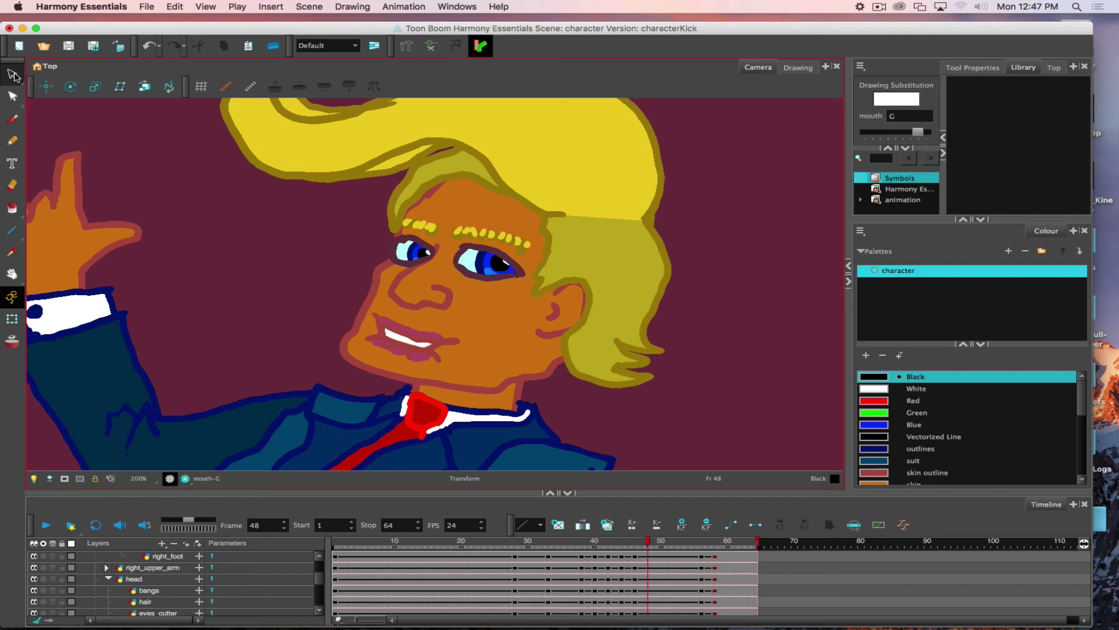
Cycle the mouth substitution back through drawing E to the closed mouth in drawing A
{"action": "key", "text": "bracketright"}
{"action": "key", "text": "bracketleft"}
{"action": "key", "text": "bracketleft"}
{"action": "key", "text": "bracketleft"}
{"action": "key", "text": "bracketleft"}
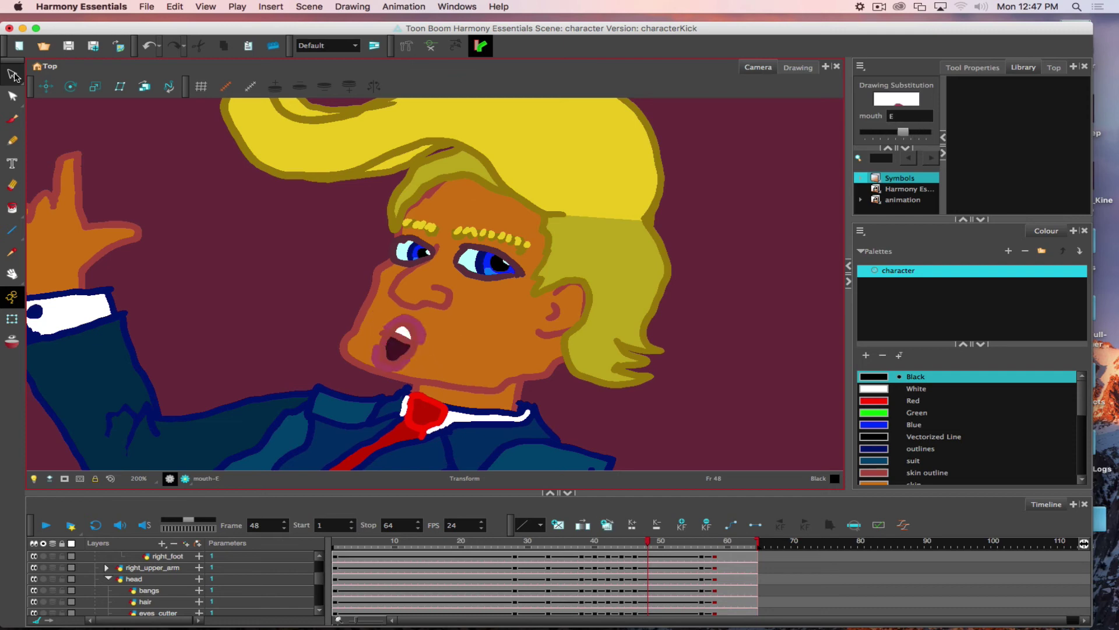
{"action": "key", "text": "bracketleft"}
{"action": "key", "text": "bracketleft"}
{"action": "key", "text": "bracketleft"}
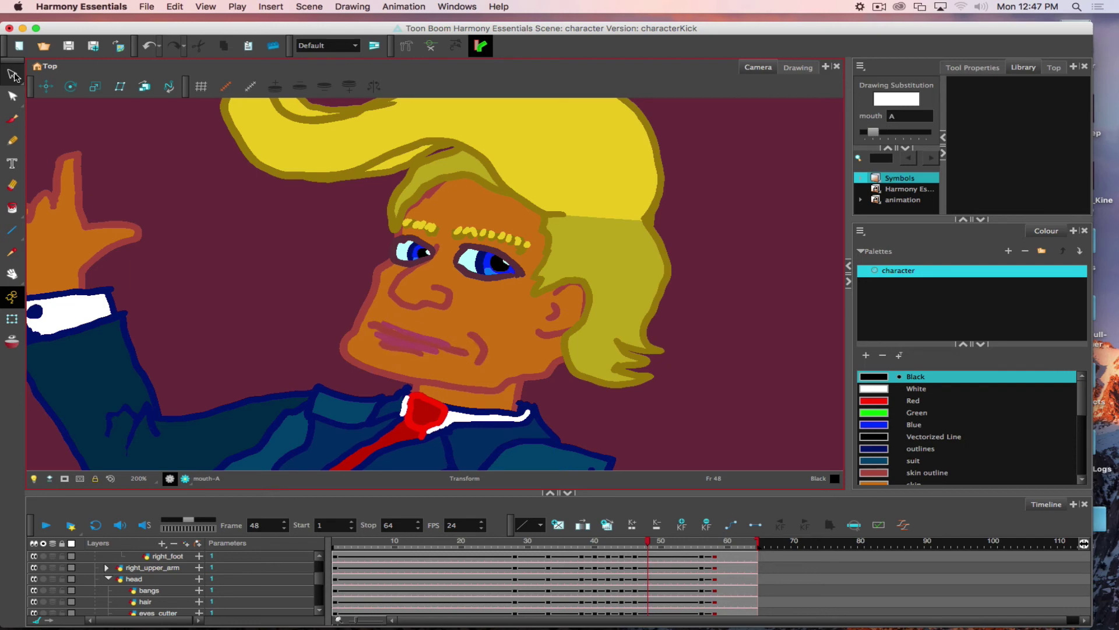
Cycle the mouth substitution forward from drawing A to the last mouth shape, drawing X
{"action": "key", "text": "bracketright"}
{"action": "key", "text": "bracketright"}
{"action": "key", "text": "bracketright"}
{"action": "key", "text": "bracketright"}
{"action": "key", "text": "bracketright"}
{"action": "key", "text": "bracketright"}
{"action": "key", "text": "bracketright"}
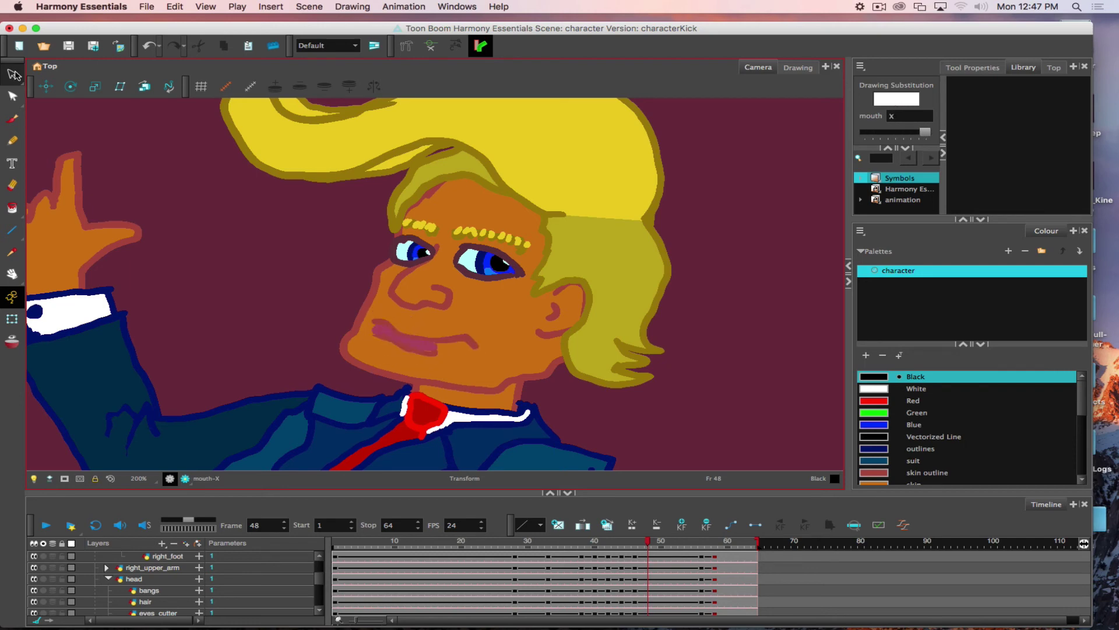
Set the mouth at frame 48 to the open shape of drawing E and switch to the Select tool
{"action": "key", "text": "bracketleft"}
{"action": "key", "text": "bracketleft"}
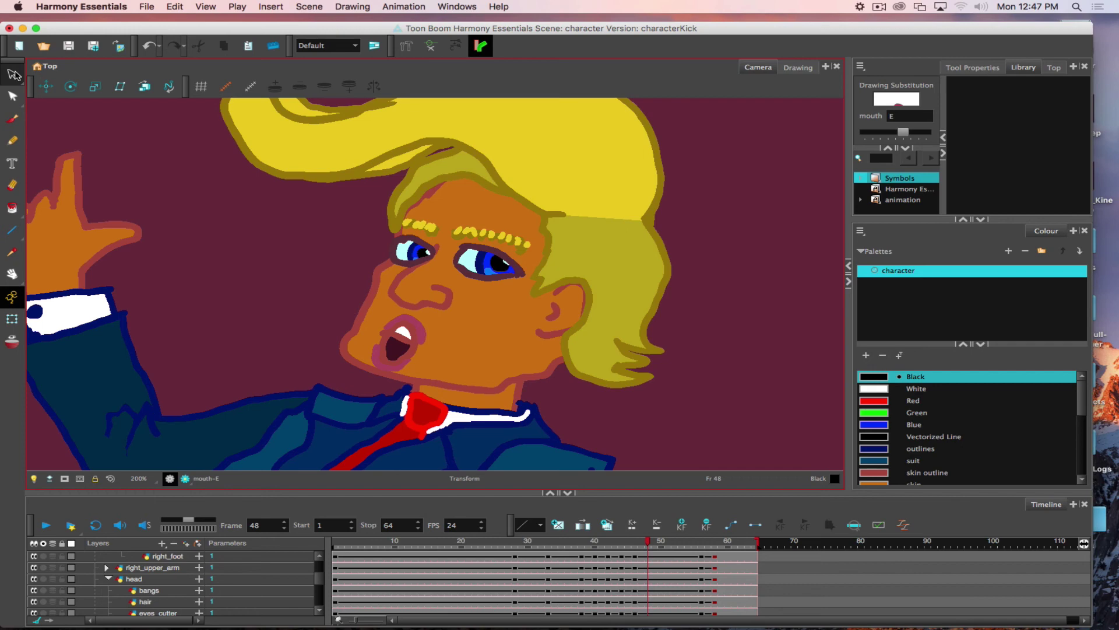
{"action": "left_click", "coordinate": [13, 75]}
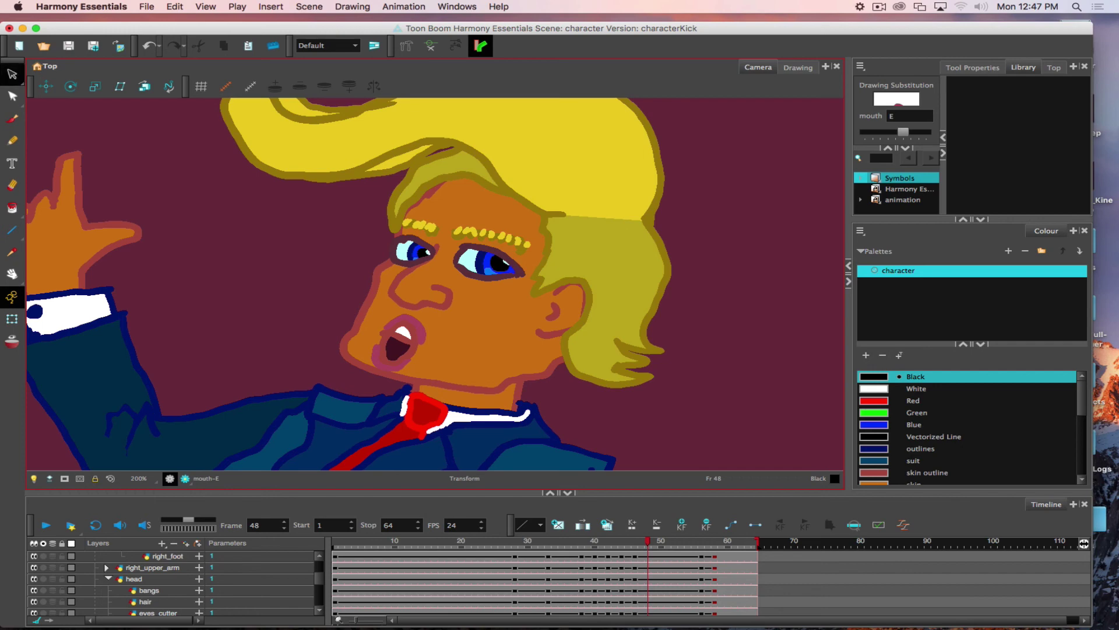